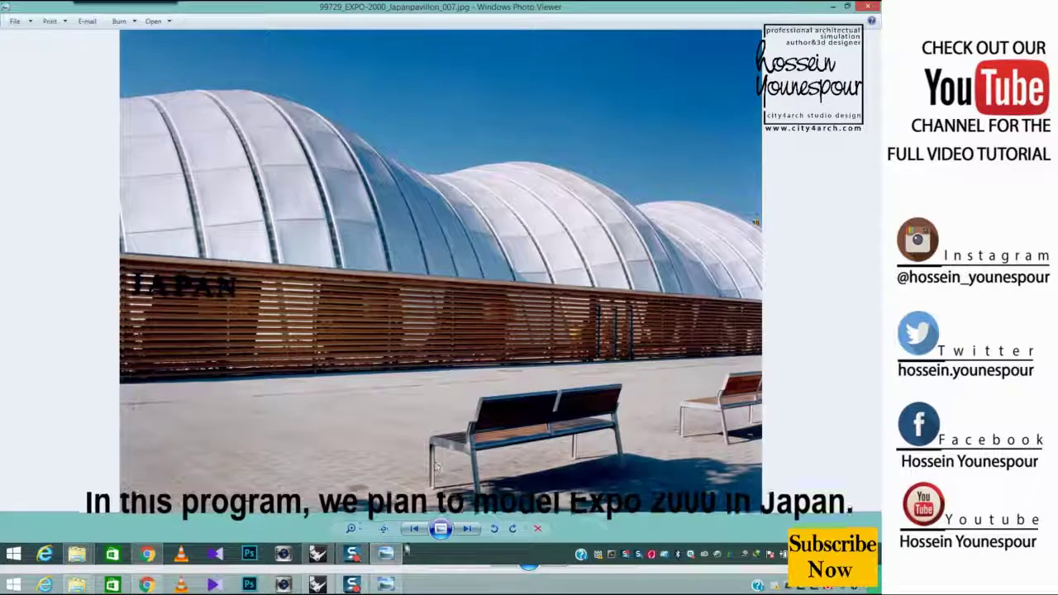
View another Expo 2000 pavilion reference photo, and close the photo viewer to return to the expoooo 2000 folder
left_click(415, 530)
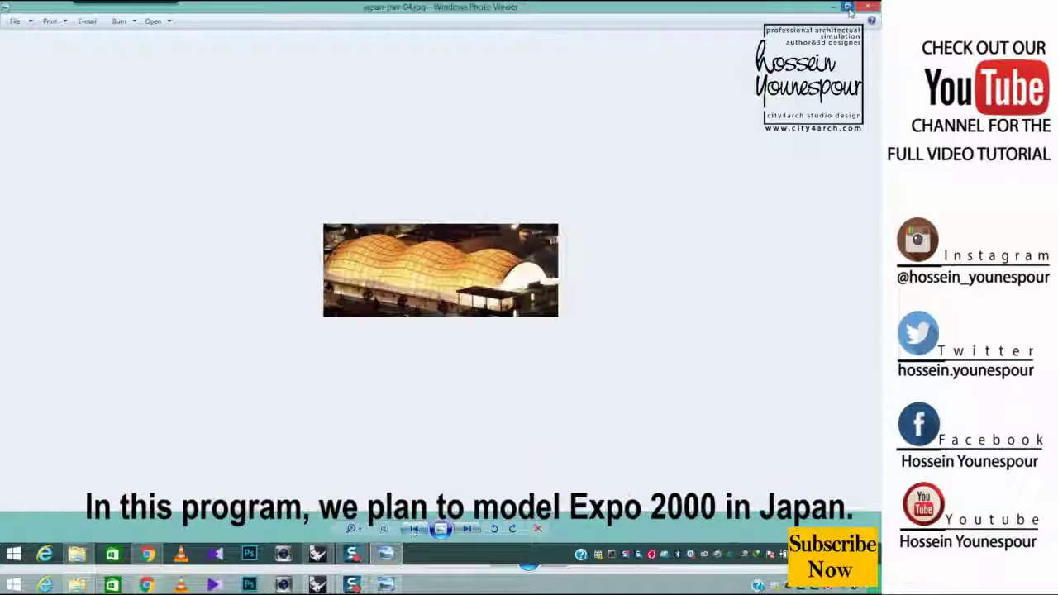
left_click(868, 7)
left_click(322, 281)
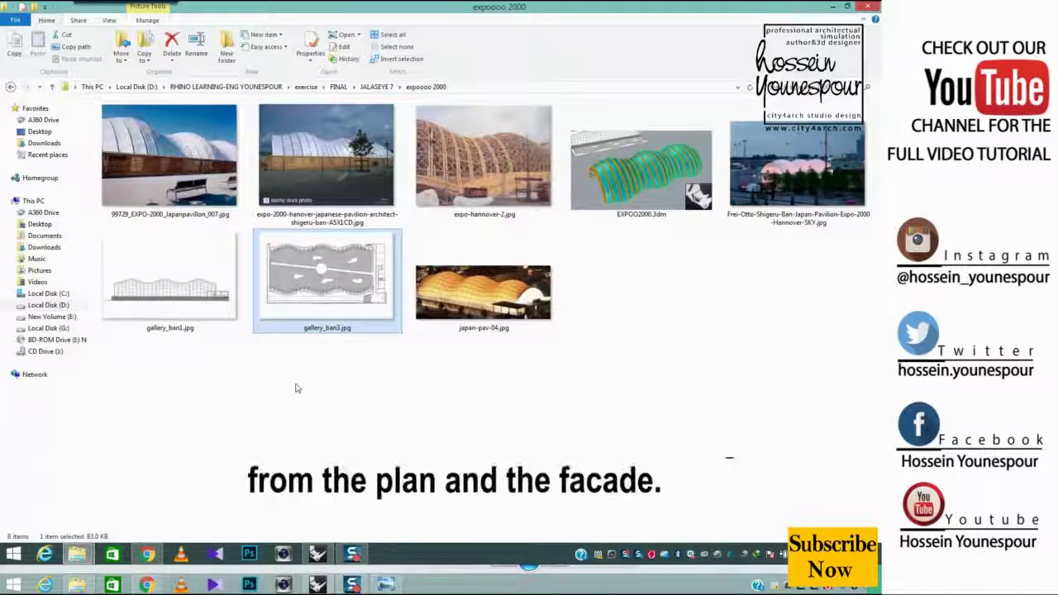
left_click(296, 386)
Switch to Rhino, maximize the Top viewport, and minimize the window to return to the reference image folder
left_click(346, 560)
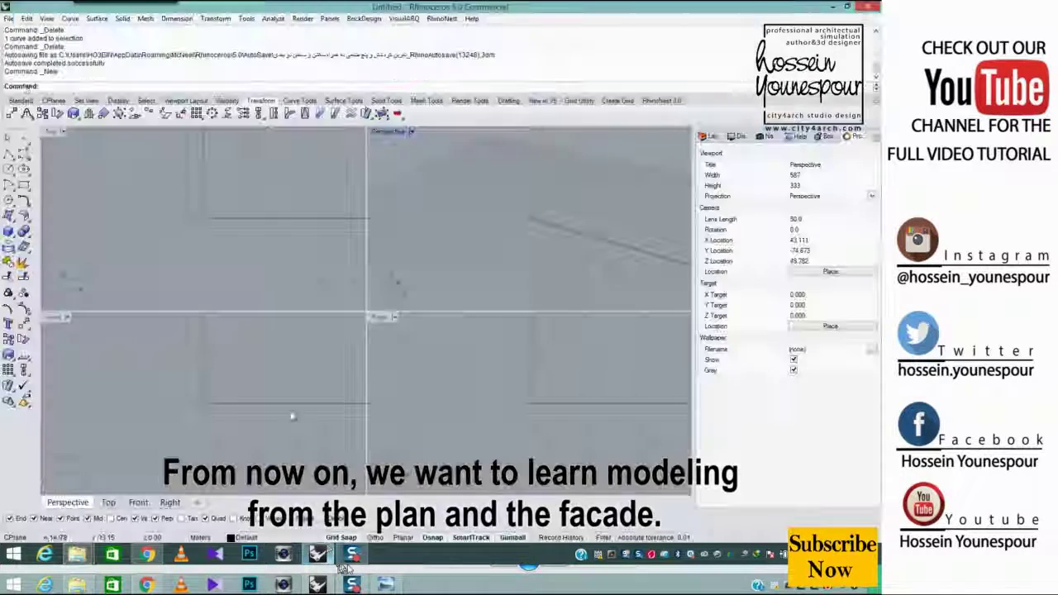
double_click(52, 132)
left_click(834, 7)
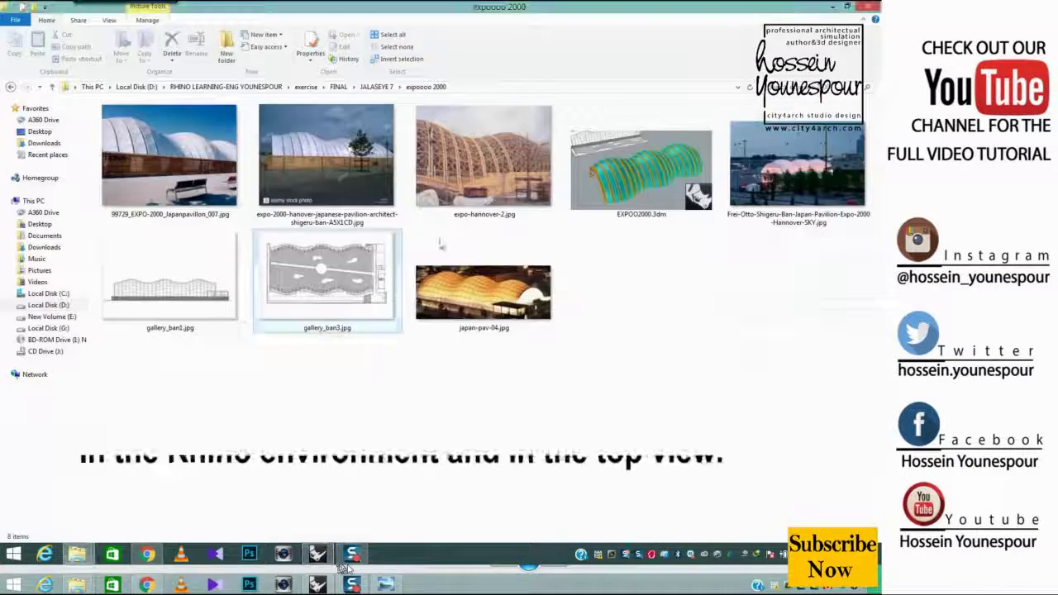
Insert the plan image gallery_ban3.jpg into Rhino's Top view as a picture frame
left_click(349, 555)
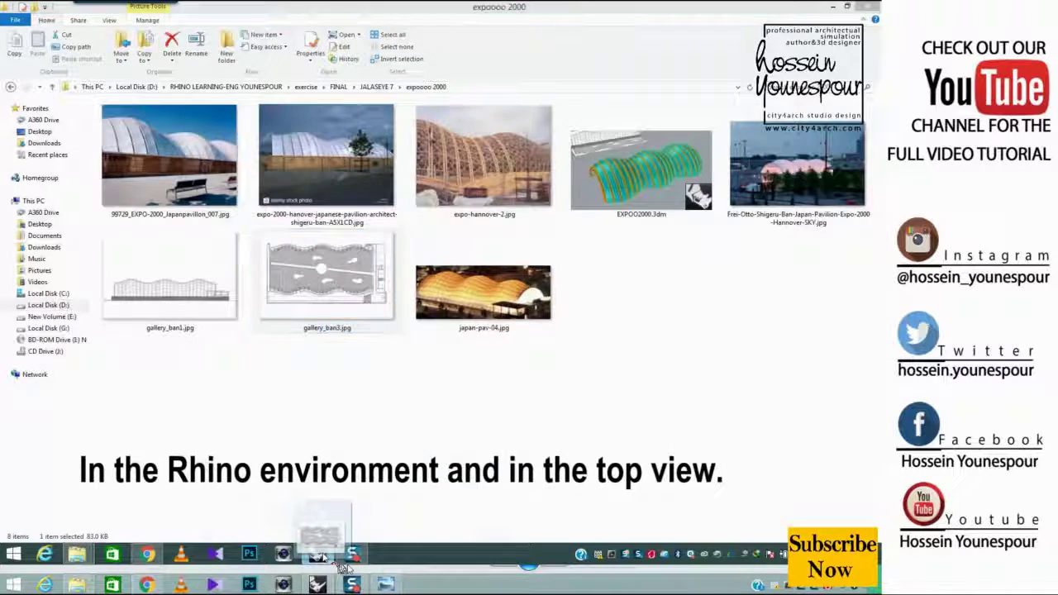
left_click_drag(346, 568, 371, 352)
left_click(402, 378)
left_click(309, 322)
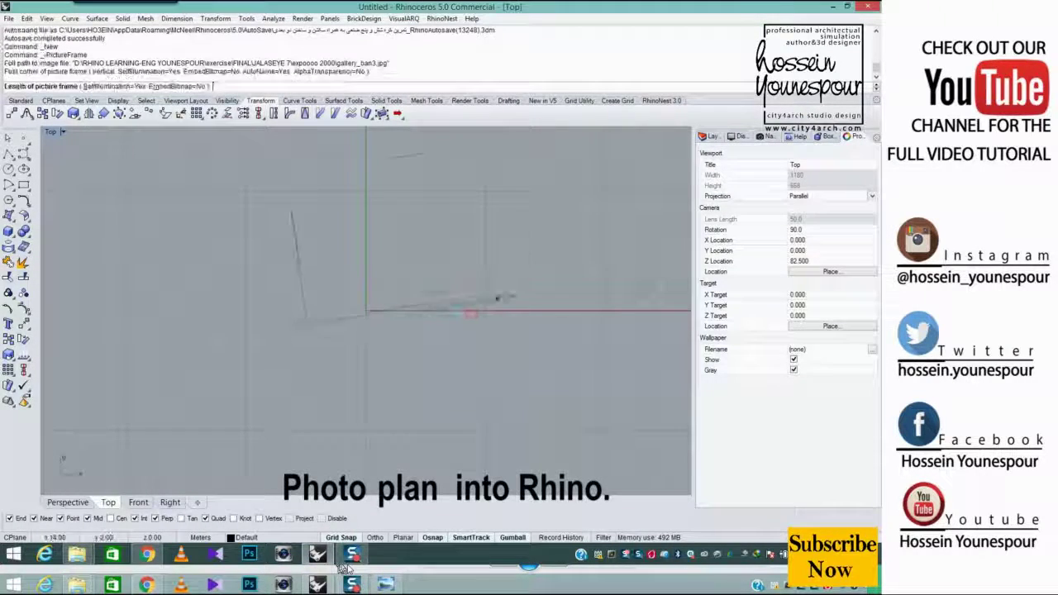
scroll(552, 306, "down", 4)
left_click(632, 315)
scroll(489, 247, "up", 3)
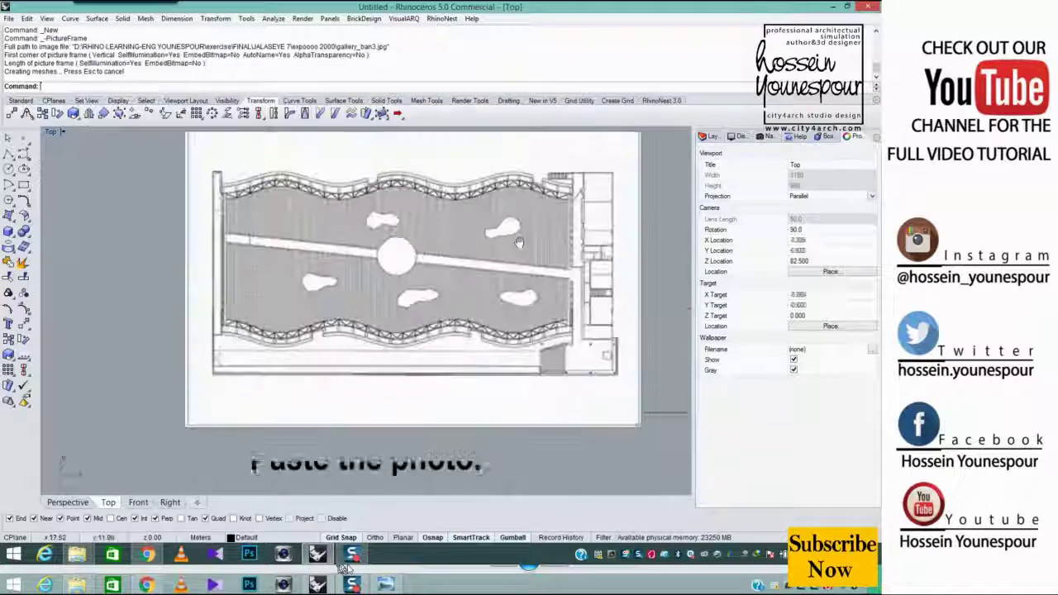
Turn off grid snap and draw a rectangle around the wavy main hall on the plan image
left_click(8, 186)
left_click(24, 186)
scroll(584, 181, "up", 8)
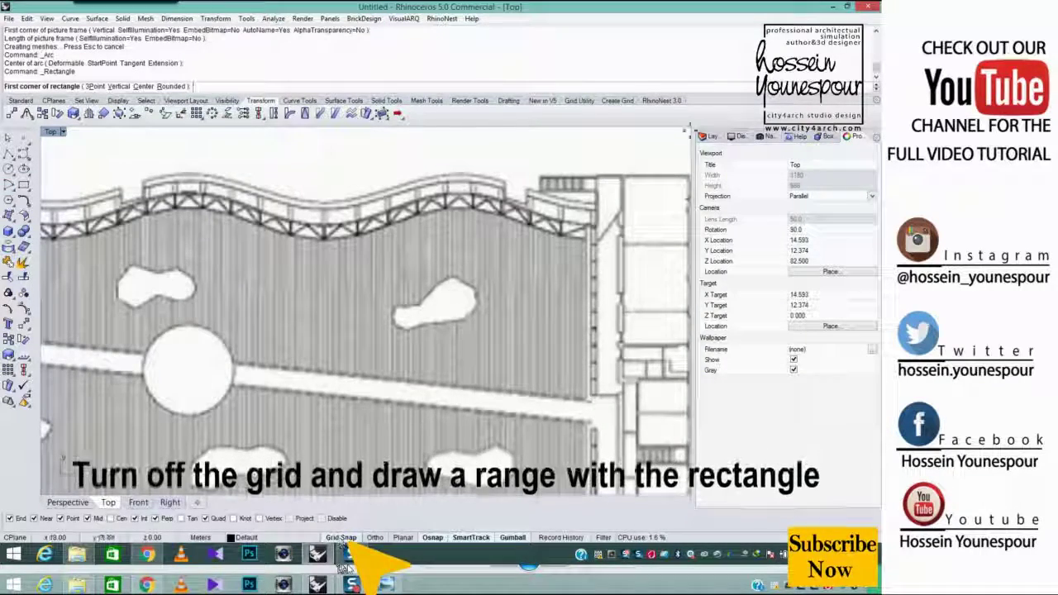
left_click(595, 175)
scroll(324, 390, "down", 5)
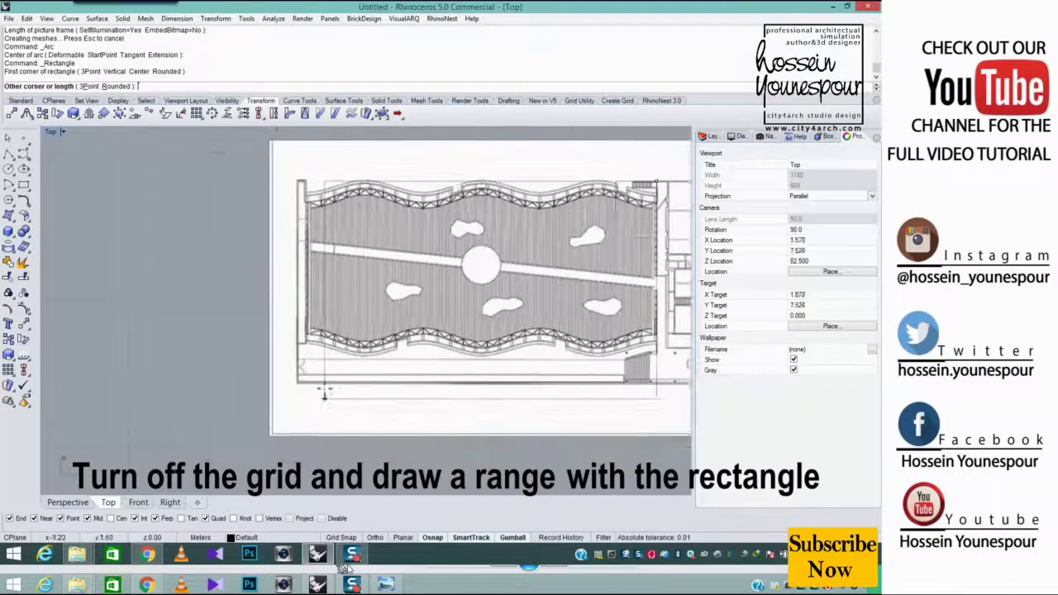
left_click(298, 359)
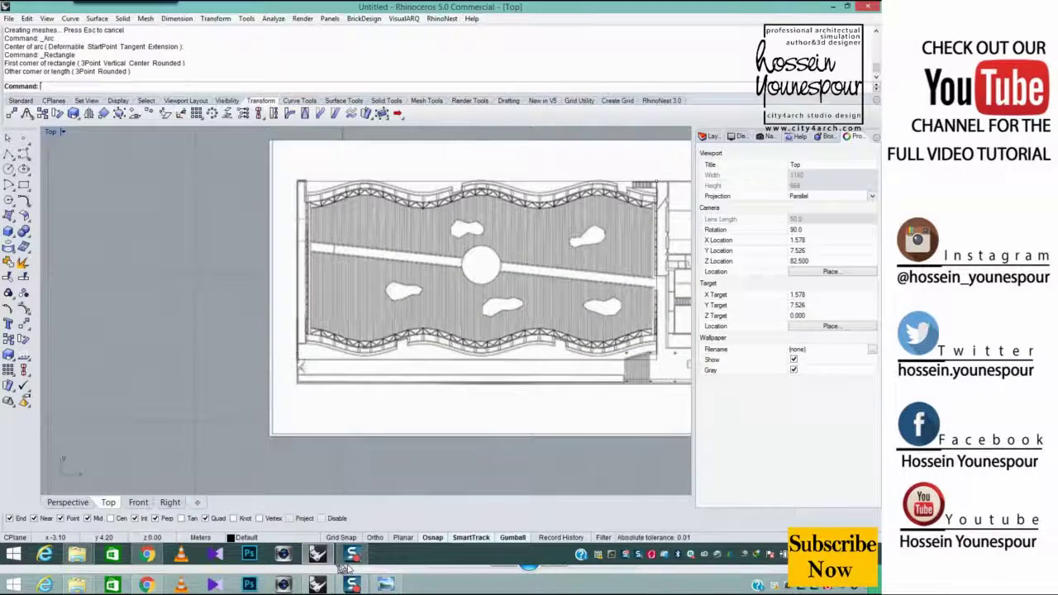
Trim away the part of the plan image outside the rectangle
right_click_drag(449, 295, 409, 309)
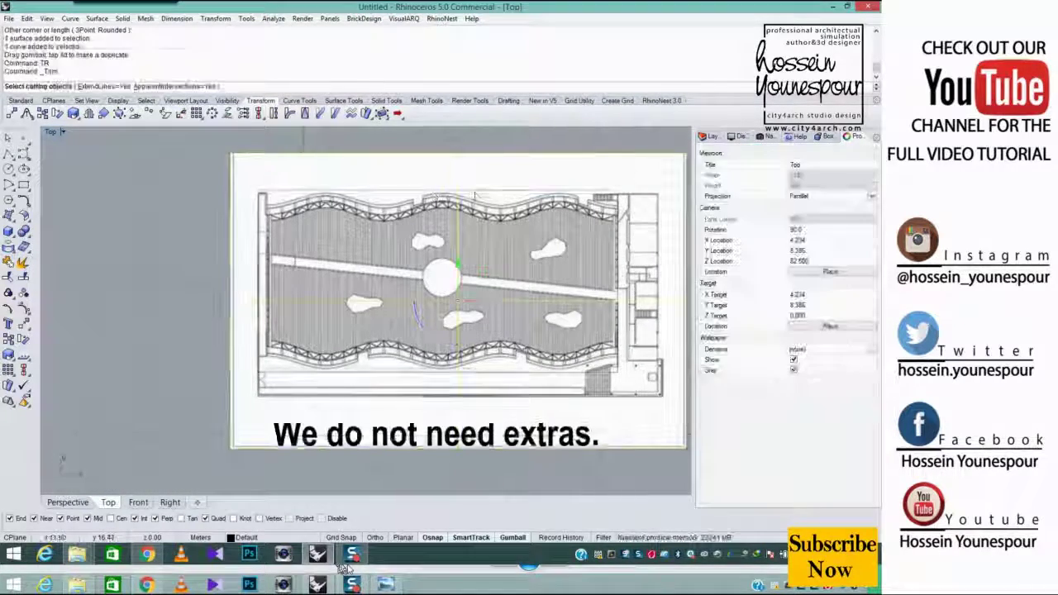
left_click(490, 196)
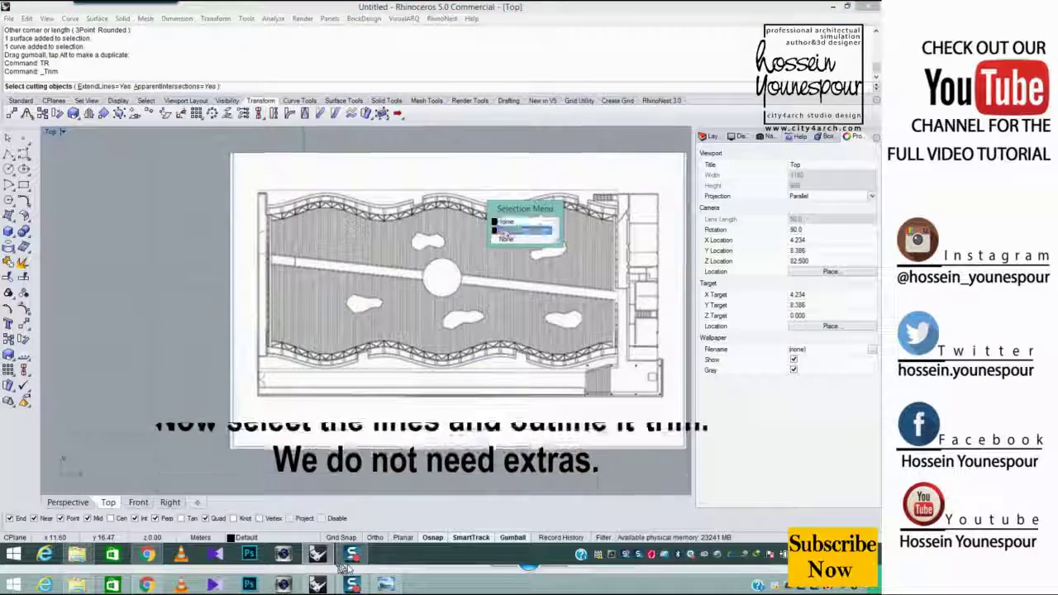
left_click(522, 225)
key("Return")
left_click(543, 164)
right_click_drag(539, 278, 535, 293)
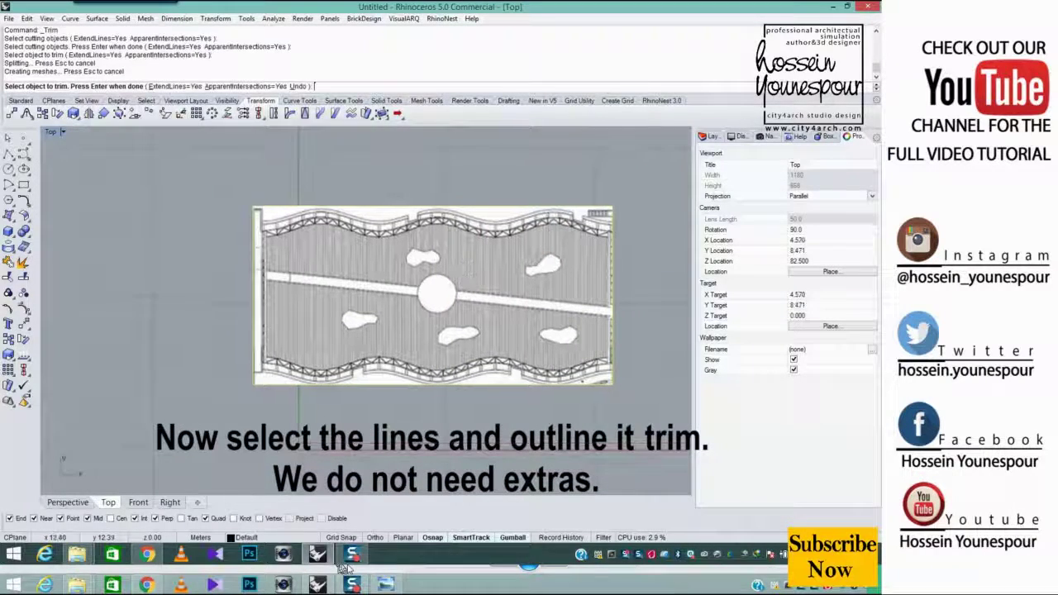
key("Return")
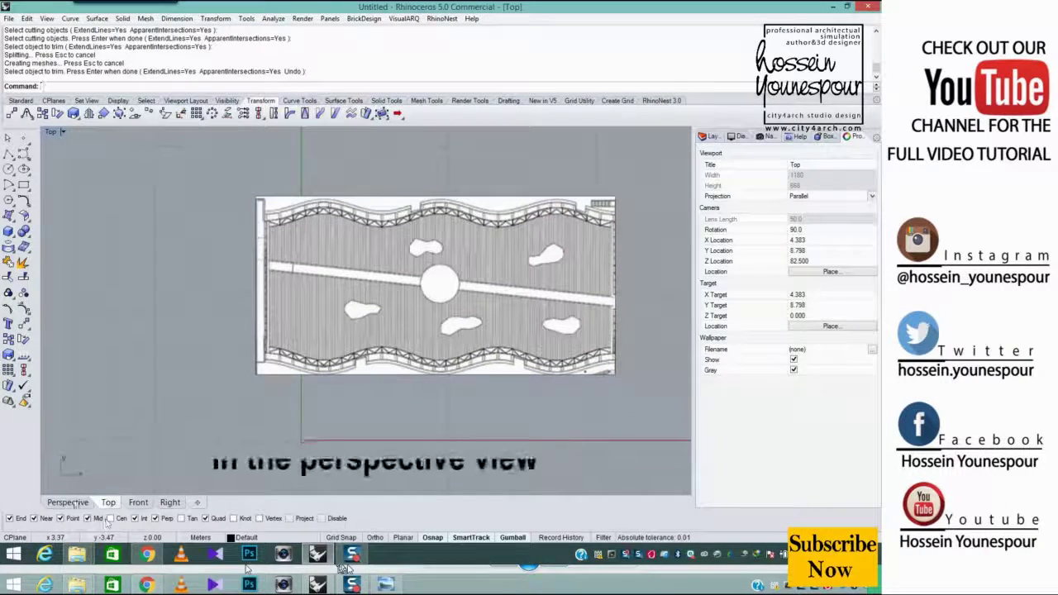
Switch to the Perspective view and bring the facade image gallery_ban1.jpg from the folder into Rhino as a picture frame
left_click(75, 503)
right_click_drag(358, 339, 430, 310)
scroll(396, 310, "up", 6)
right_click_drag(360, 305, 348, 321)
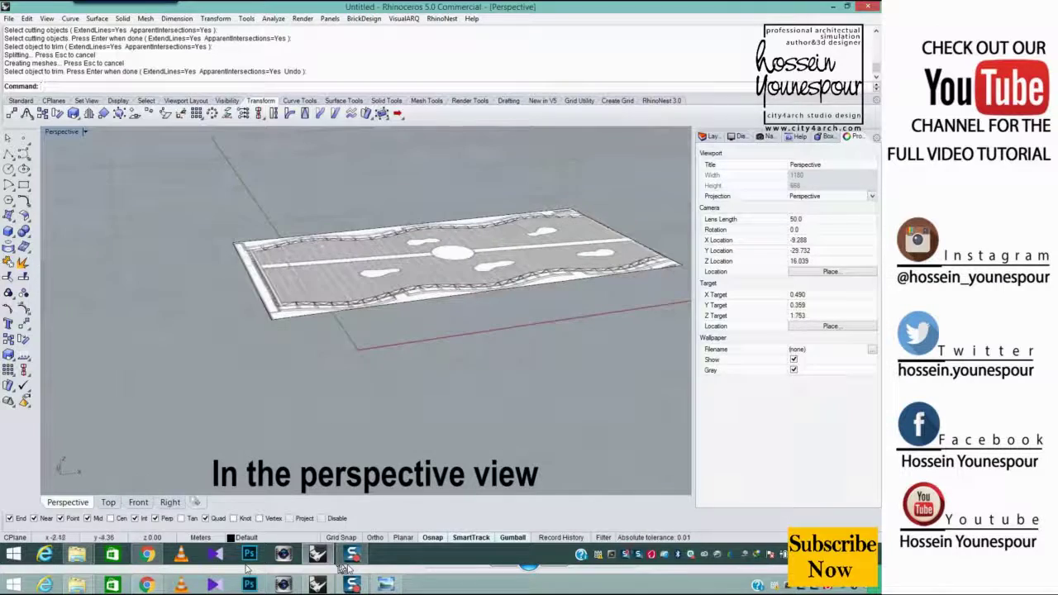
left_click(76, 560)
left_click(195, 498)
left_click(389, 413)
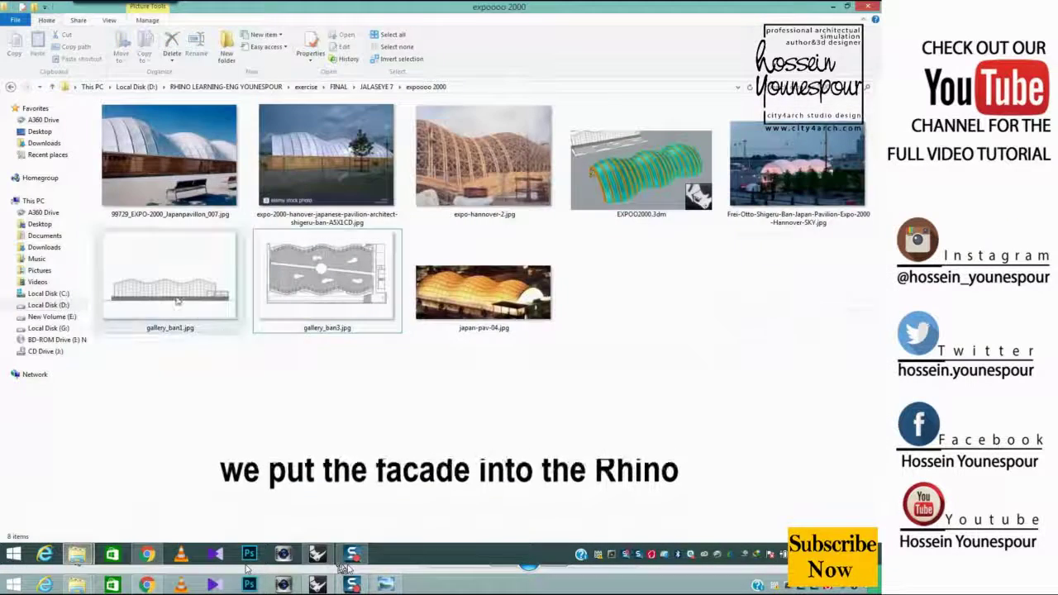
left_click_drag(190, 289, 353, 531)
left_click_drag(312, 560, 449, 375)
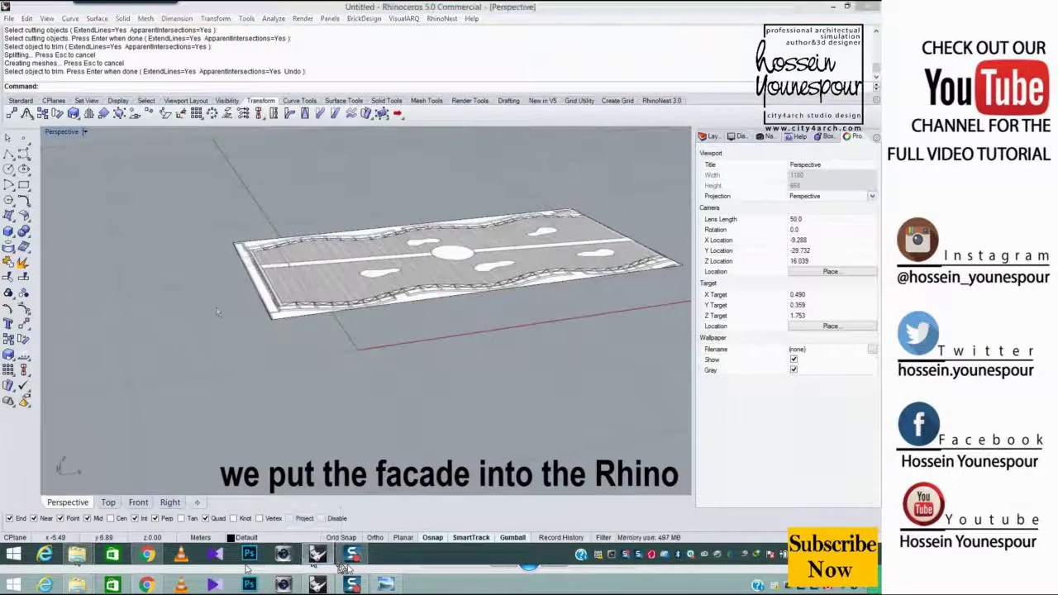
left_click(420, 379)
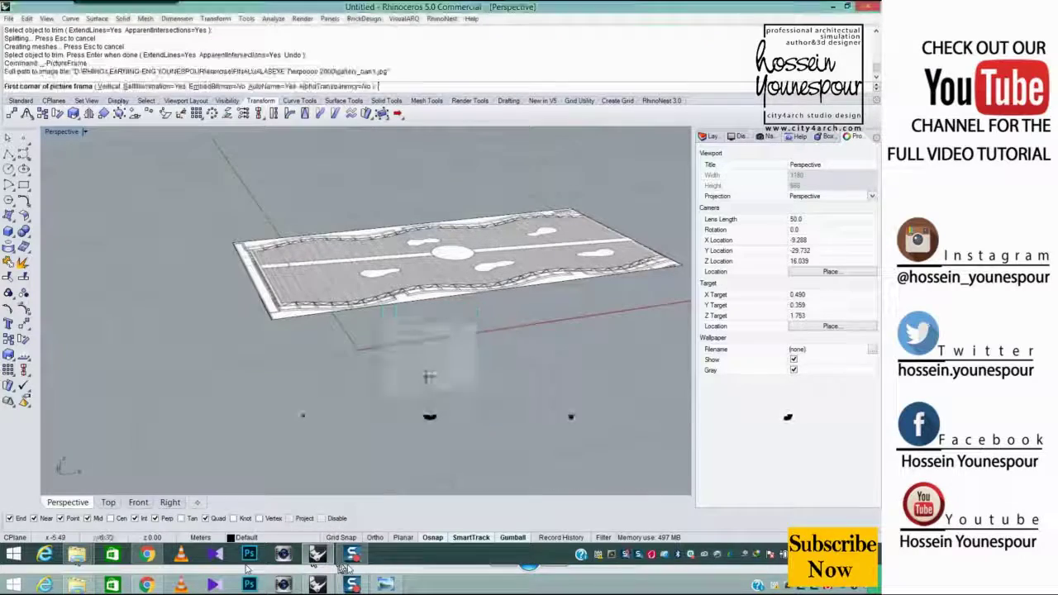
Set the picture frame to Vertical and stand the facade image upright along the length of the plan
left_click(109, 86)
left_click(250, 282)
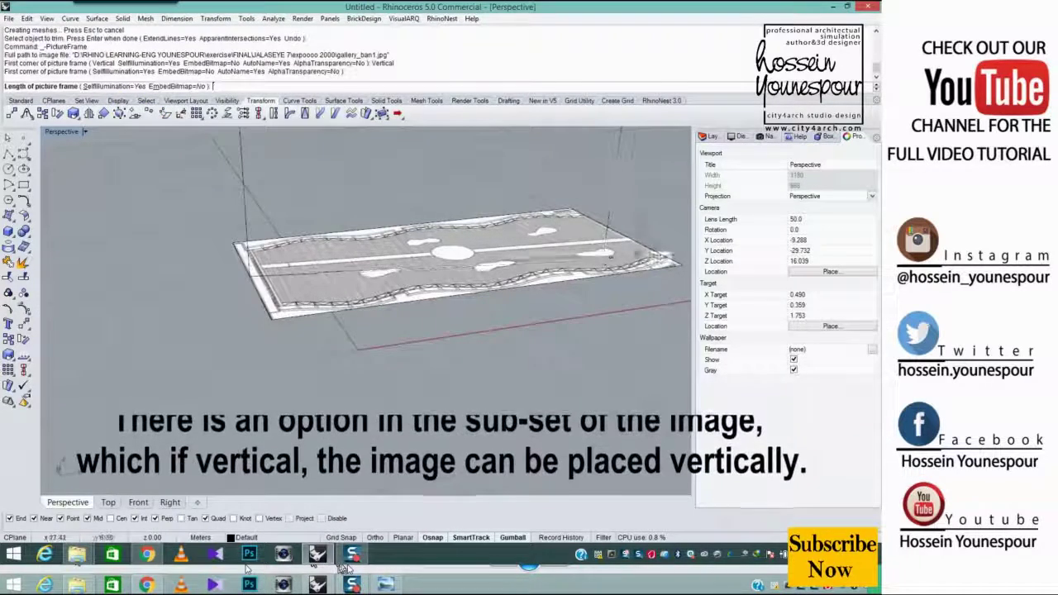
left_click(618, 234)
In the Front view, draw a rectangle around the pavilion's main hall on the facade image, leaving out the side annex
scroll(617, 236, "down", 3)
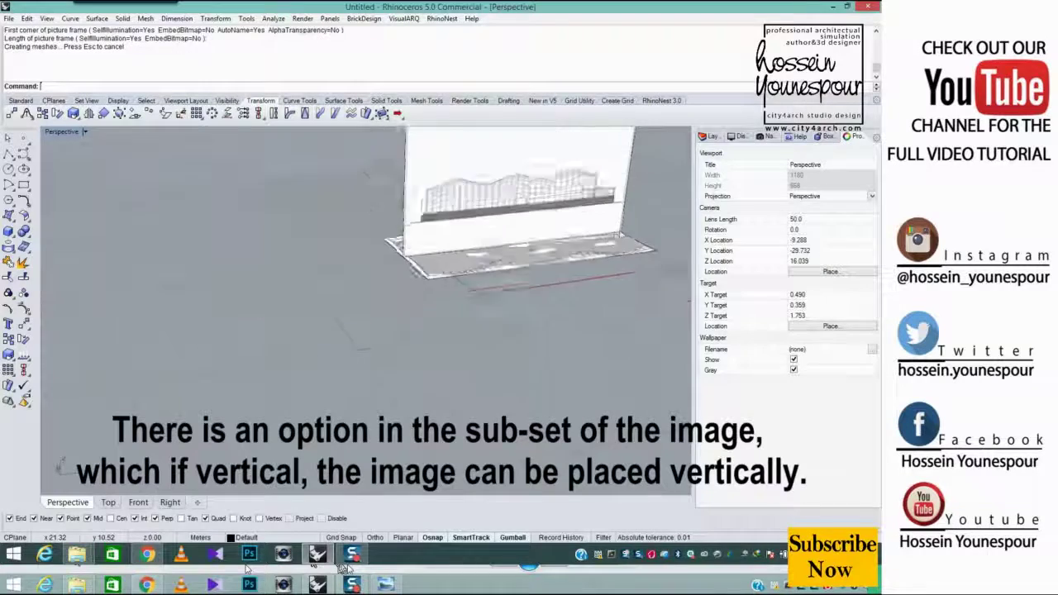
scroll(614, 235, "down", 3)
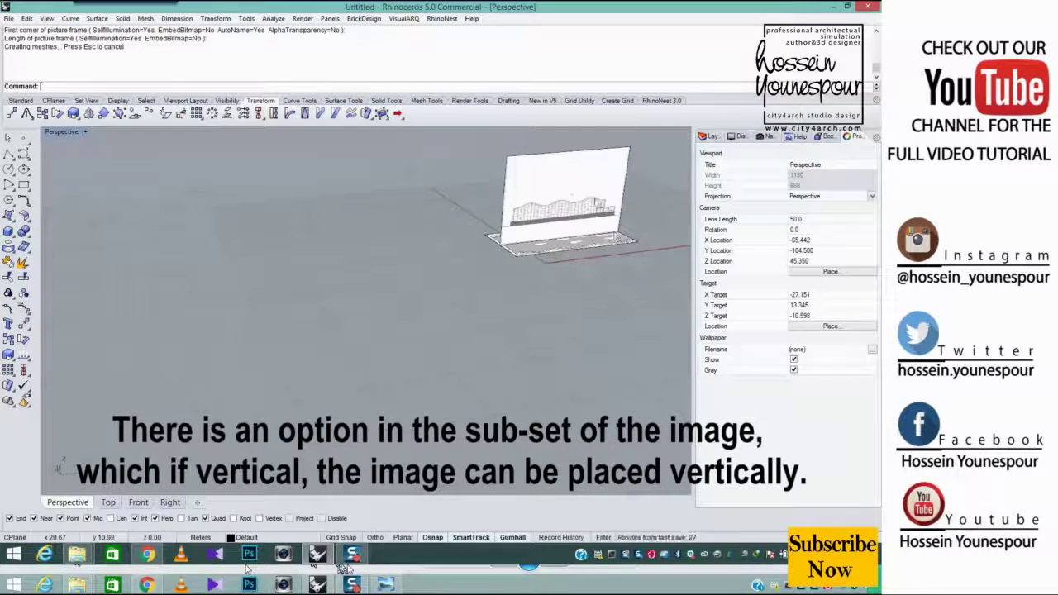
scroll(620, 185, "up", 12)
scroll(619, 189, "down", 6)
right_click_drag(591, 227, 596, 196)
scroll(595, 196, "up", 2)
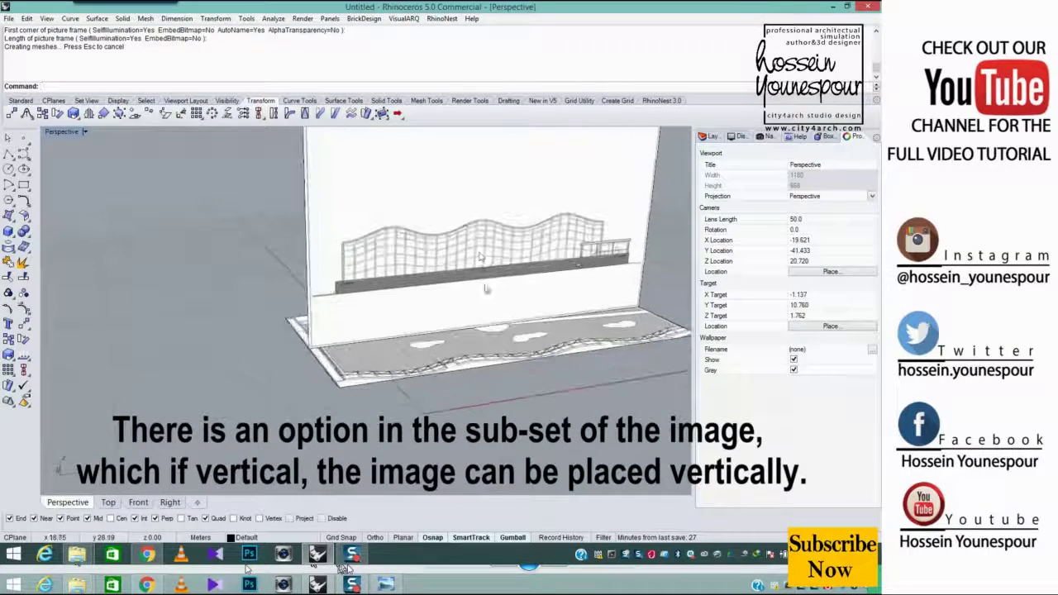
left_click(519, 178)
left_click(138, 502)
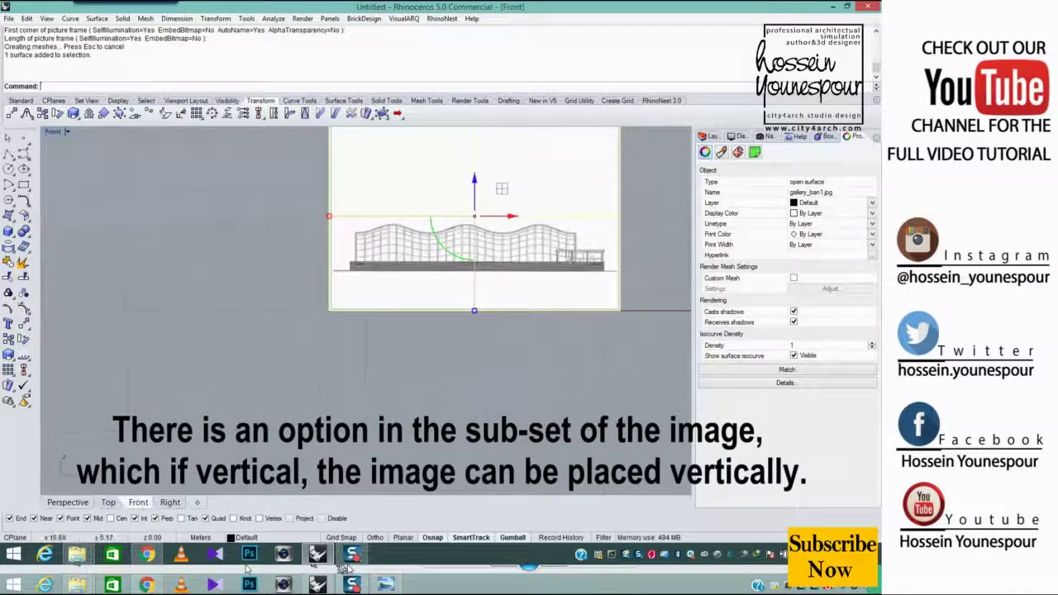
left_click(8, 185)
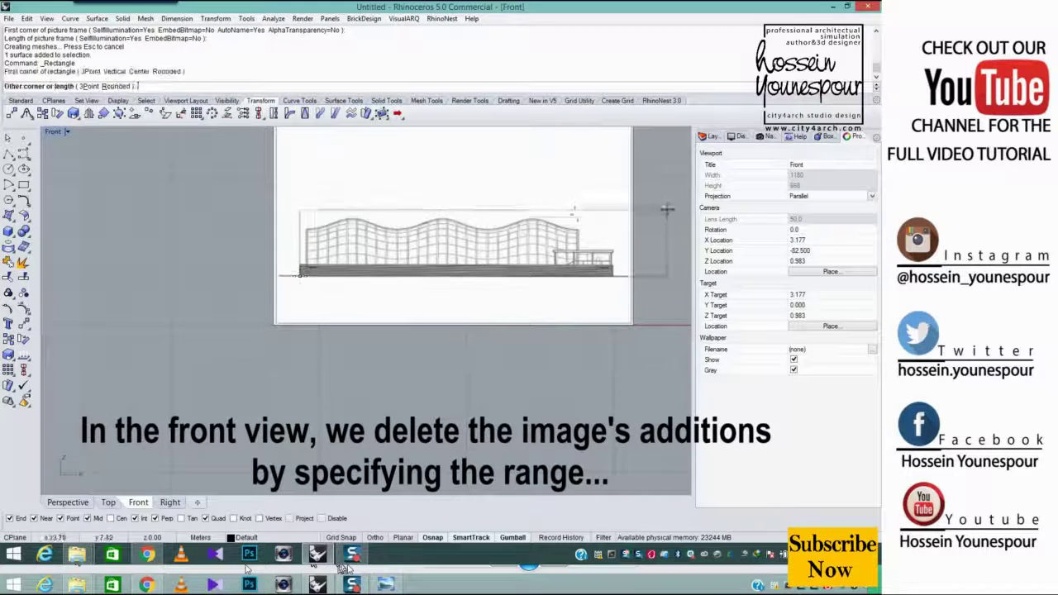
left_click(579, 217)
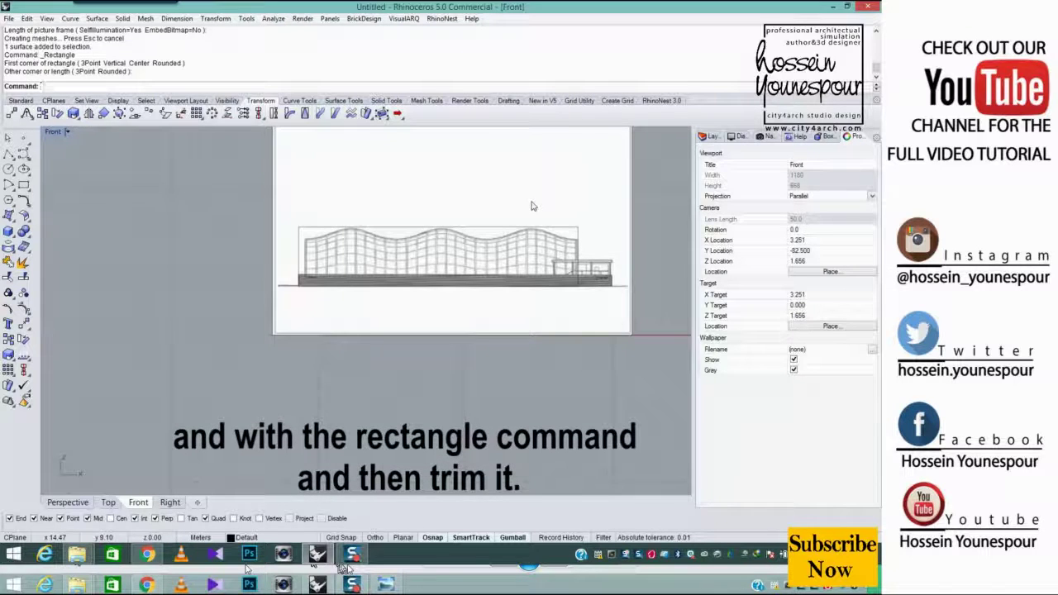
Trim away the part of the facade image outside its rectangle
type("TR")
key("Return")
left_click(488, 231)
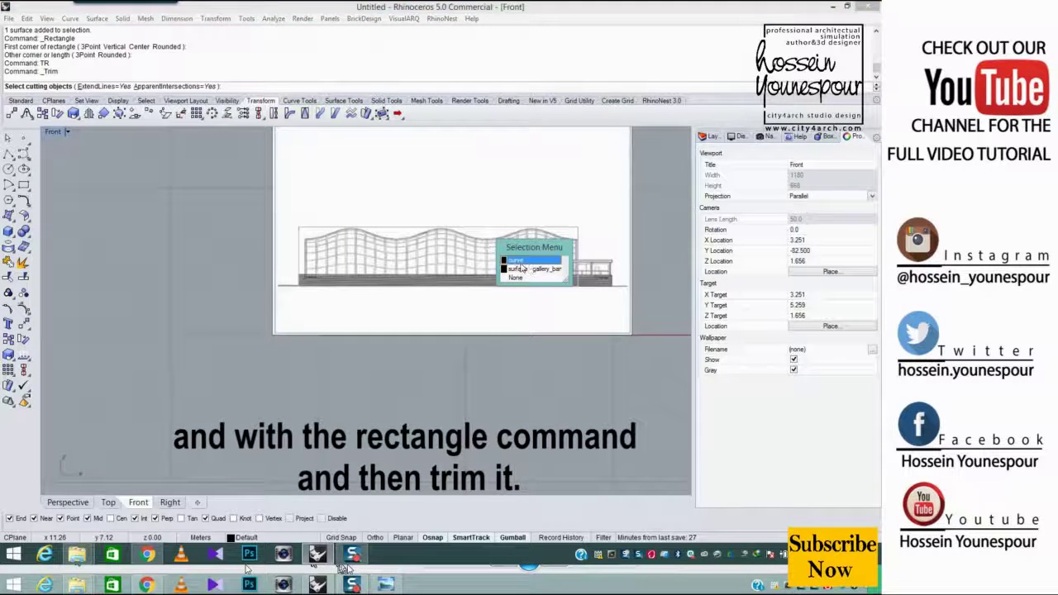
left_click(521, 262)
key("Return")
left_click(490, 211)
key("Return")
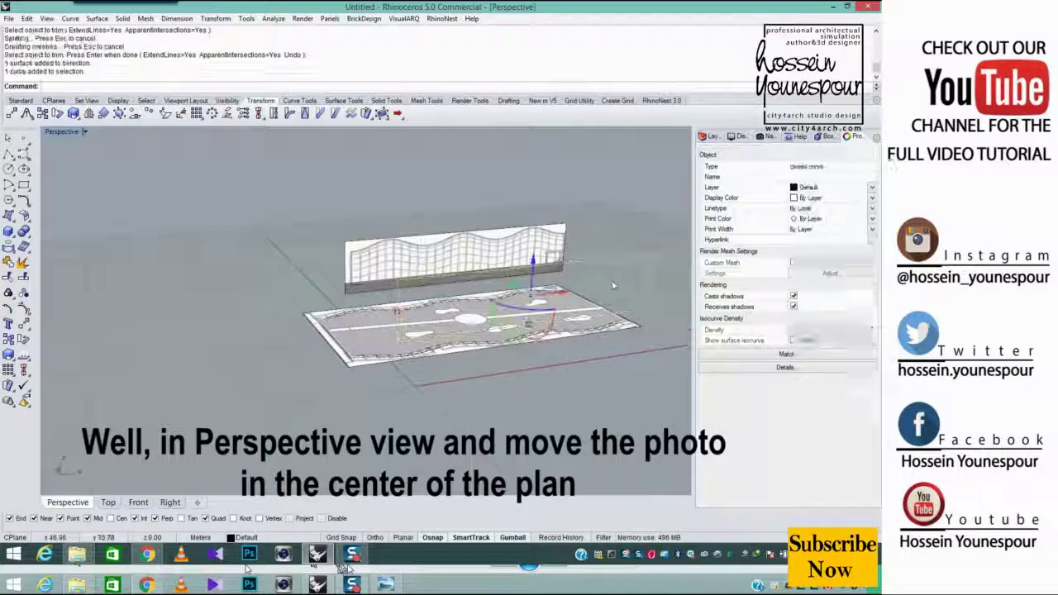
Delete the leftover rectangle curve and move the facade image by its lower corner to the middle of the plan's short edge
key("Delete")
left_click(506, 250)
type("M")
key("Return")
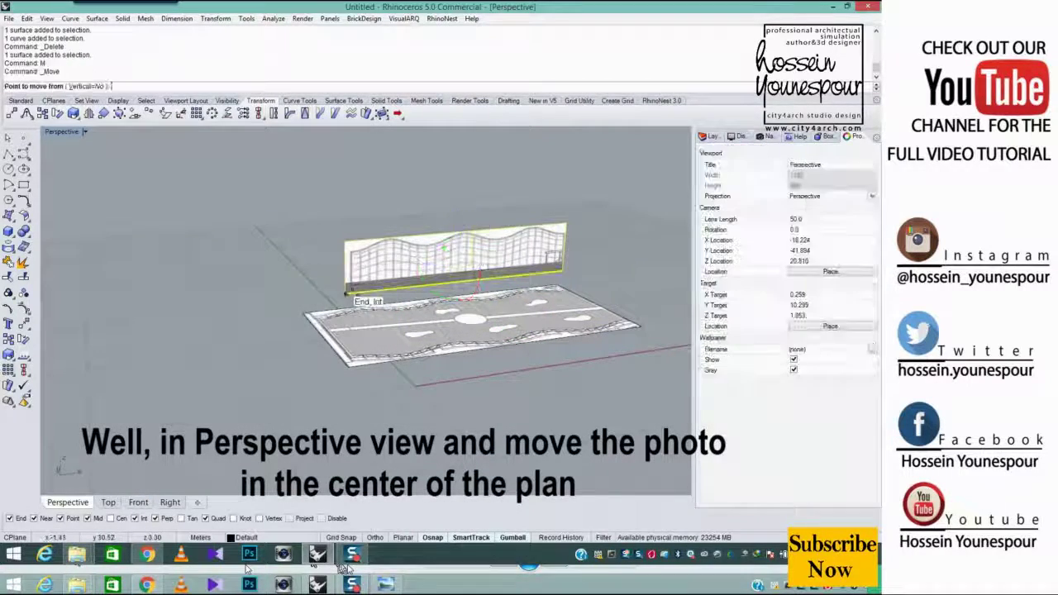
left_click(346, 291)
left_click(328, 339)
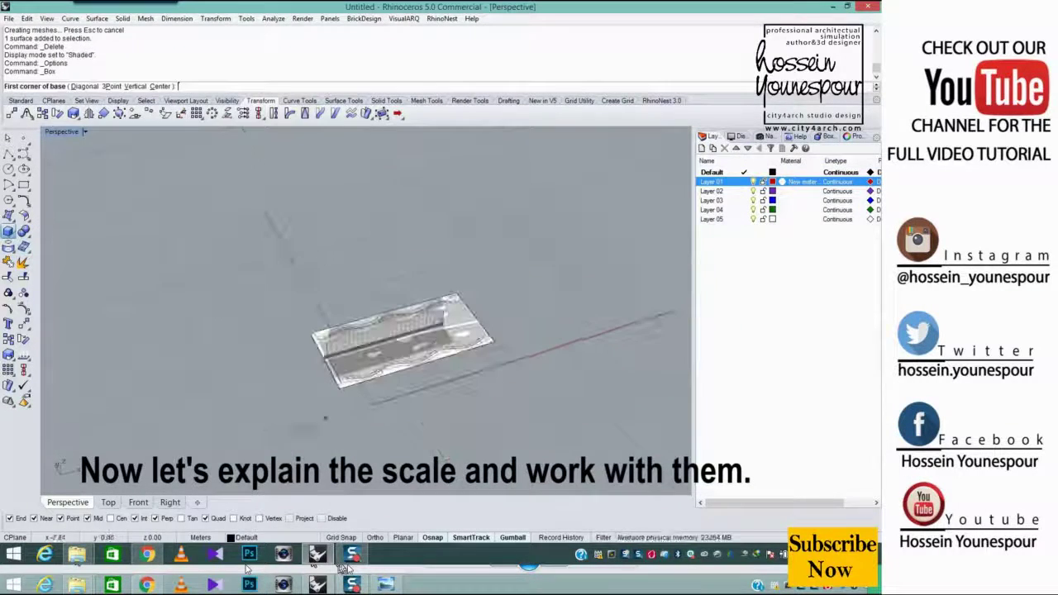
Draw a tall box on the ground beside the plan image
left_click(252, 416)
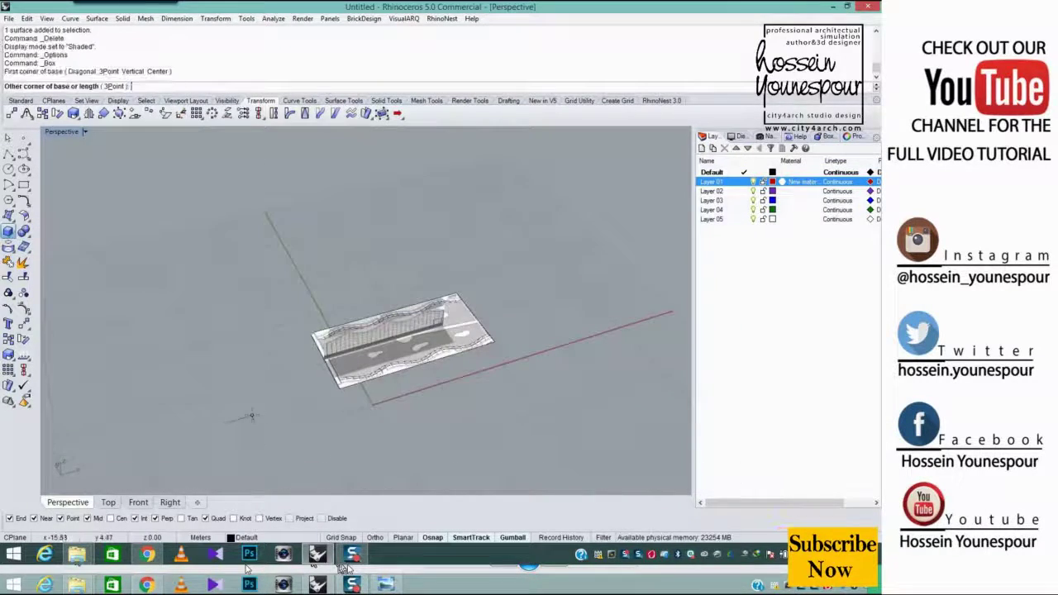
left_click(210, 460)
left_click(212, 398)
right_click_drag(217, 401, 265, 377)
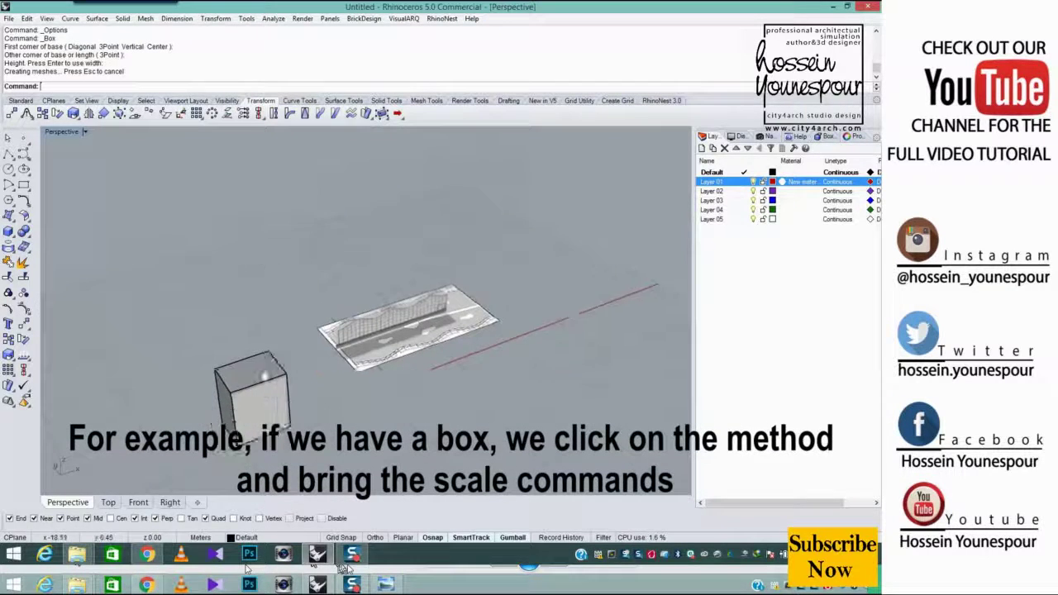
Open the Scale tools as a floating set and try scaling the box by a factor of 2 from its lower front corner
left_click(284, 347)
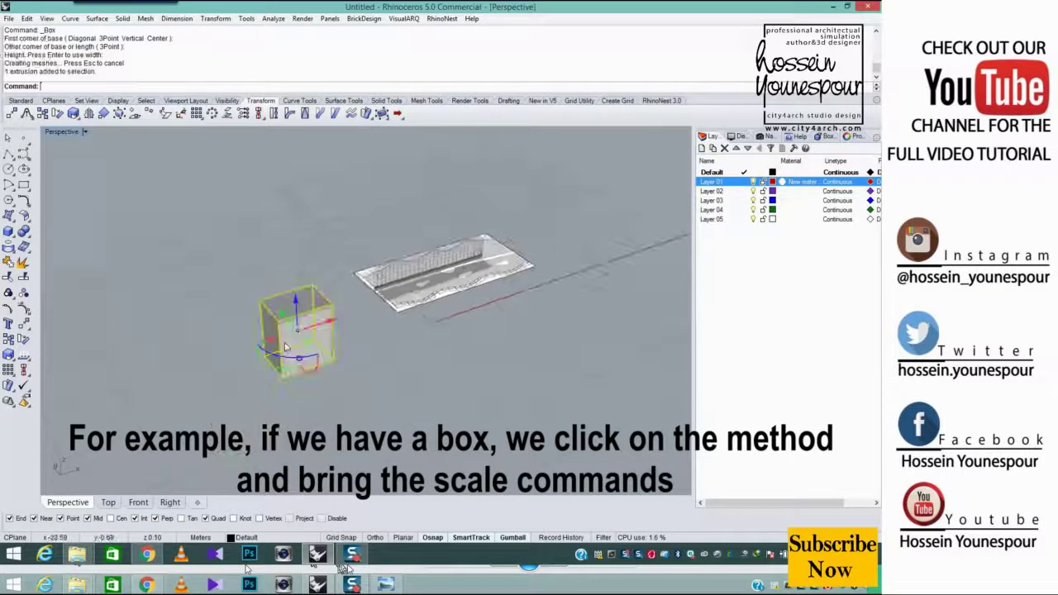
left_click(14, 361)
left_click_drag(39, 354, 101, 353)
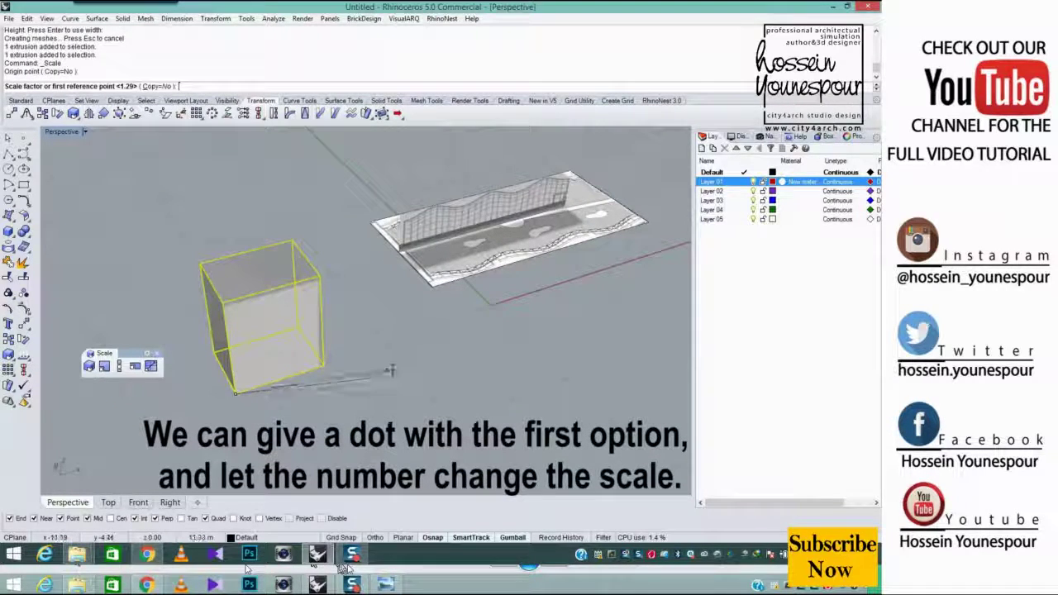
type("2")
key("Return")
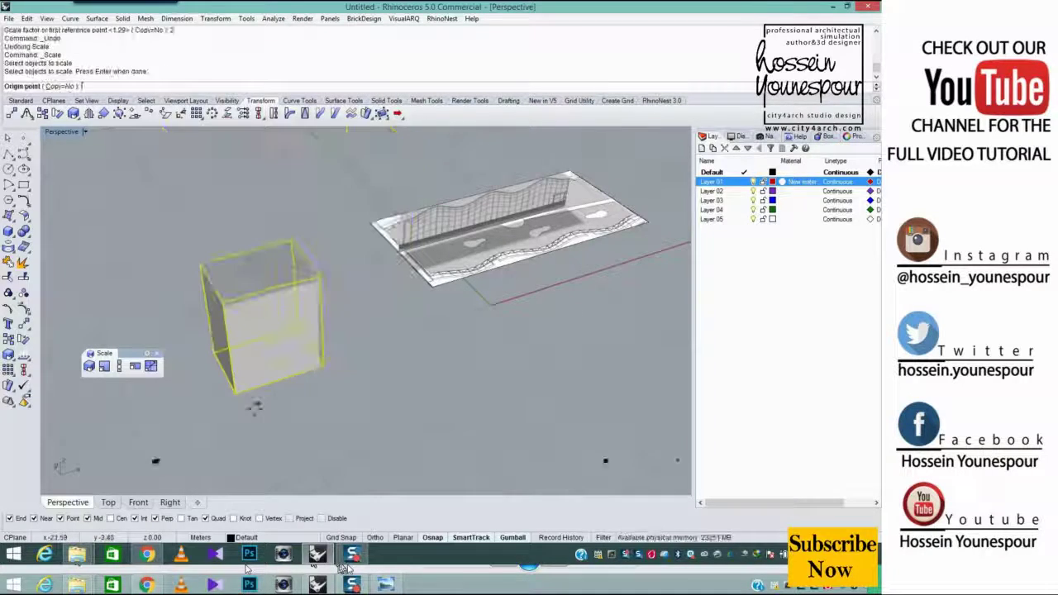
Scale the box uniformly from its lower front corner so that its lower front edge becomes 15 m long
left_click(235, 394)
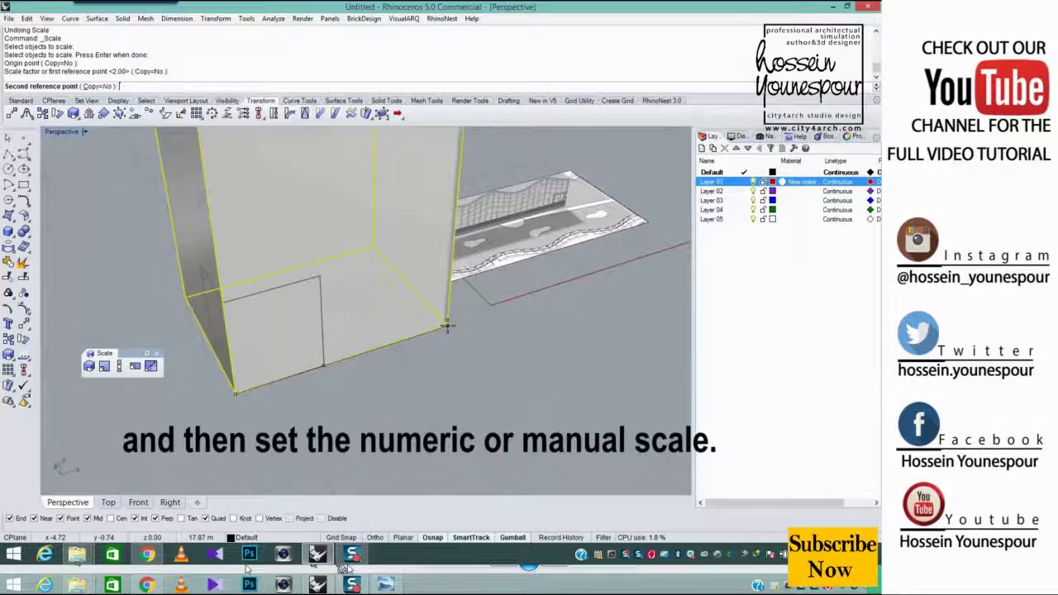
type("15")
key("Return")
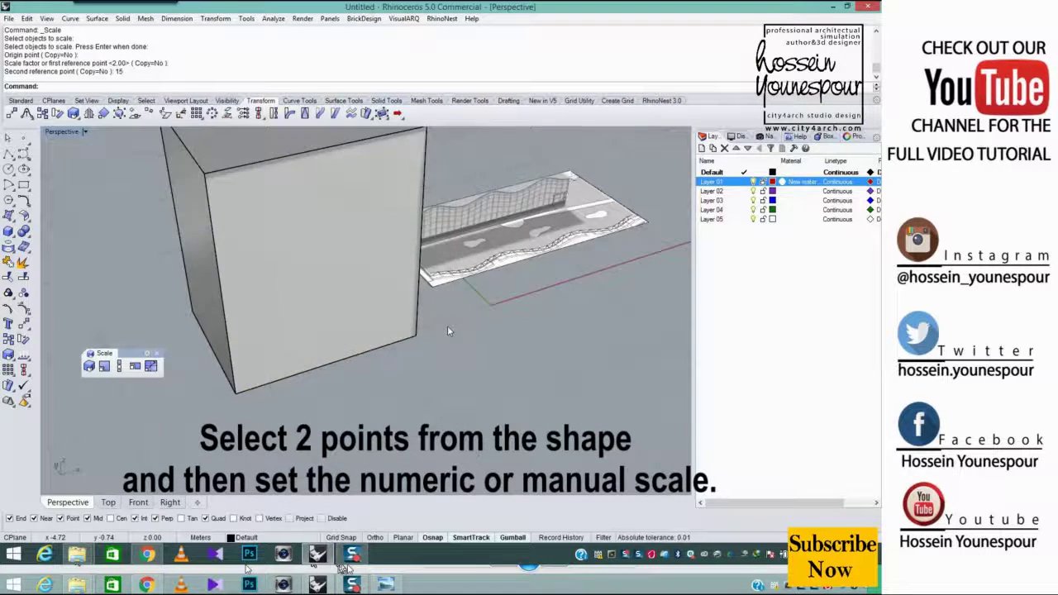
Scale the box with Scale2D from its lower front corner so that its lower front edge becomes 5 m long
scroll(438, 326, "down", 5)
scroll(421, 324, "up", 3)
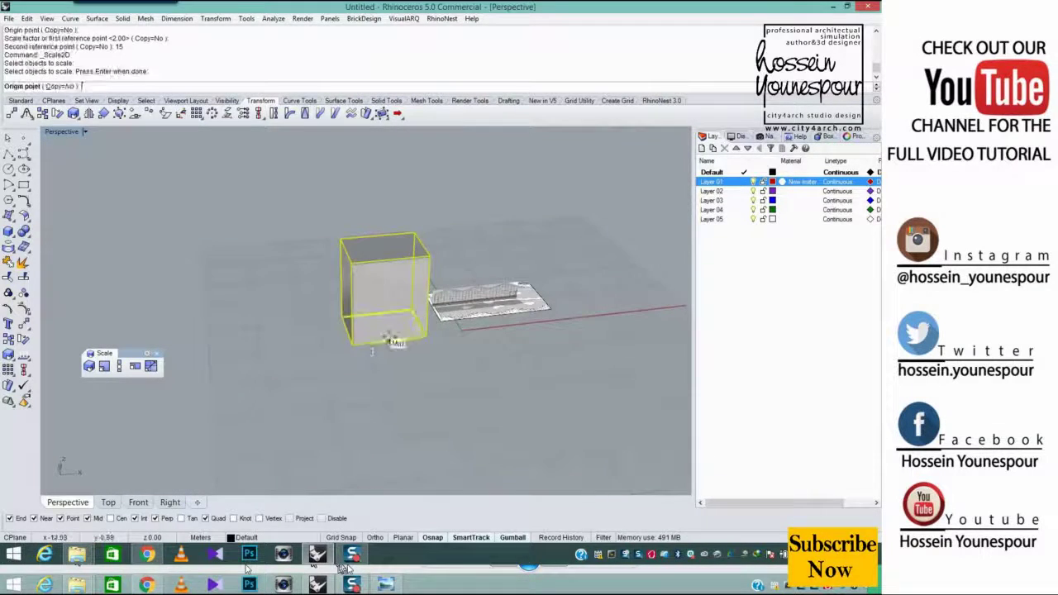
left_click(352, 345)
left_click(427, 336)
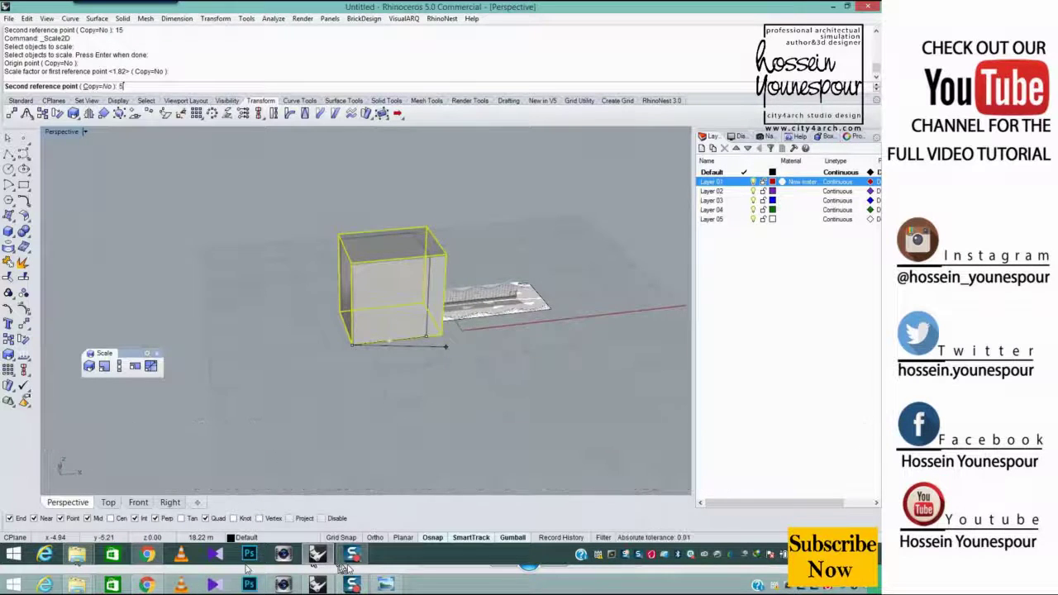
type("5")
key("Return")
Shrink the box's height with Scale1D from its lower front corner by a factor of about 0.39
left_click(121, 367)
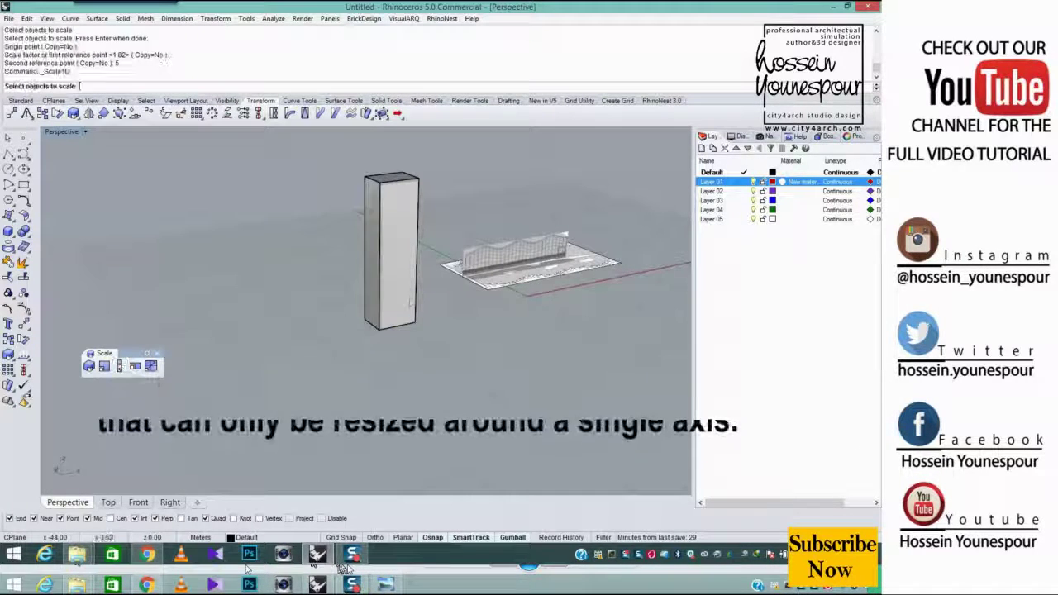
left_click(396, 319)
key("Return")
left_click(379, 329)
left_click(379, 178)
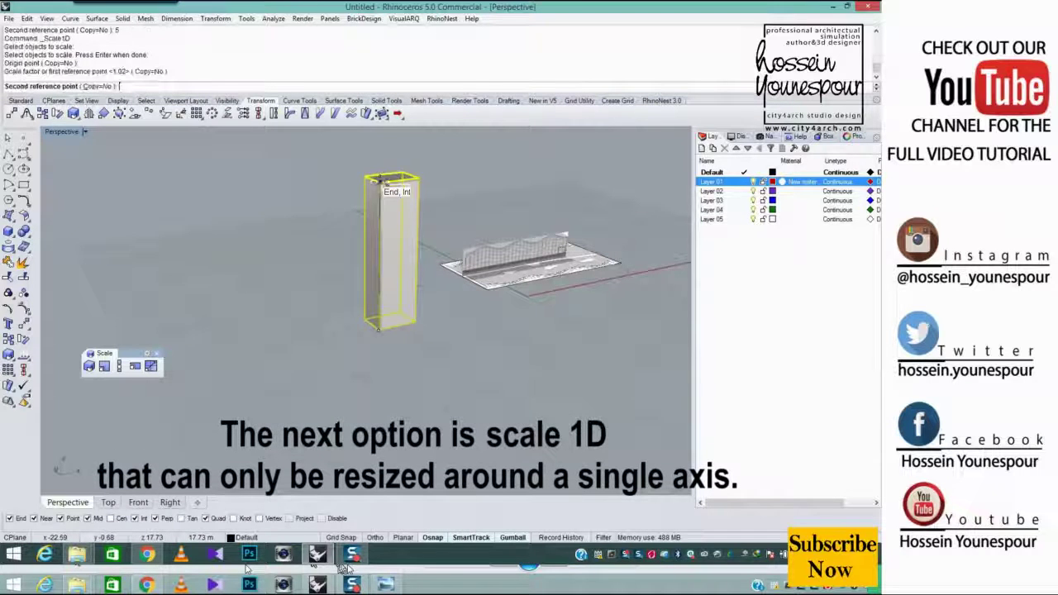
left_click(392, 277)
Stretch the box lengthwise with Scale1D along its lower front edge, starting from the same corner
left_click(400, 307)
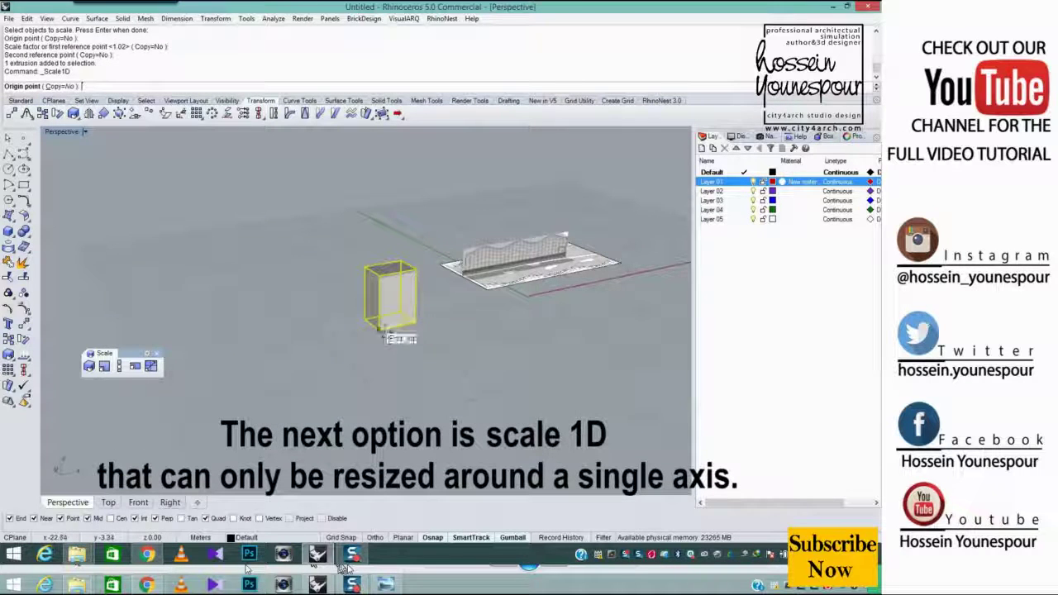
left_click(382, 329)
left_click(413, 324)
left_click(525, 287)
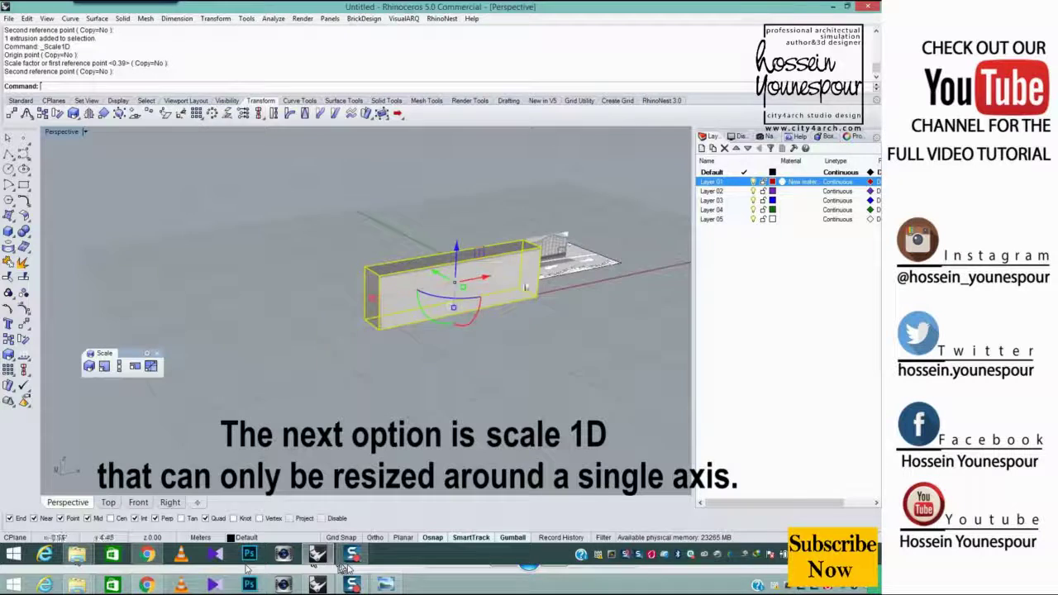
Delete the test box and scale the facade image uniformly from its lower corner so its base spans the plan's full length
right_click_drag(526, 287, 488, 349)
key("Delete")
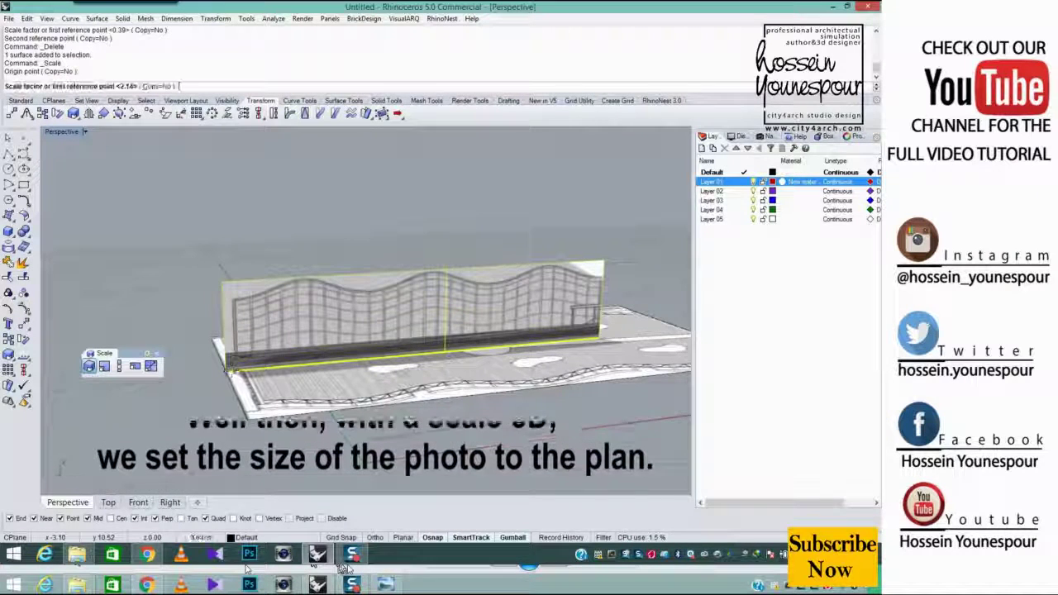
left_click(601, 337)
left_click(630, 312)
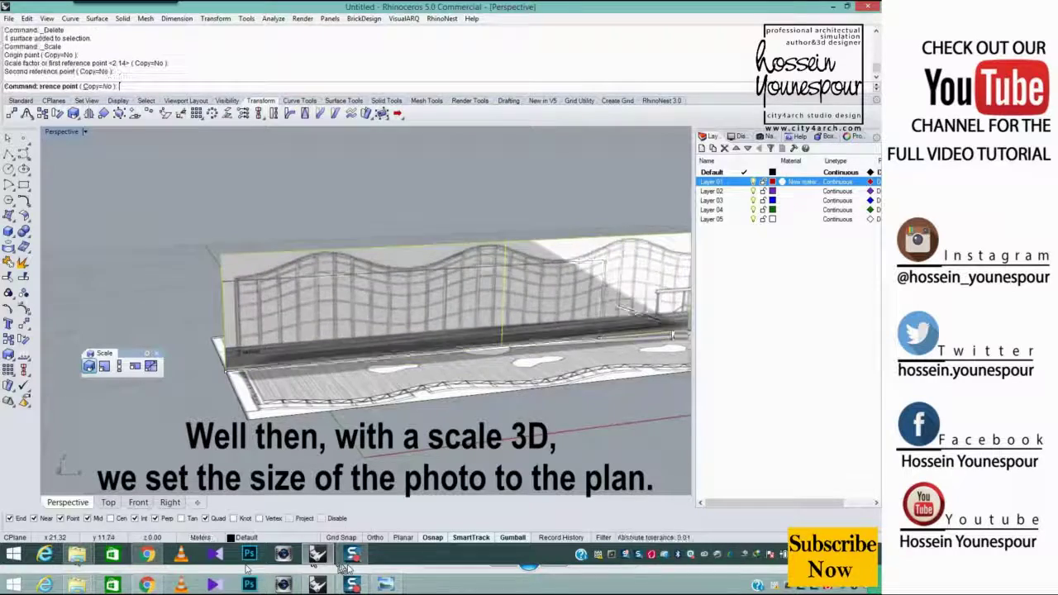
scroll(633, 353, "down", 8)
scroll(638, 357, "up", 5)
left_click(322, 376)
Draw a straight helper line from the lattice wall's end at the plan's short edge outward, parallel to the plan's long axis
right_click_drag(217, 347, 334, 382)
scroll(358, 407, "up", 5)
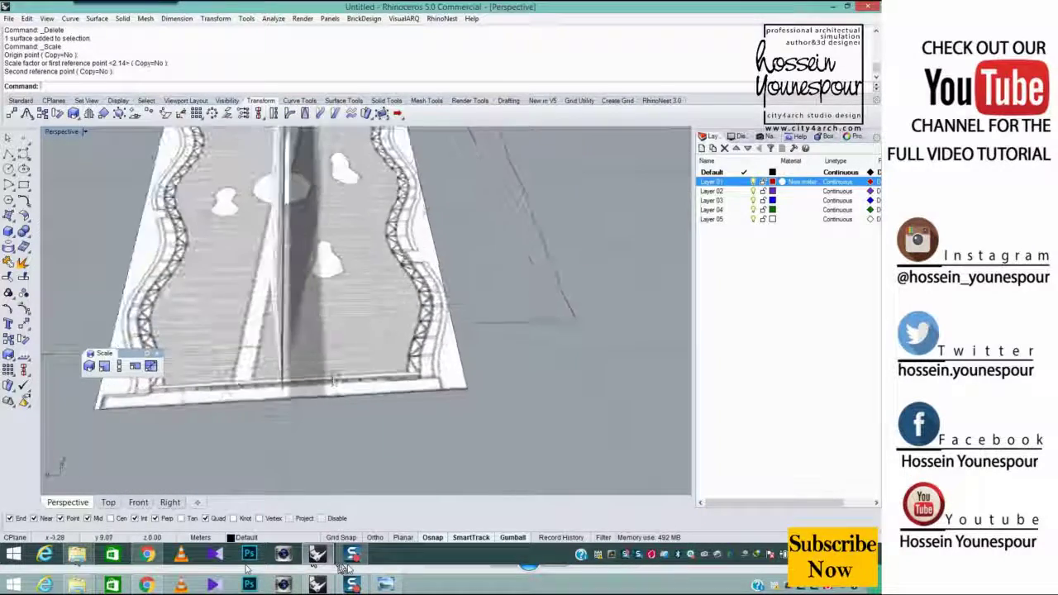
scroll(336, 382, "down", 4)
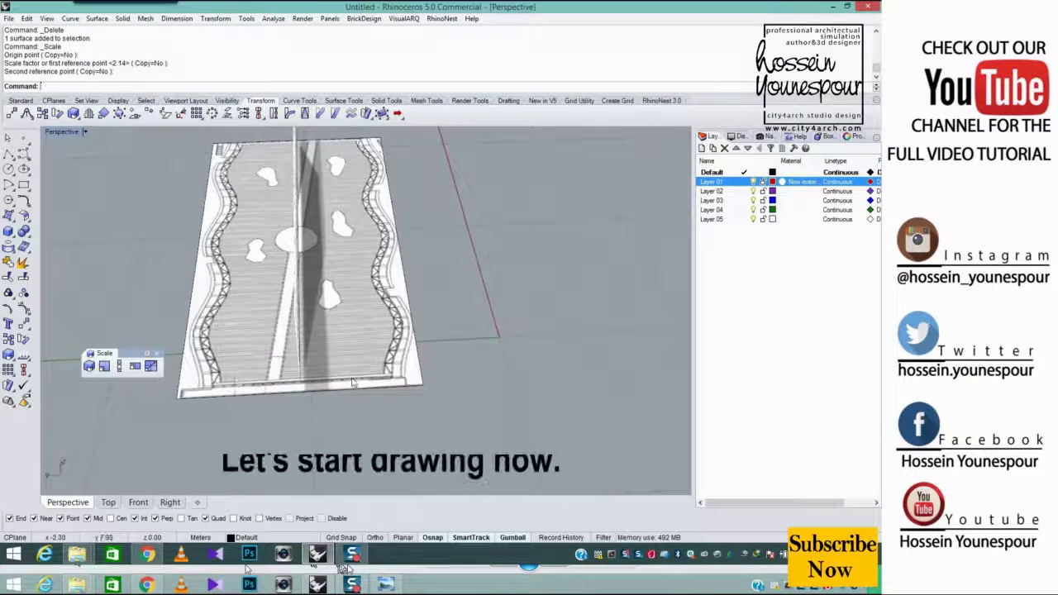
right_click_drag(475, 455, 357, 373)
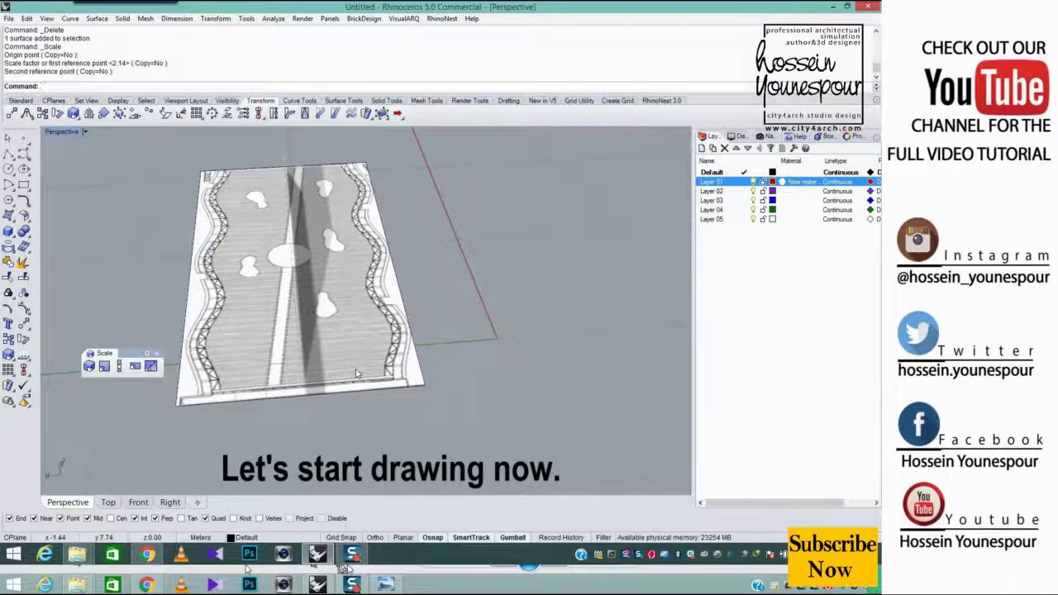
scroll(358, 374, "up", 5)
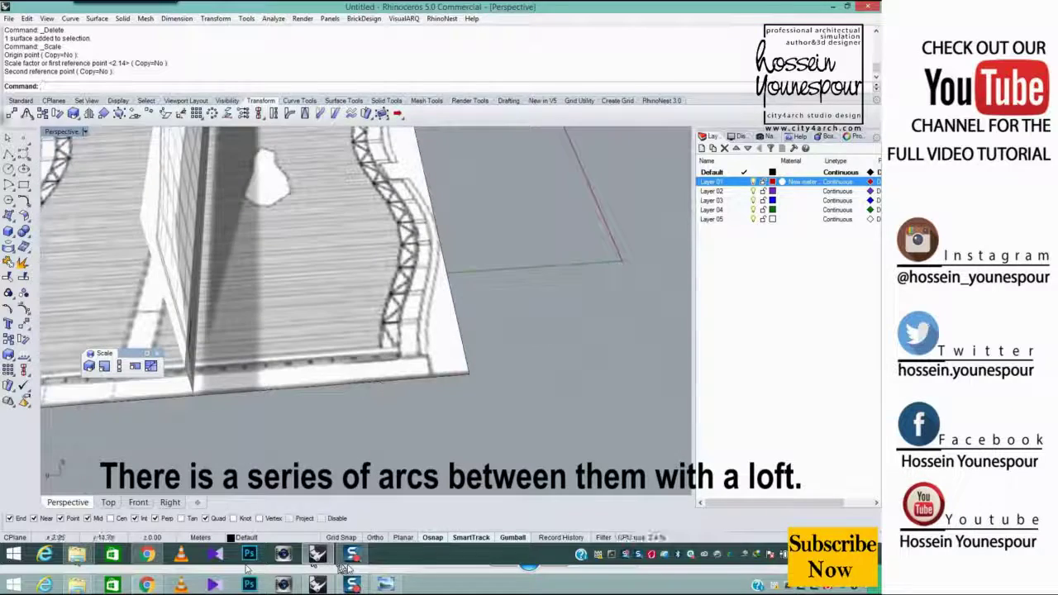
left_click(25, 158)
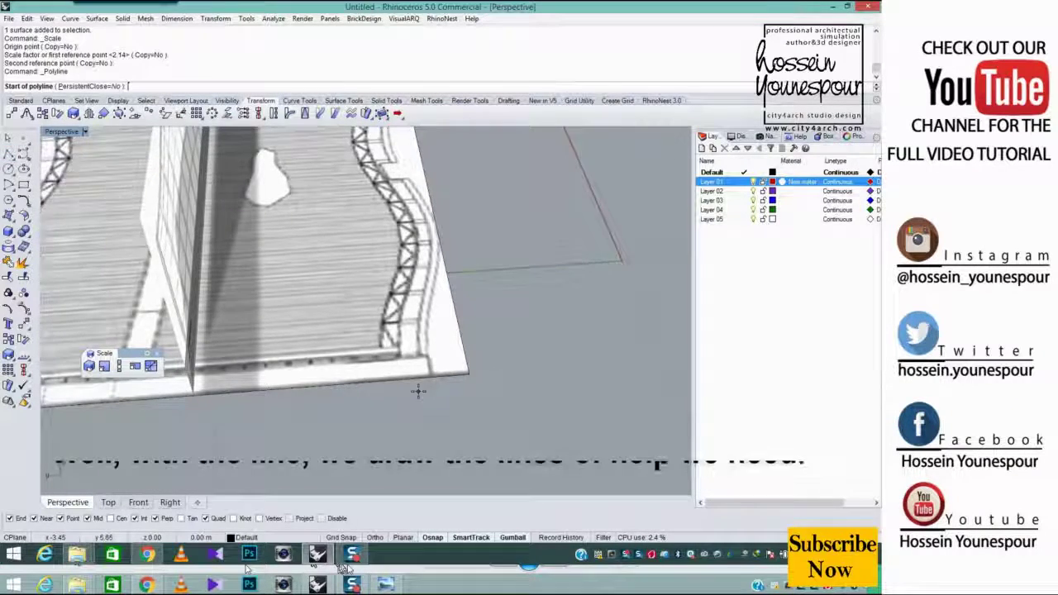
scroll(419, 390, "up", 2)
left_click(364, 328)
scroll(371, 348, "down", 2)
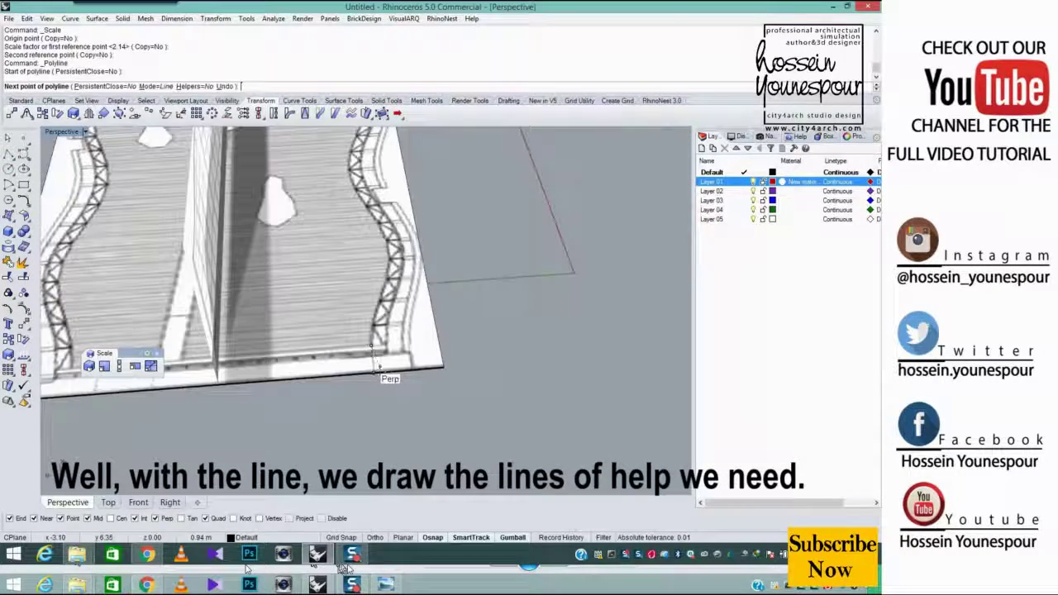
scroll(376, 365, "down", 3)
left_click(409, 401)
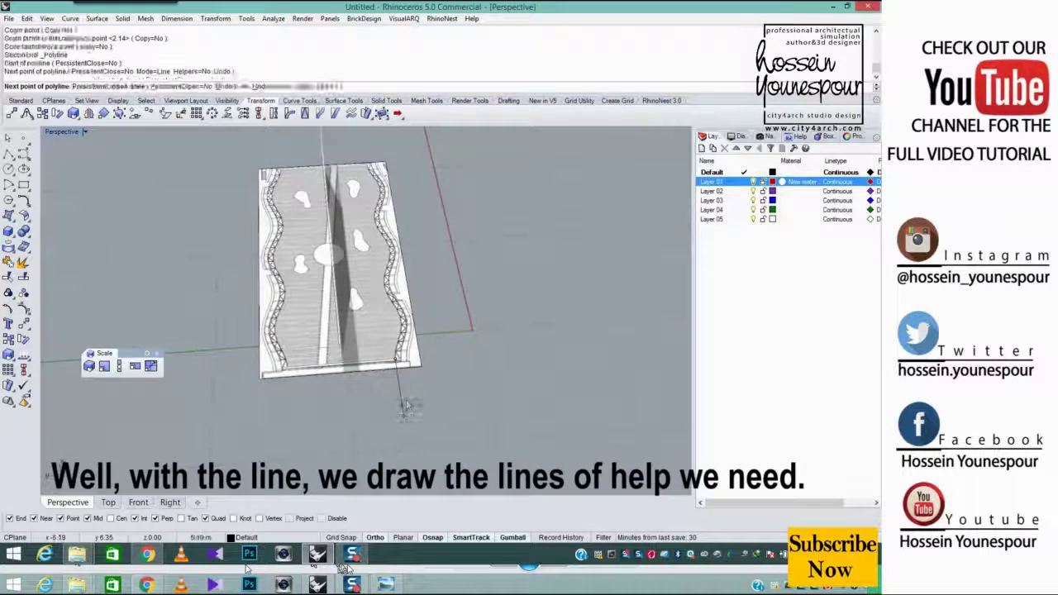
key("Return")
Mirror the helper line to the other side of the plan about the facade image's centre line
scroll(407, 399, "up", 3)
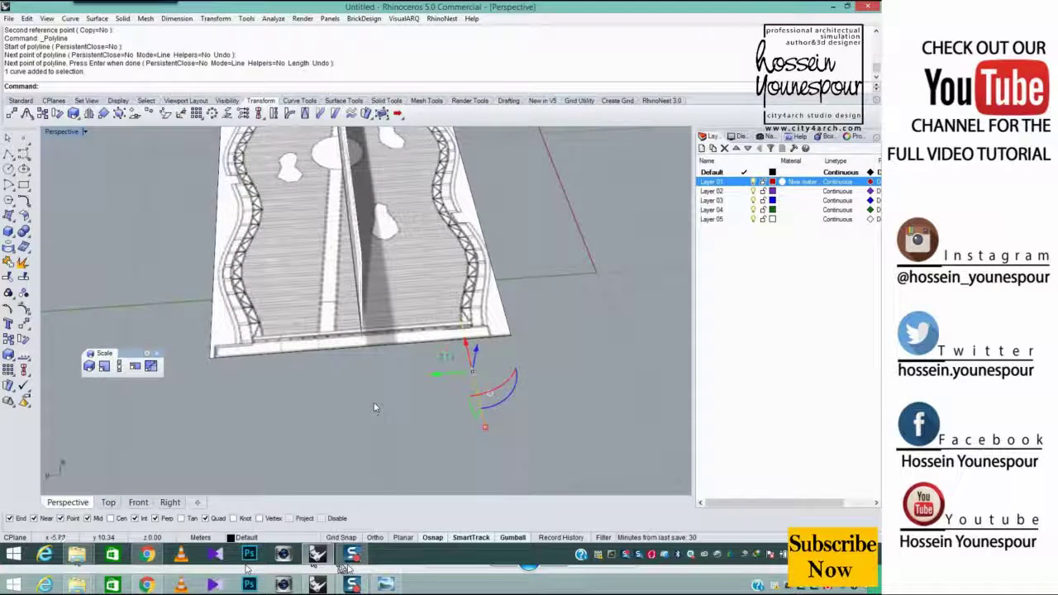
type("mirror")
key("Return")
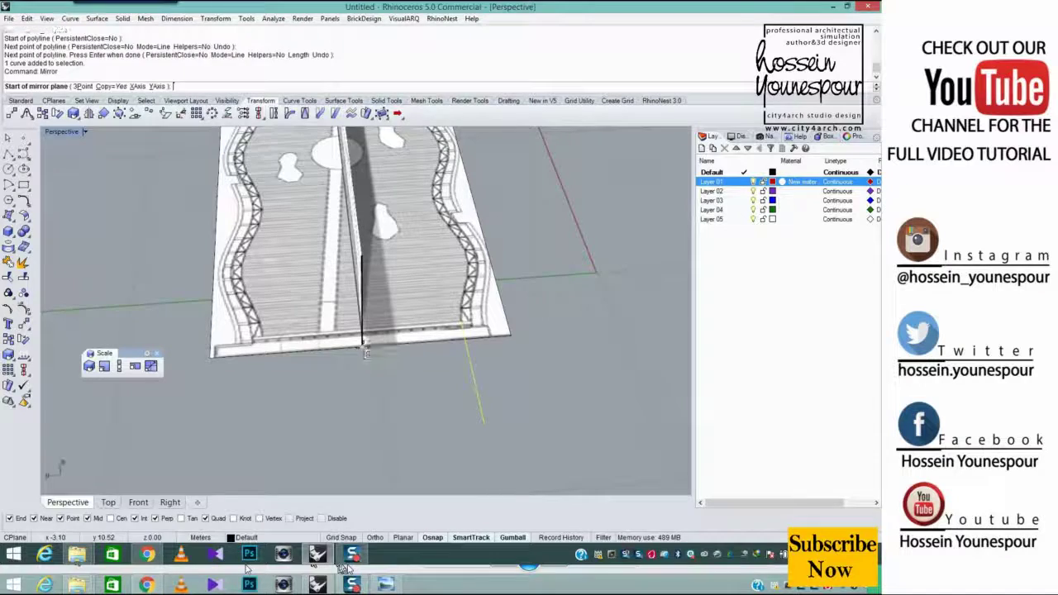
left_click(365, 349)
right_click_drag(345, 413, 388, 392)
left_click(388, 392)
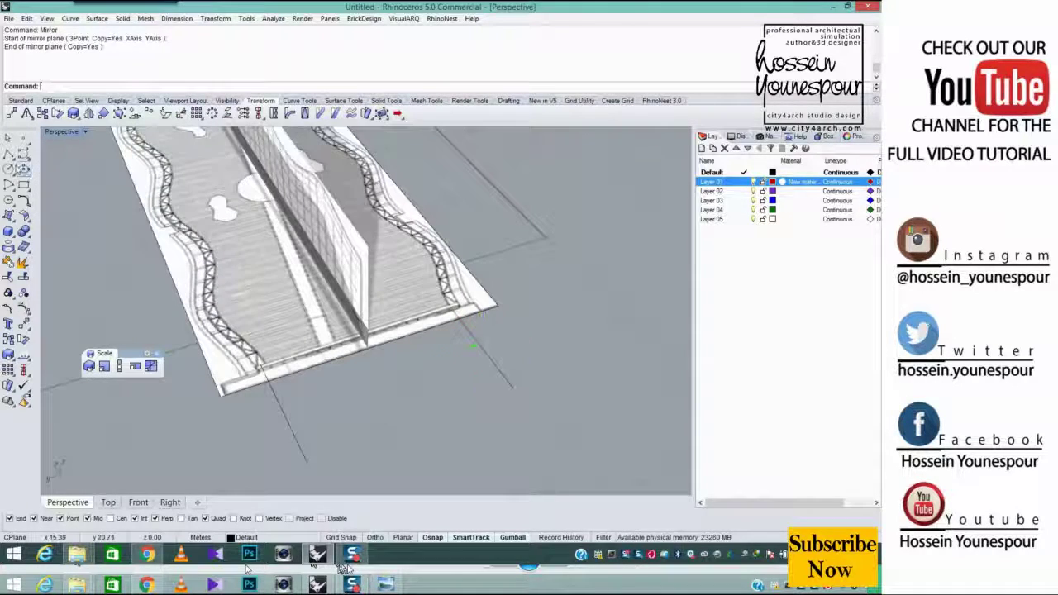
Connect the inner ends of the two helper lines with a straight polyline across the plan's short end
scroll(323, 375, "up", 4)
scroll(286, 364, "down", 2)
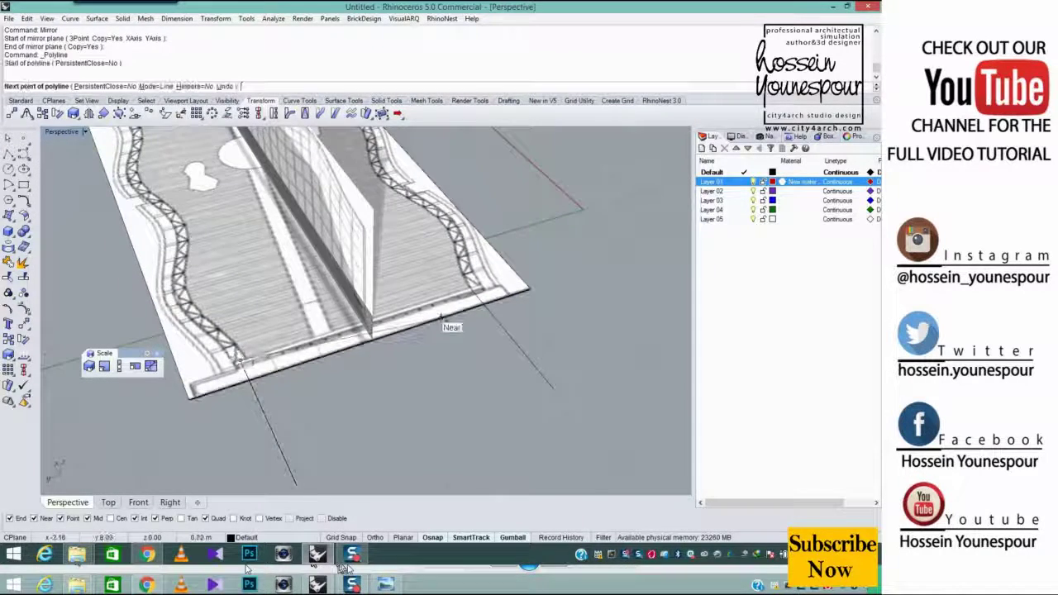
left_click(460, 285)
right_click(460, 286)
Draw a vertical line from the connecting line's midpoint up to the top of the facade drawing at its end
right_click_drag(332, 392, 411, 361)
scroll(389, 368, "up", 3)
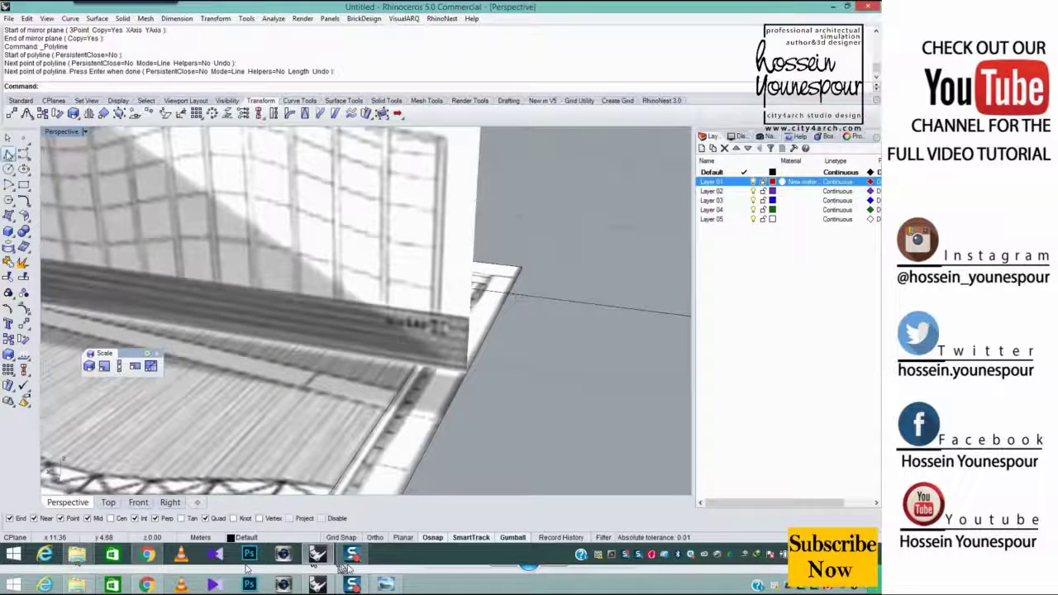
left_click(14, 160)
left_click(23, 165)
left_click(139, 88)
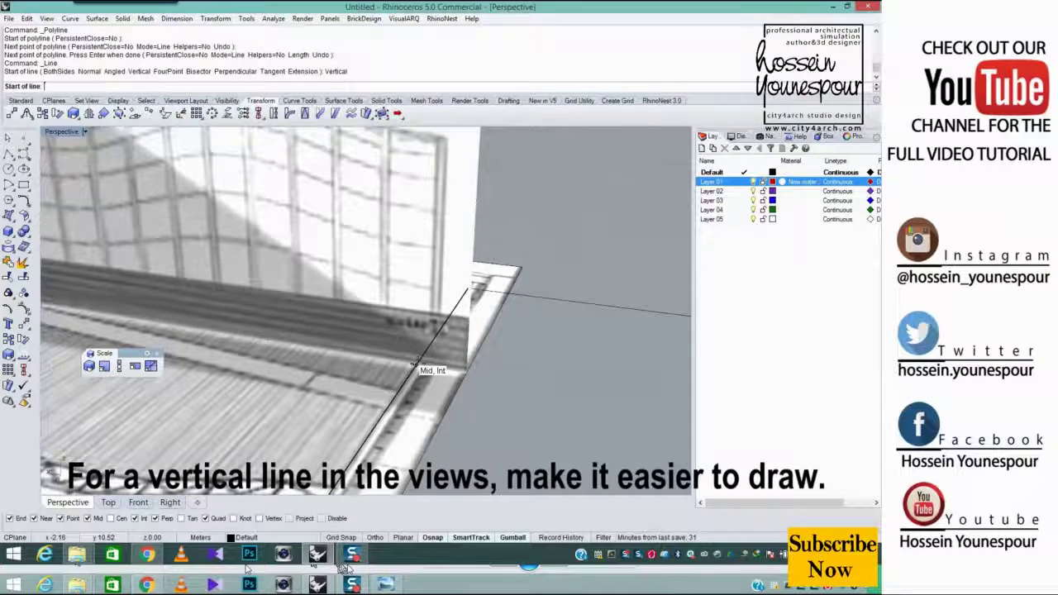
left_click(417, 363)
scroll(417, 364, "down", 5)
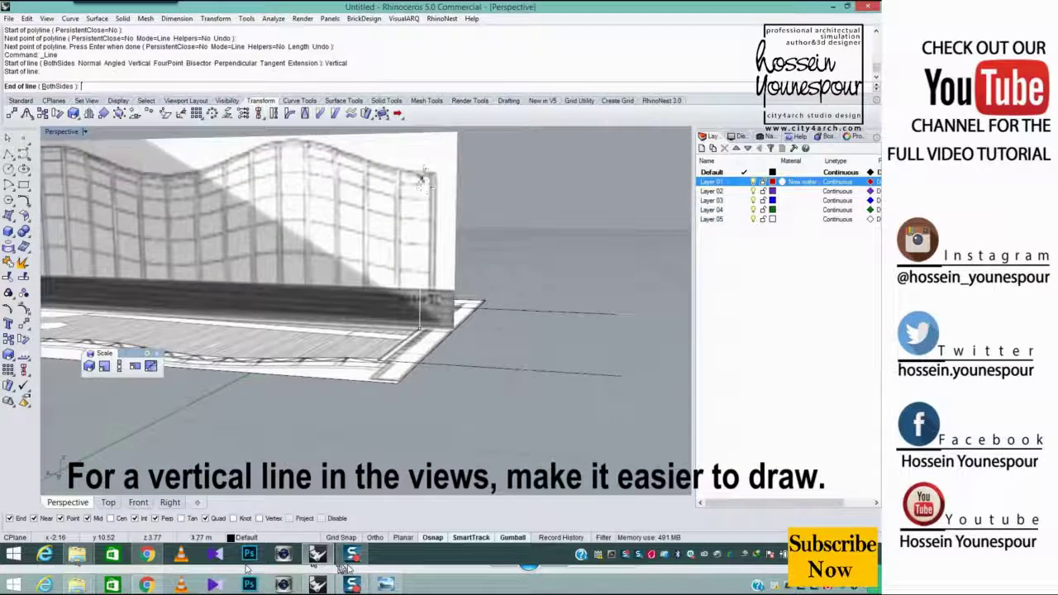
right_click_drag(411, 216, 412, 338)
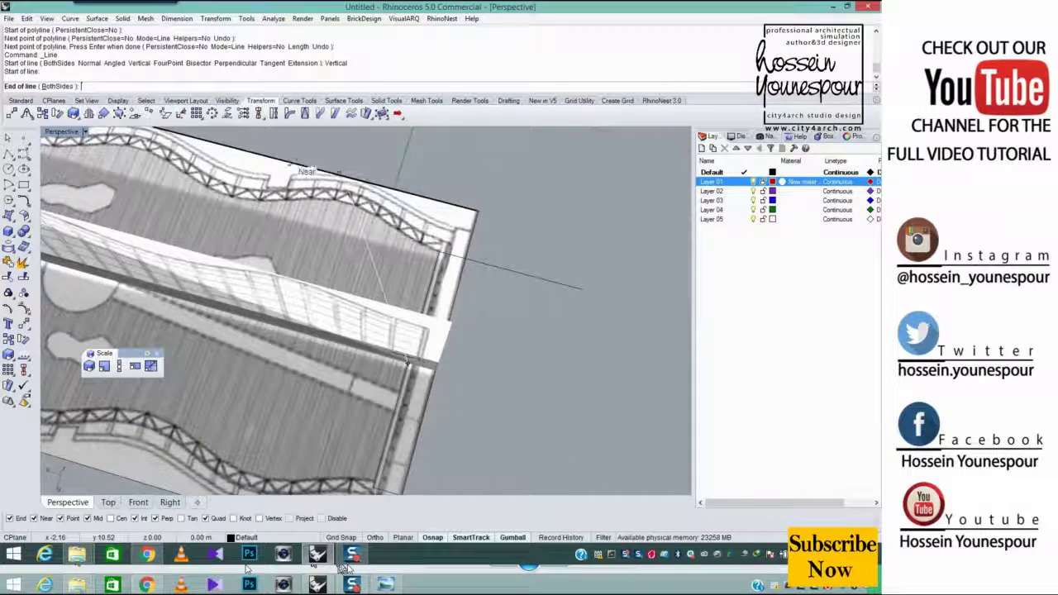
right_click_drag(273, 161, 395, 212)
scroll(402, 253, "up", 8)
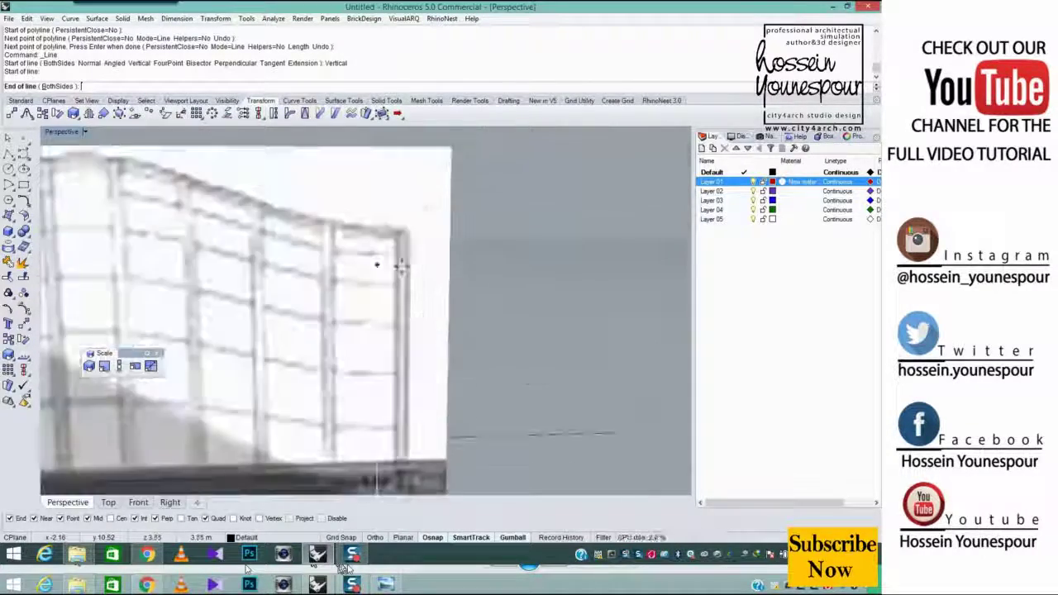
left_click(371, 225)
Draw a second helper line from the middle of the lattice wall's first arc out past the plan's short edge
scroll(388, 261, "down", 7)
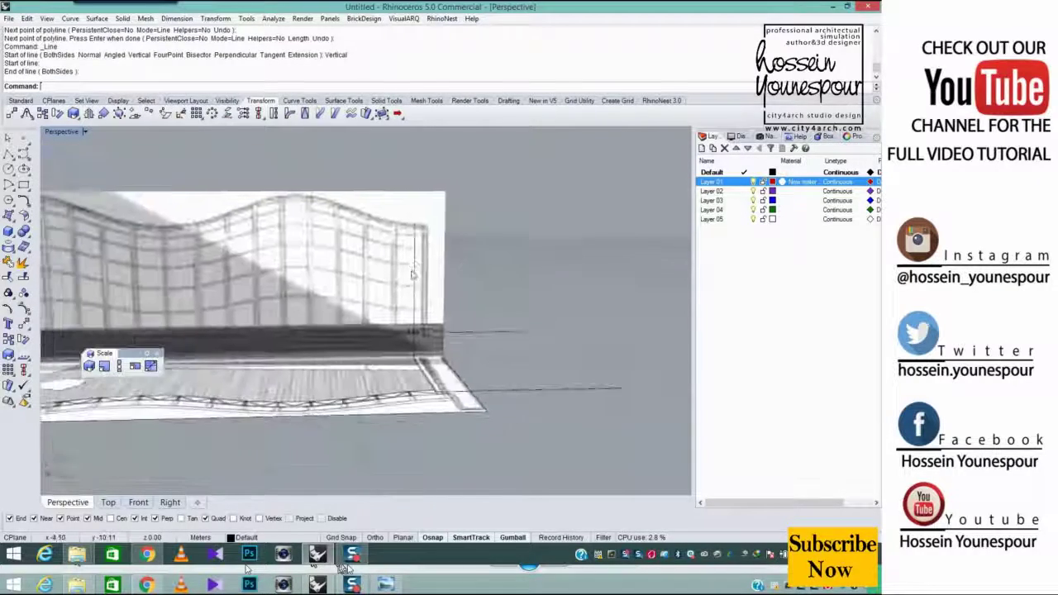
mouse_move(429, 261)
right_mouse_down()
mouse_move(422, 282)
mouse_move(153, 332)
right_mouse_up()
left_click(8, 155)
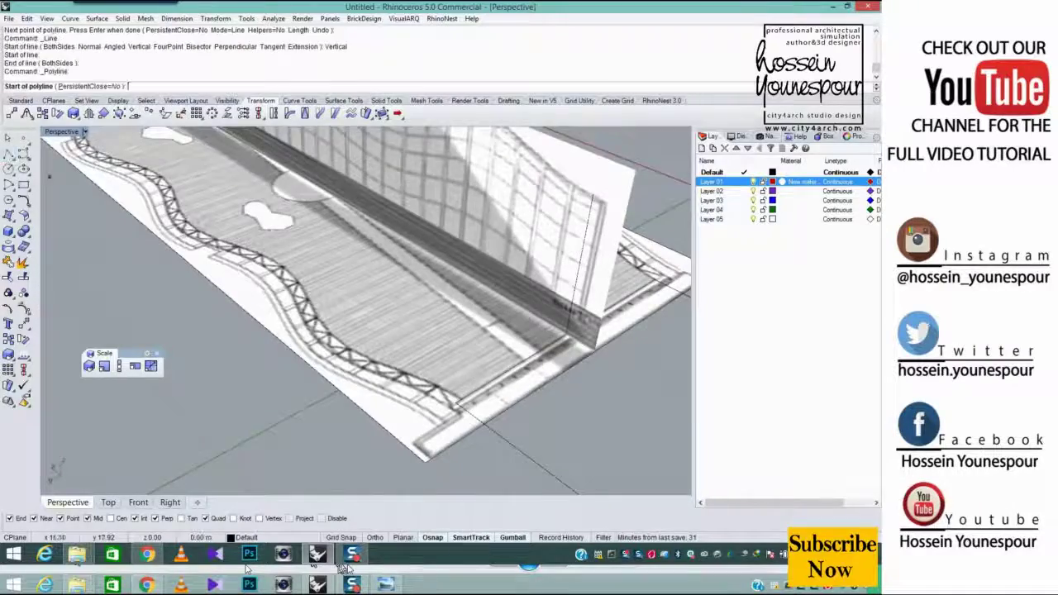
scroll(480, 350, "down", 3)
right_click_drag(529, 346, 568, 307)
scroll(568, 307, "up", 4)
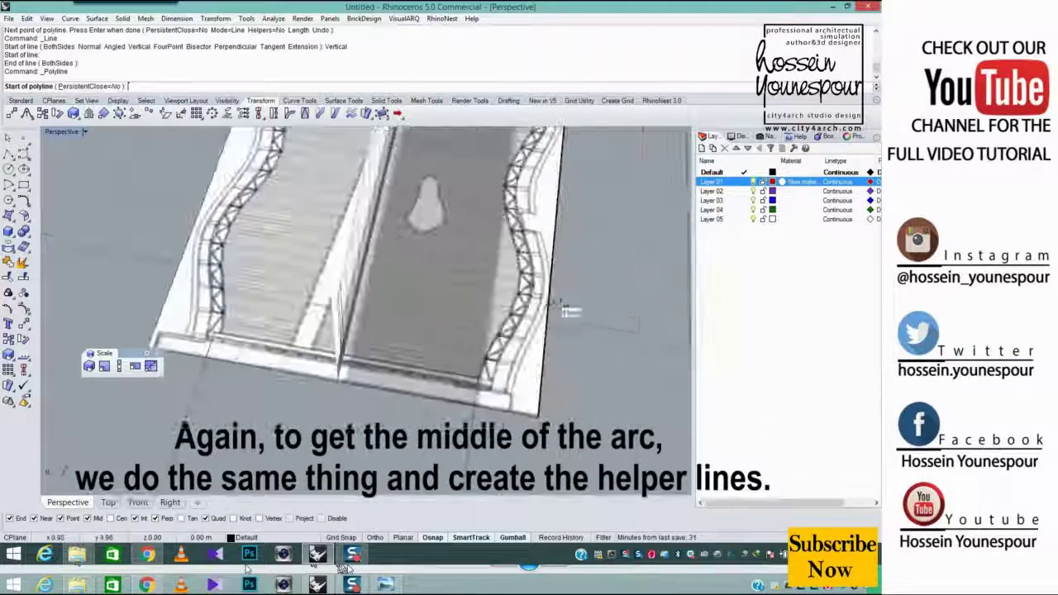
scroll(524, 284, "up", 7)
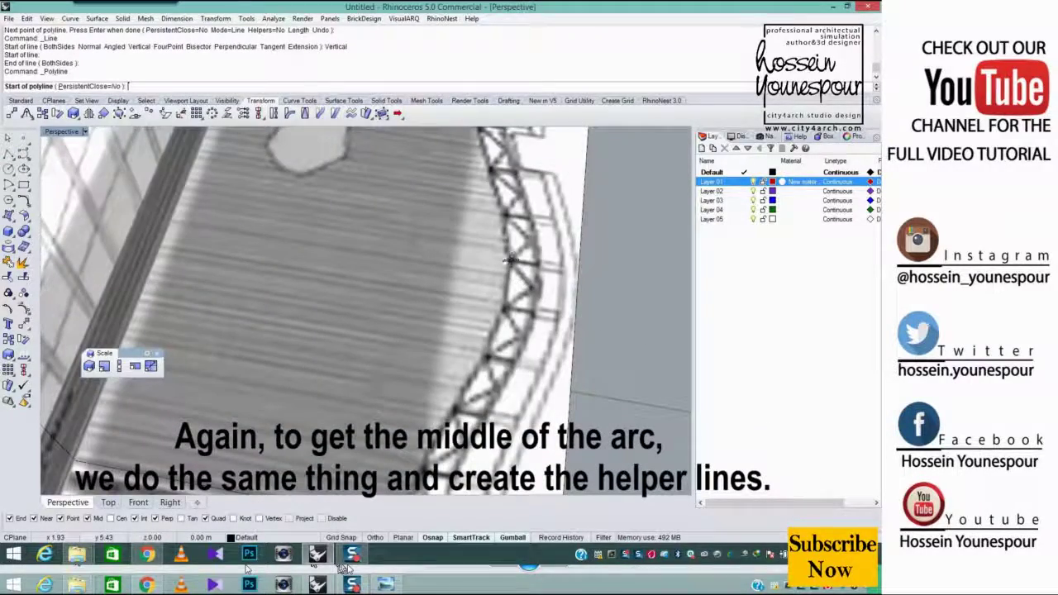
left_click(508, 283)
scroll(507, 283, "down", 10)
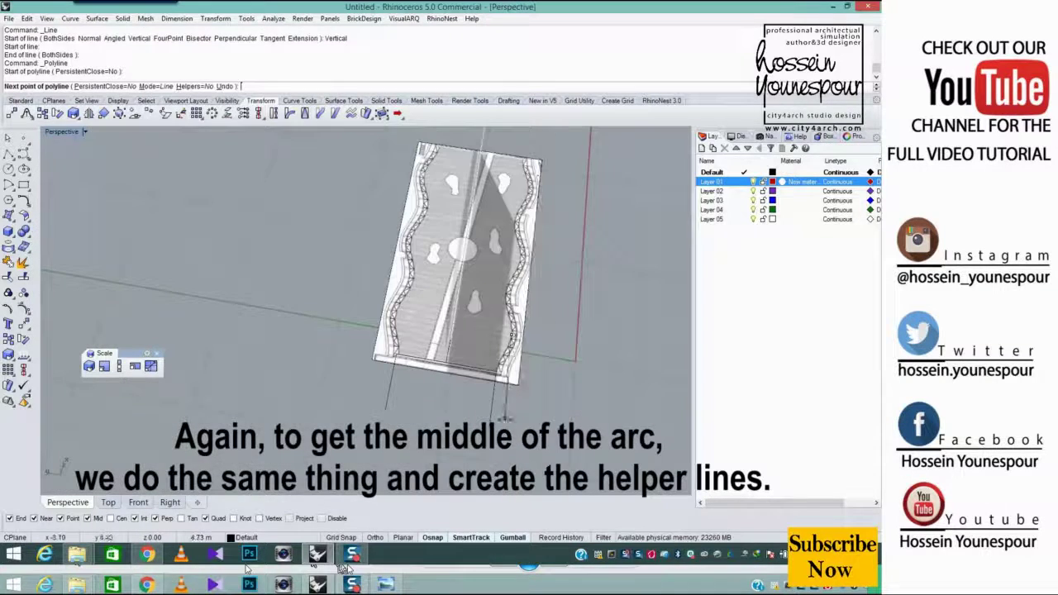
left_click(499, 453)
right_click(498, 453)
Mirror the arc's helper line to the opposite lattice wall about the facade image's centre line
scroll(519, 372, "up", 4)
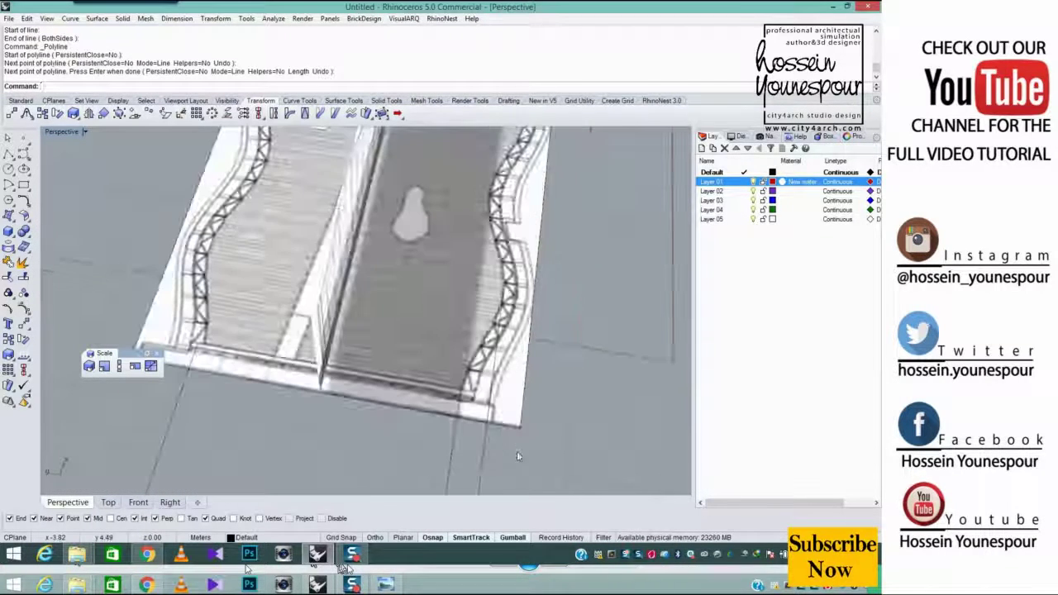
left_click(471, 471)
type("Mirror")
key("Return")
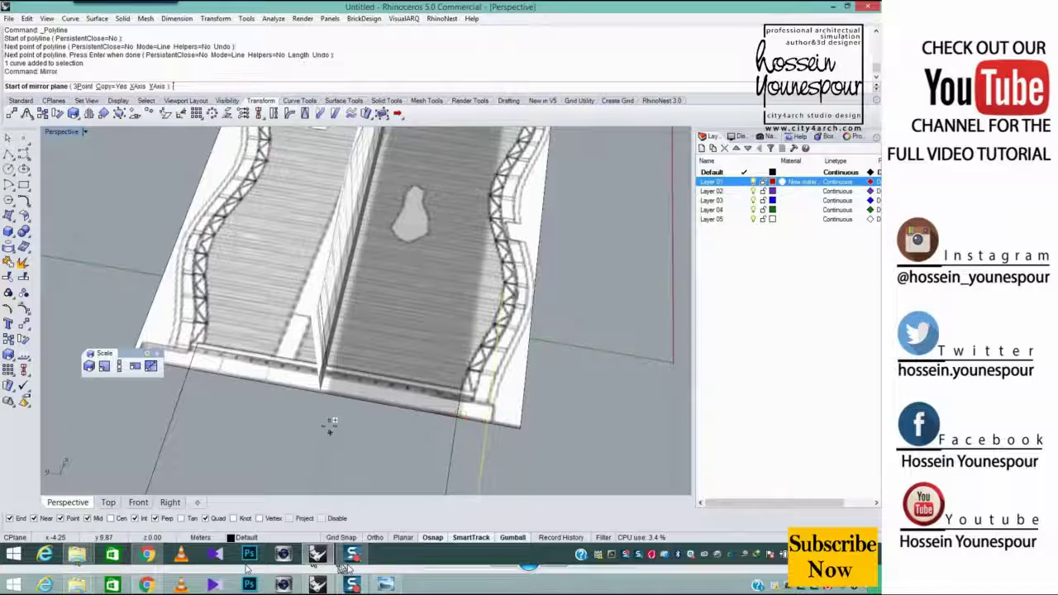
left_click(318, 387)
left_click(307, 473)
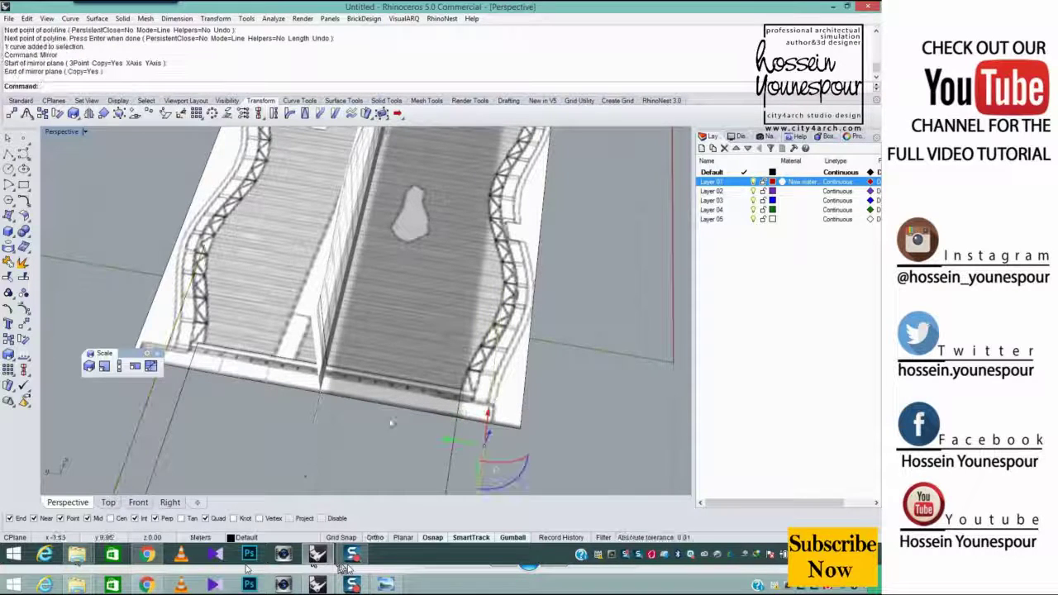
Draw a straight polyline across the plan between the two lattice walls at their first bulge inward from the short end
right_click_drag(393, 423, 438, 395, "shift")
left_click(8, 154)
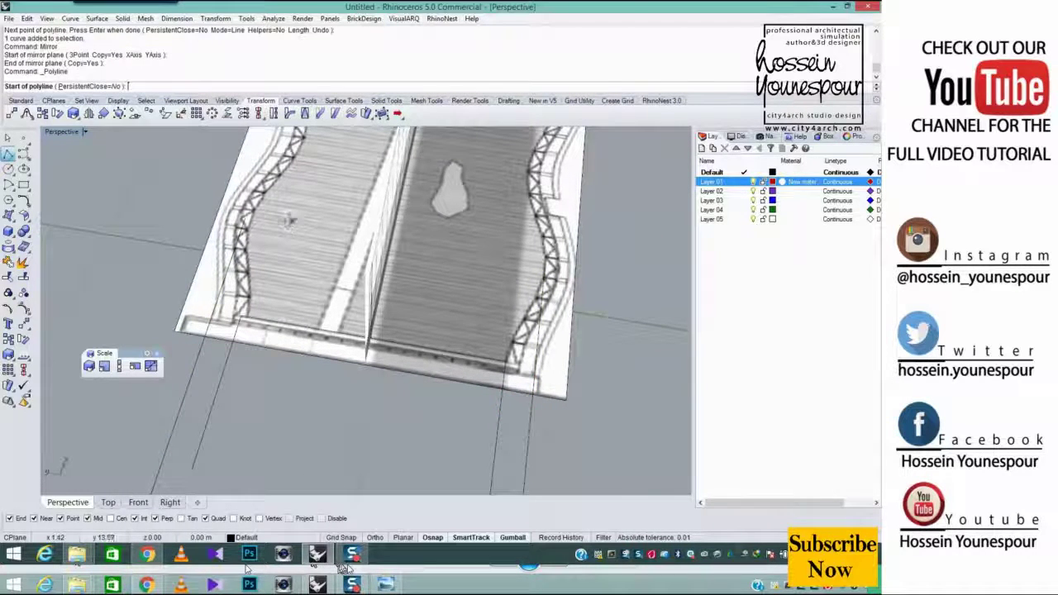
left_click(241, 213)
left_click(529, 267)
right_click(529, 267)
Draw a vertical line from the new cross line's midpoint up to the top of the facade drawing's first crest
mouse_move(353, 264)
right_mouse_down("shift")
mouse_move(432, 401)
mouse_move(430, 376)
mouse_move(415, 475)
right_mouse_up("shift")
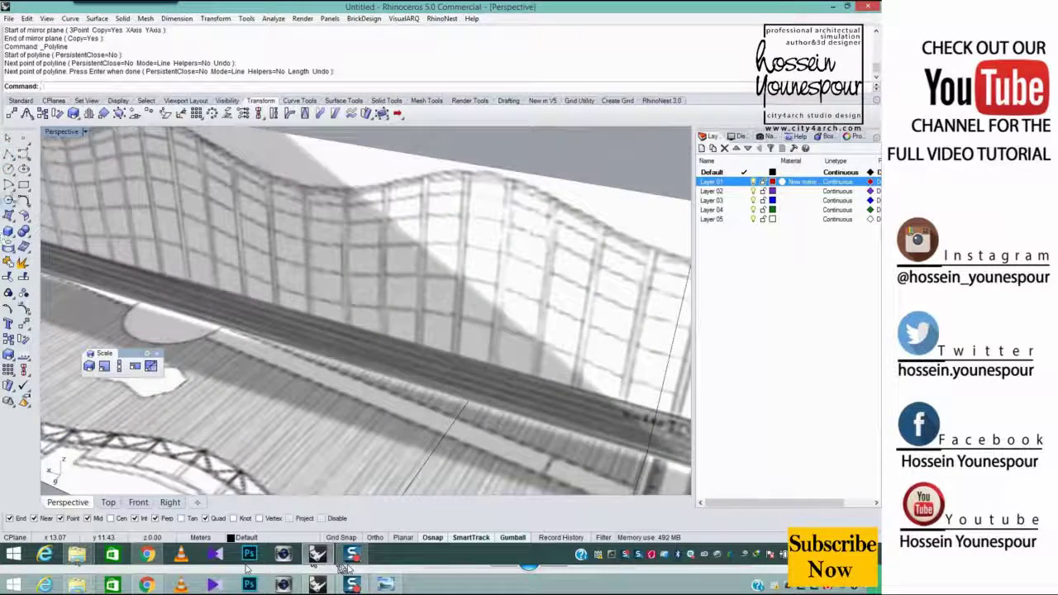
left_click(12, 158)
left_click(11, 169)
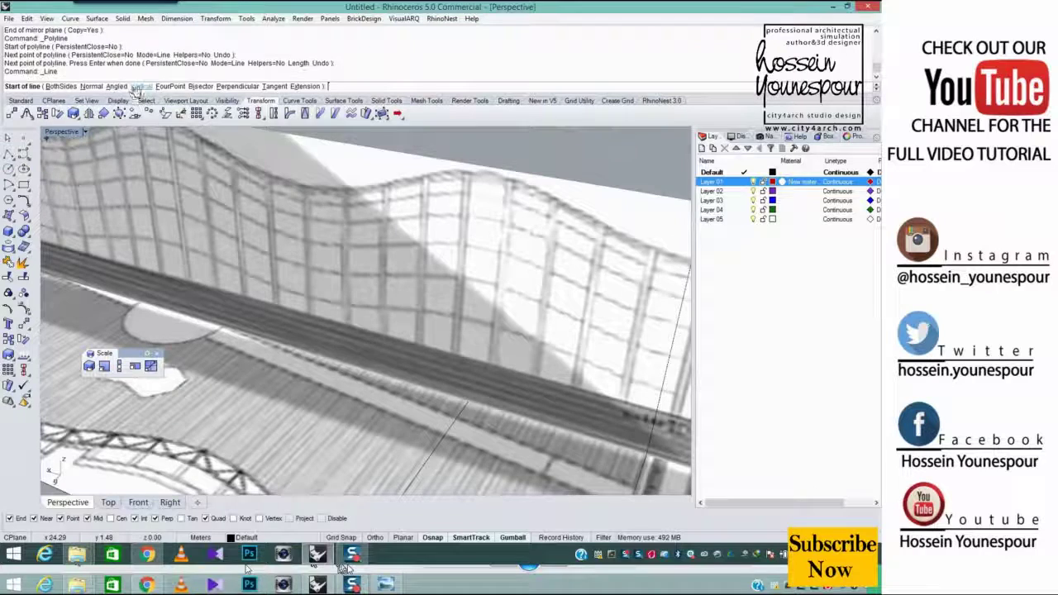
left_click(141, 86)
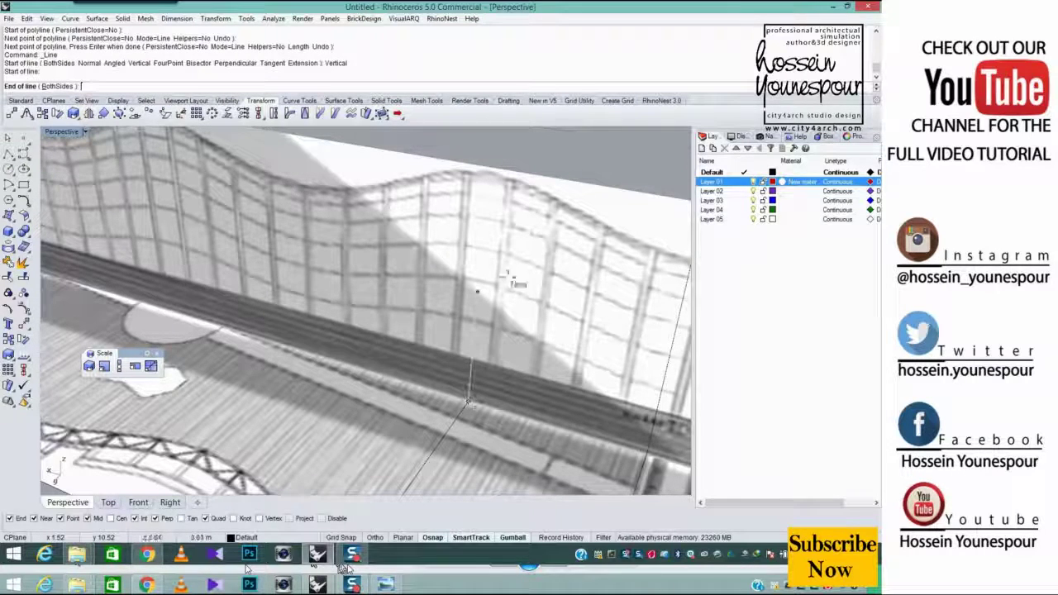
left_click(487, 173)
scroll(535, 253, "down", 5)
Draw a start-end-point arc between the lattice walls at the plan's short end, passing through the top of the end vertical line
right_click_drag(536, 253, 372, 322)
left_click(12, 187)
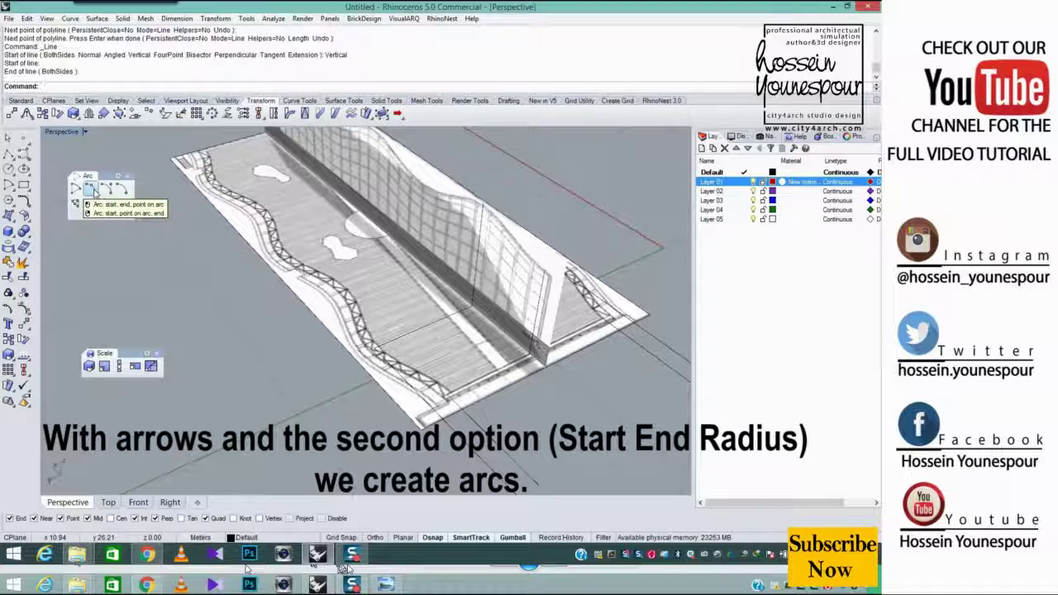
left_click(94, 192)
left_click(448, 395)
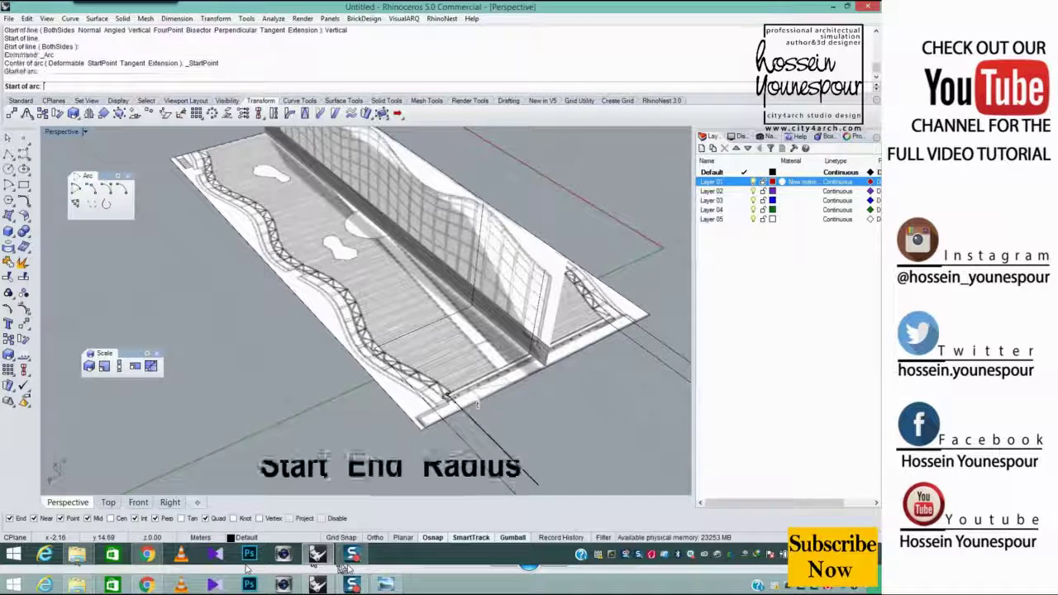
left_click(604, 319)
left_click(544, 269)
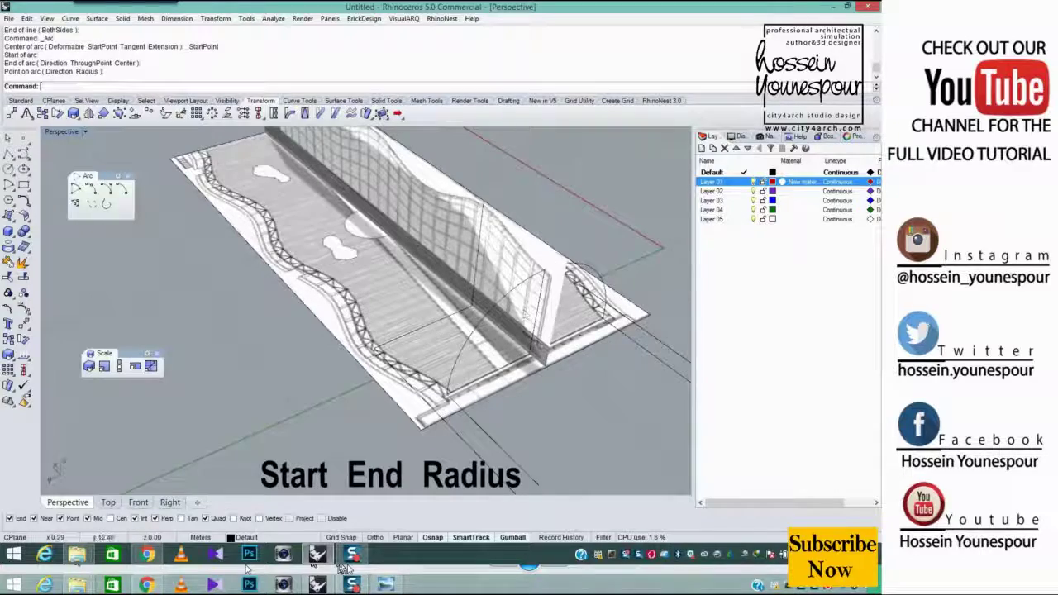
Draw a second arc between the ends of the inner cross line, passing through the top of its vertical line
right_click(525, 312)
left_click(377, 345)
right_click_drag(579, 283, 559, 235)
left_click(565, 349)
left_click(486, 177)
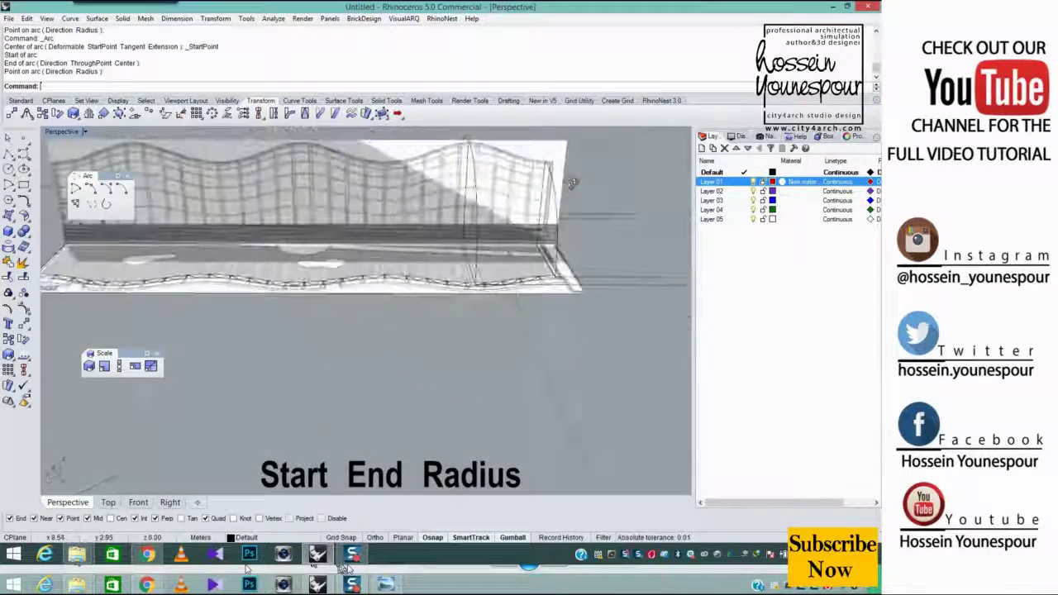
Copy the two arcs from the first arc's foot along the plan to the lattice wall's next narrow point with Ortho turned on
type("Cop")
key("Return")
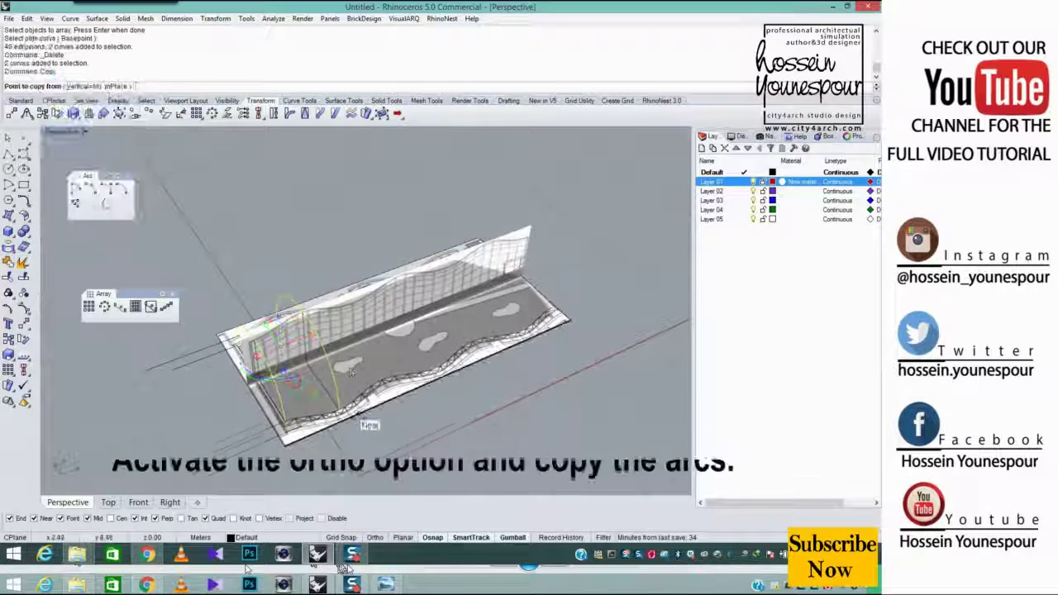
right_click_drag(343, 411, 343, 382, "shift")
scroll(298, 397, "up", 2)
left_click(279, 384)
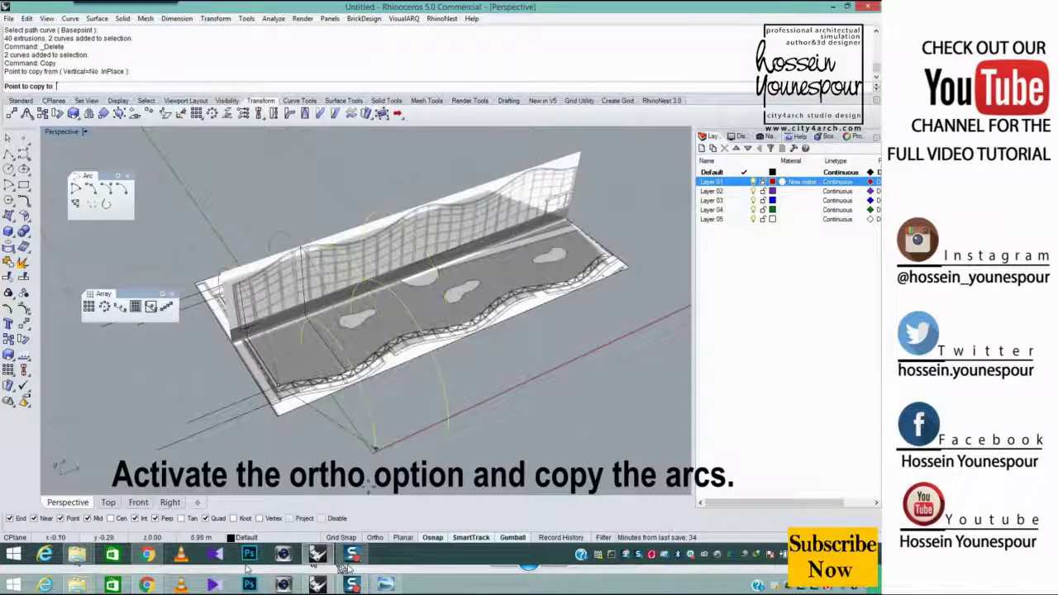
left_click(374, 537)
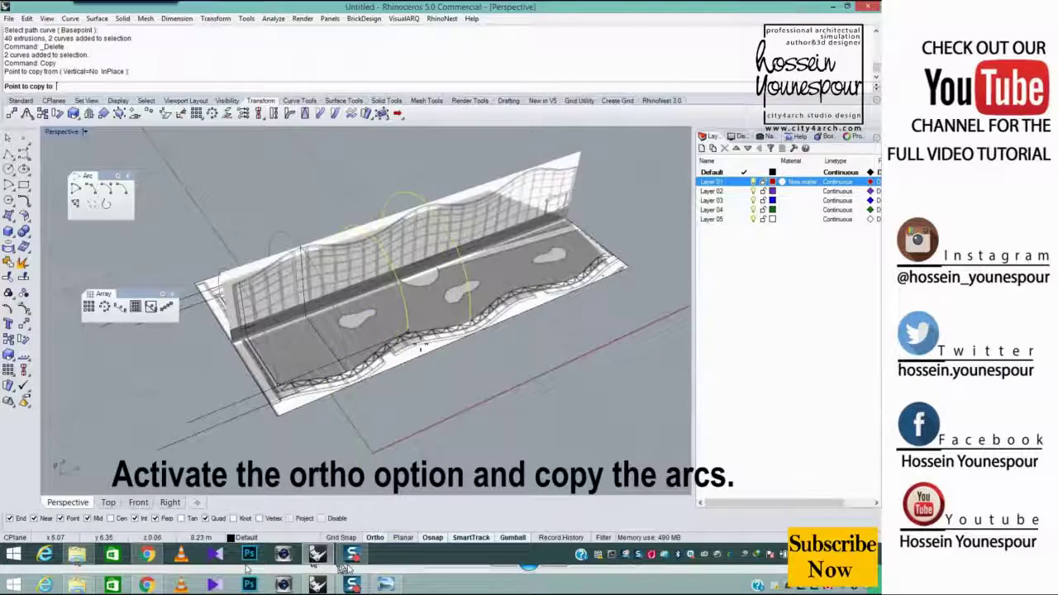
right_click_drag(420, 347, 394, 320)
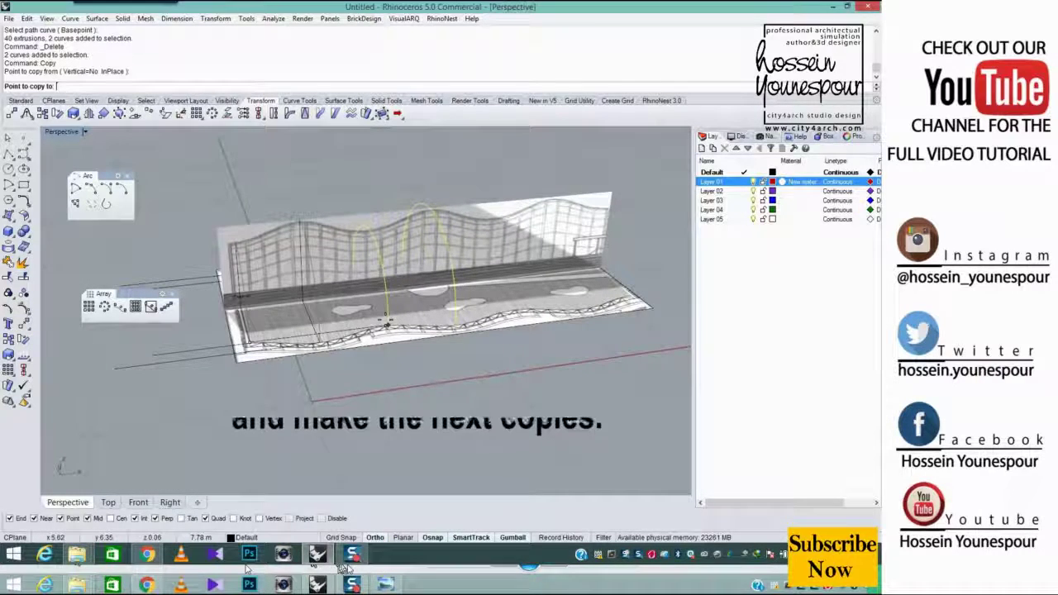
left_click(392, 322)
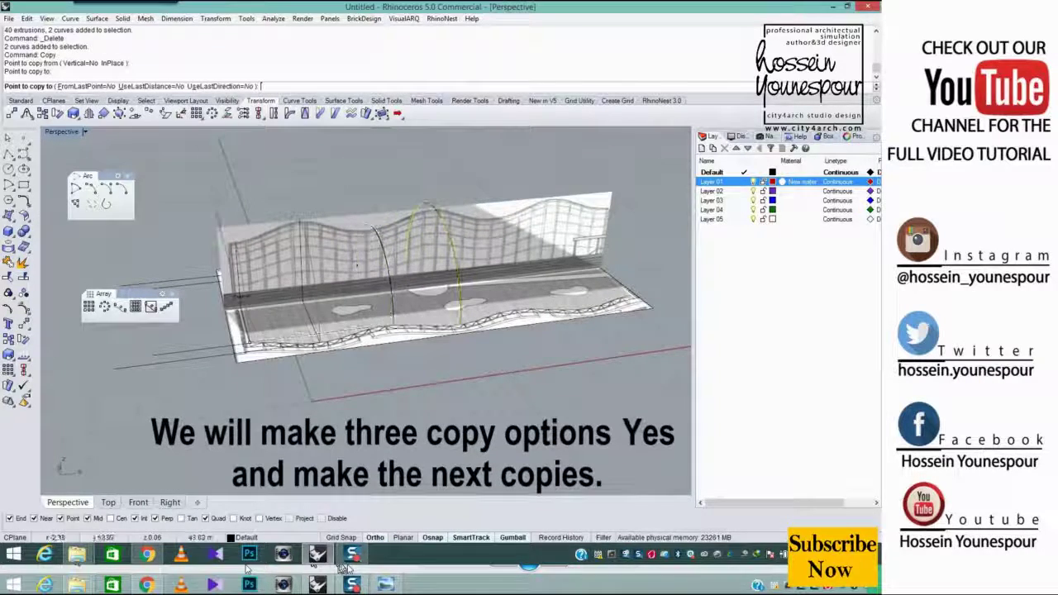
Set FromLastPoint, UseLastDistance and UseLastDirection to Yes and place further copies of the arc pair along the plan
left_click(86, 86)
left_click(162, 86)
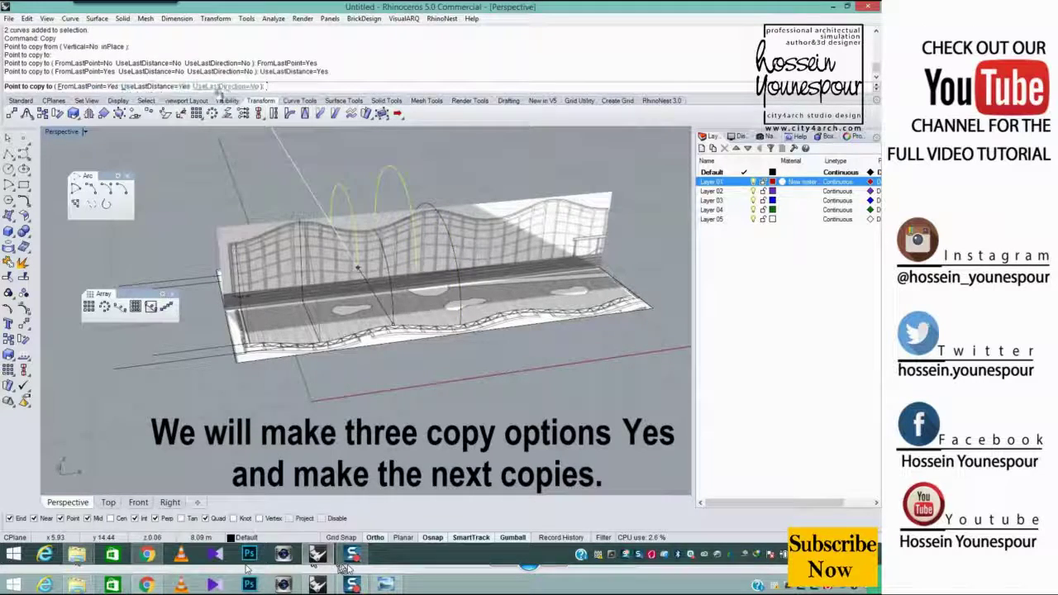
left_click(220, 88)
scroll(352, 194, "down", 6)
right_click_drag(529, 252, 439, 271, "shift")
left_click(504, 250)
left_click(496, 248)
right_click(468, 238)
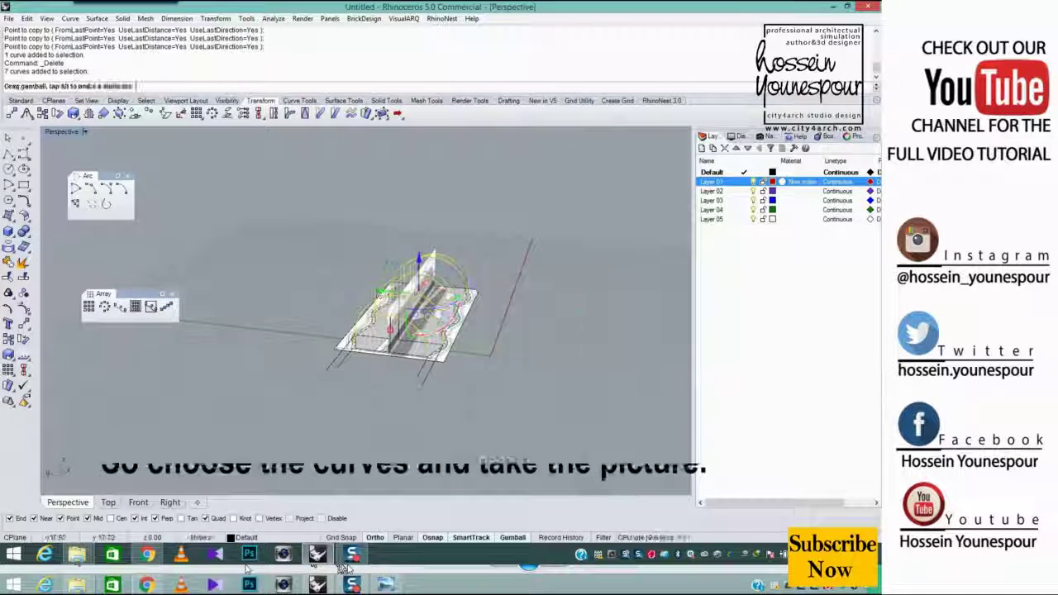
Move the seven selected arcs off the plan to the empty area beside the reference images
left_click_drag(463, 286, 649, 315)
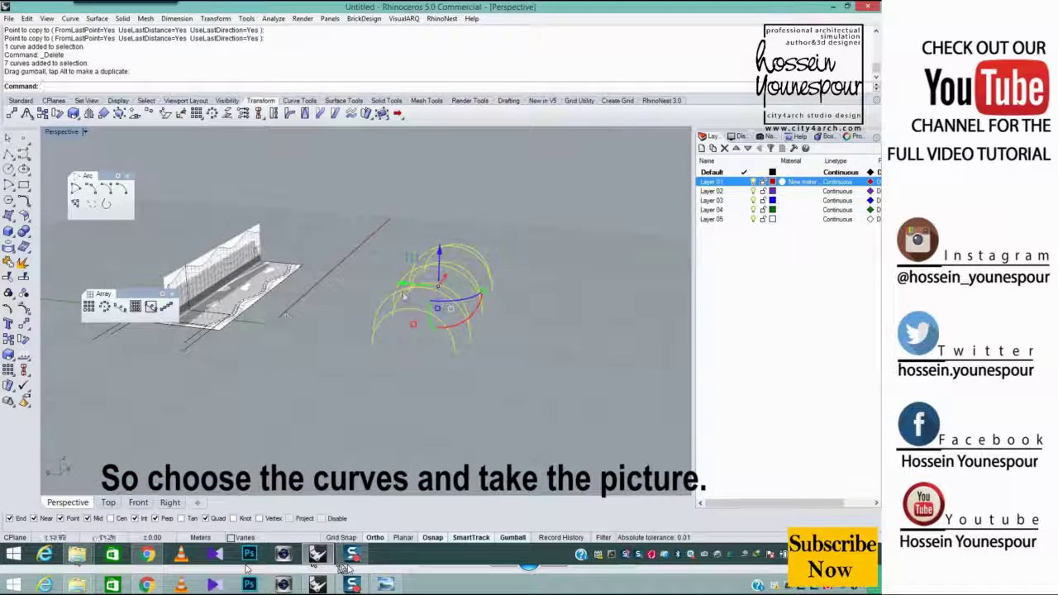
left_click_drag(459, 288, 417, 285)
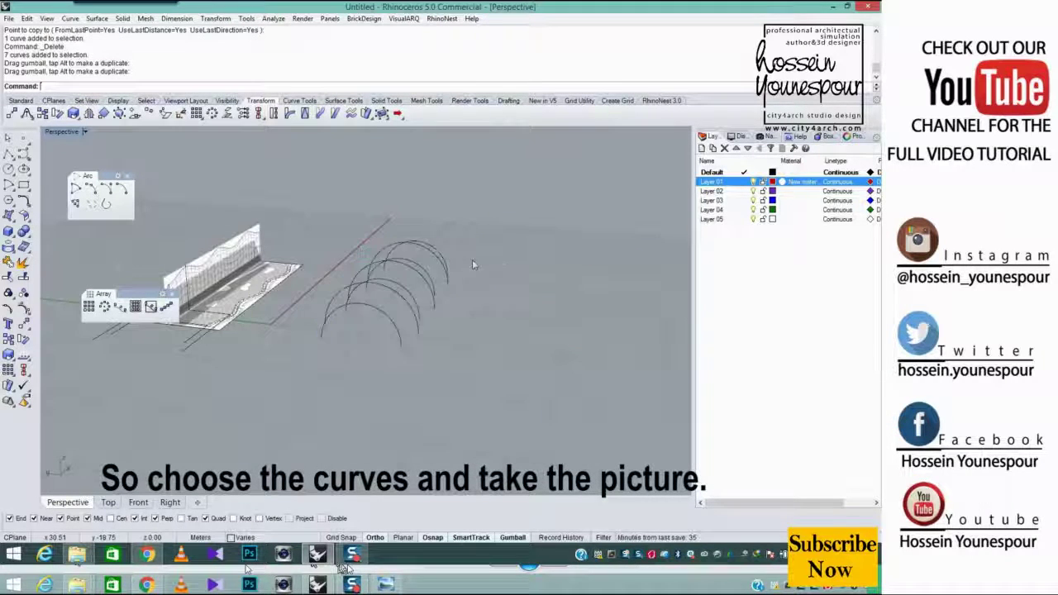
Rename Layer 01 as CURVE and move the seven arcs onto it
left_click_drag(474, 263, 370, 359)
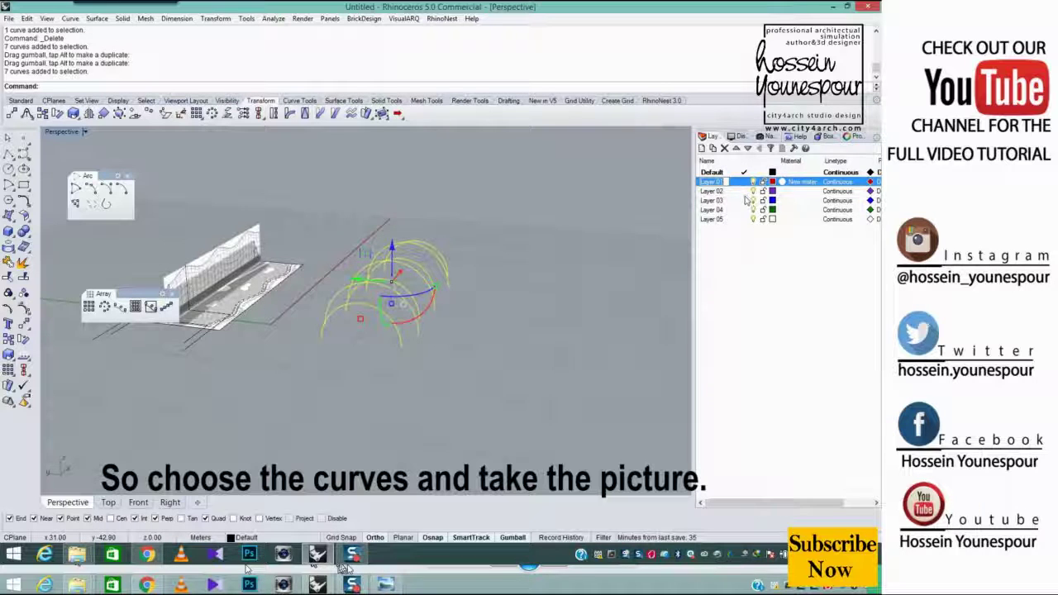
type("CURVE")
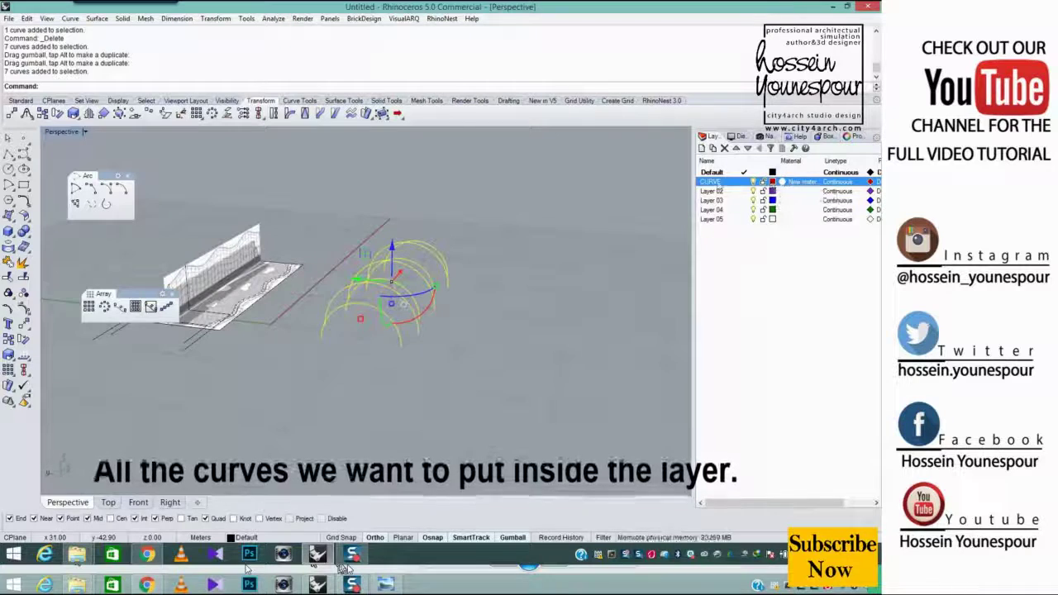
right_click(718, 182)
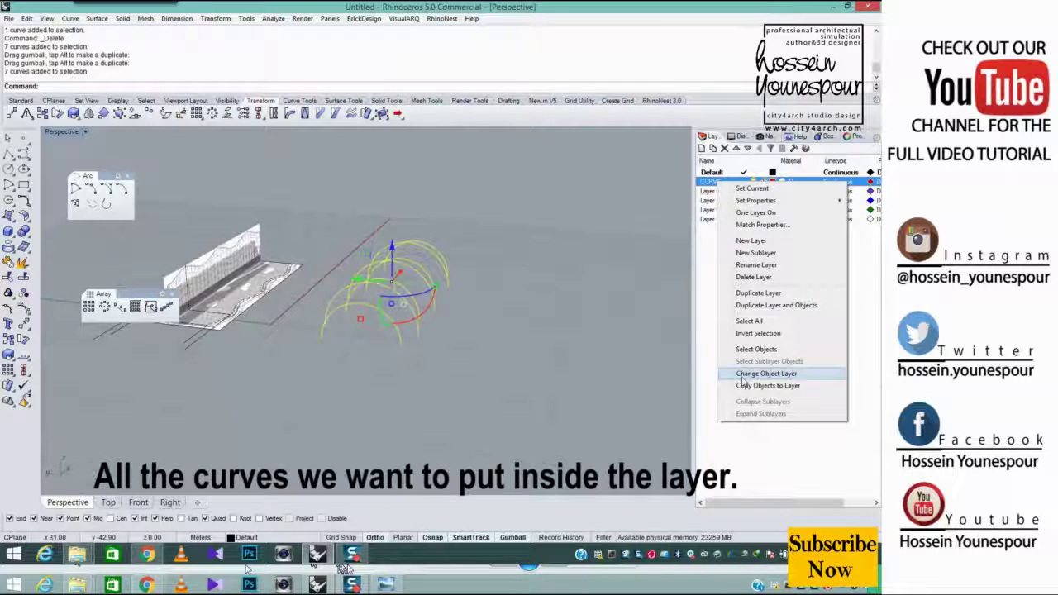
left_click(743, 377)
right_click_drag(545, 355, 463, 350)
left_click(321, 344)
Loft the seven arcs into a shell with the Normal style and preview it
scroll(321, 345, "up", 4)
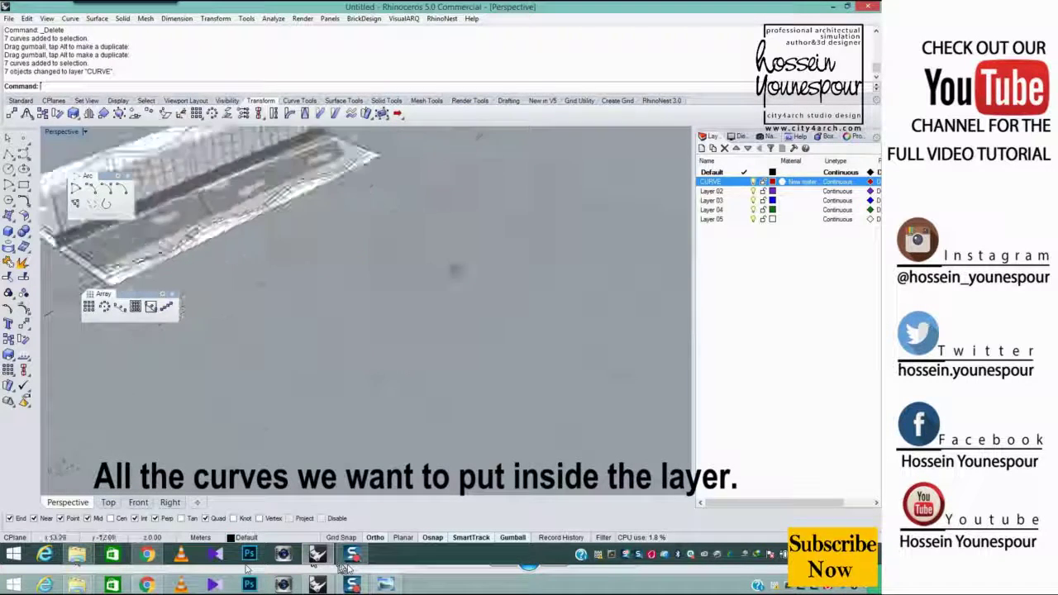
right_click_drag(455, 270, 459, 299)
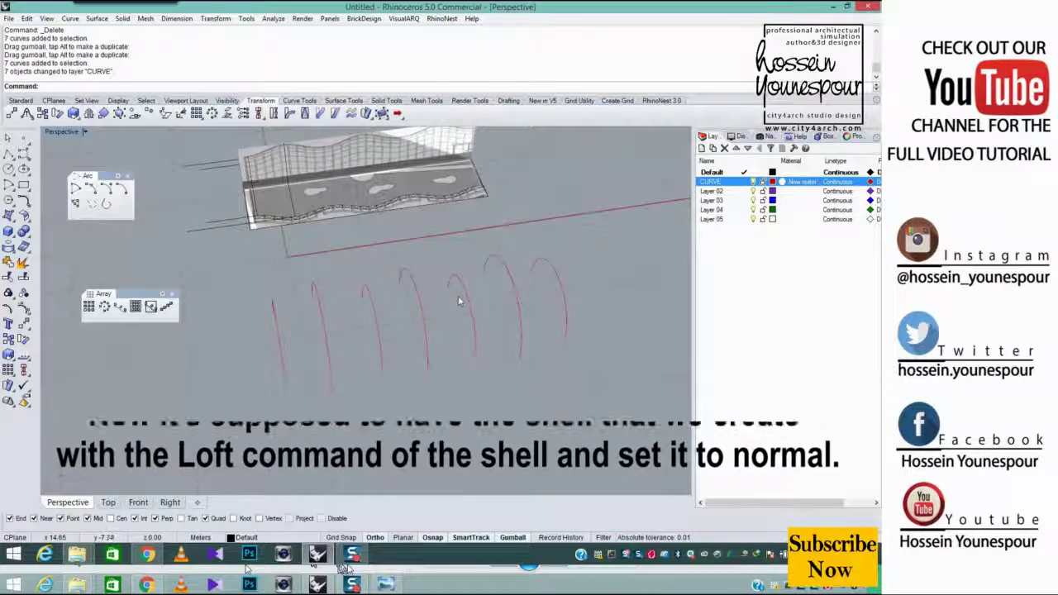
middle_click(459, 298)
left_click(467, 317)
right_click_drag(498, 307, 501, 318)
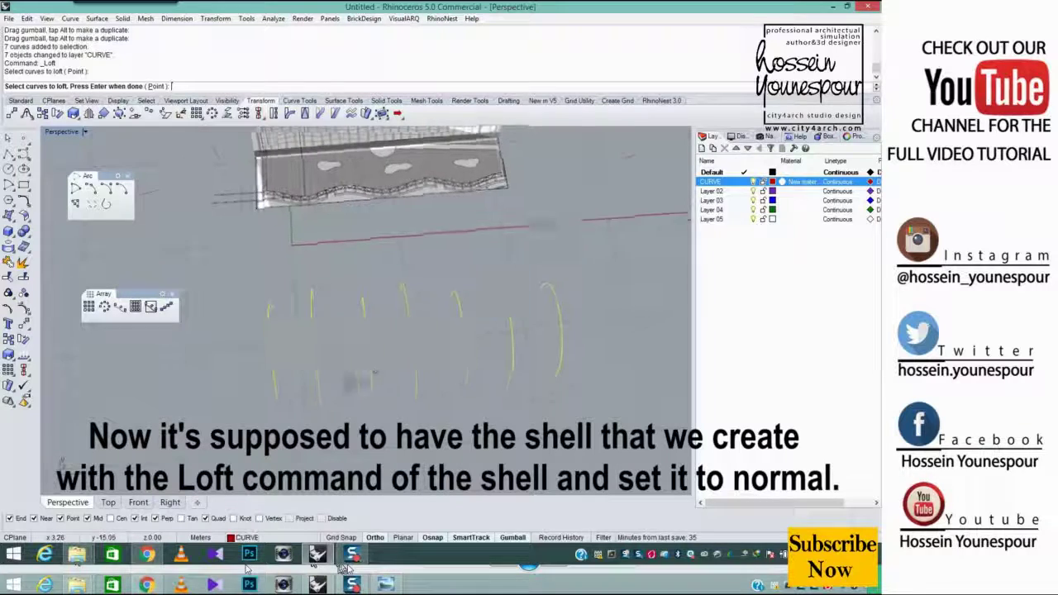
key("Return")
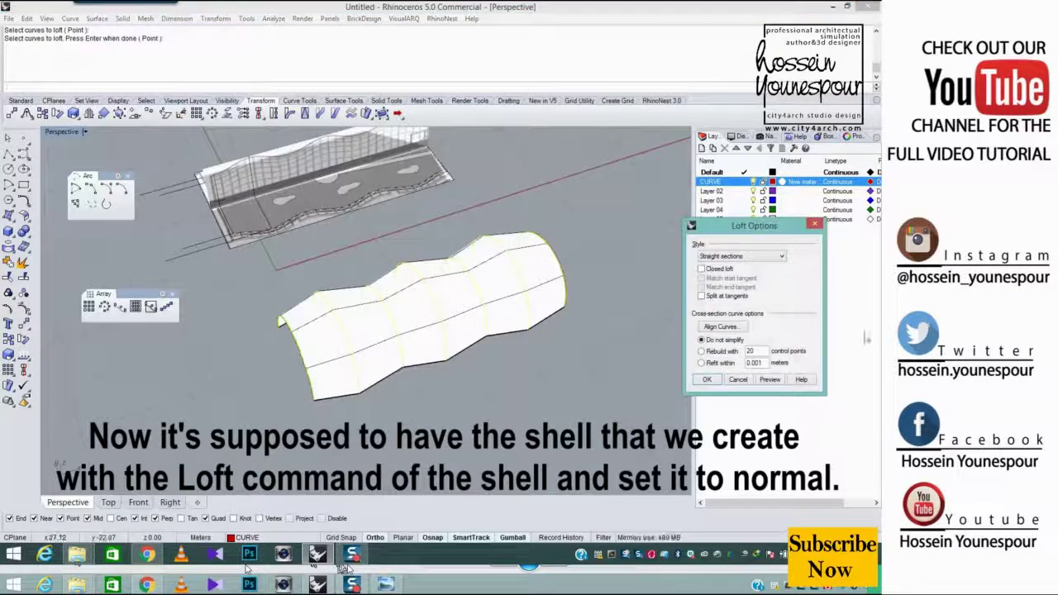
left_click(761, 257)
left_click(720, 266)
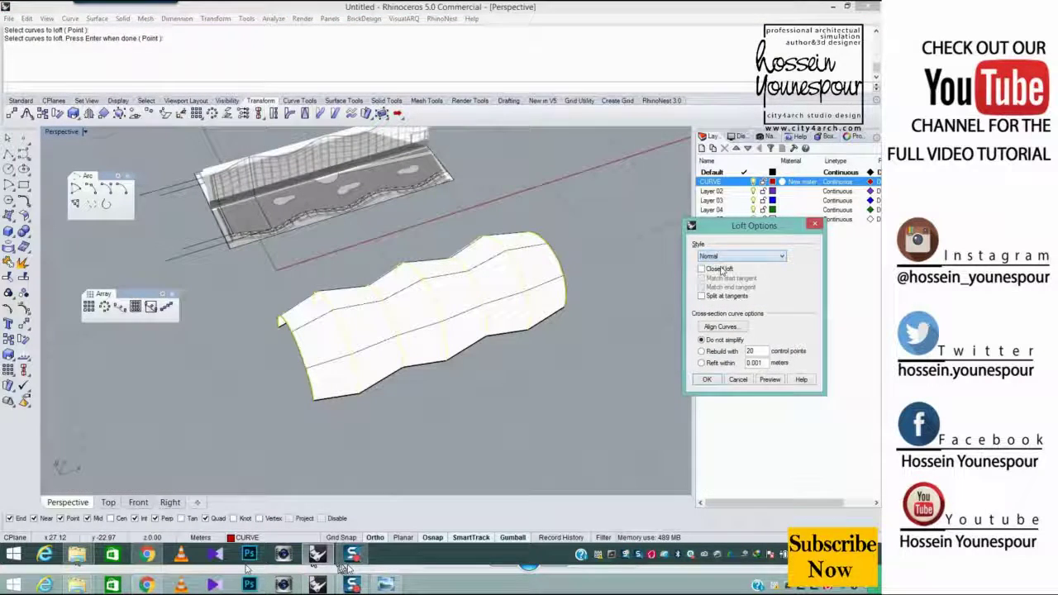
left_click(768, 381)
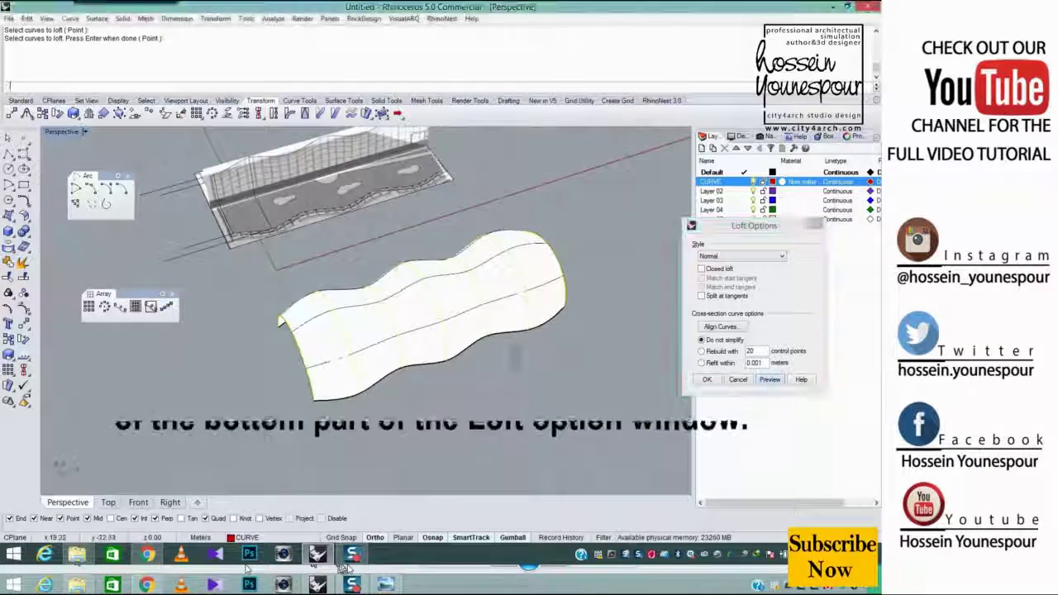
Examine the previewed shell's curvature and surface divisions from several angles with the Do not simplify option
right_click_drag(517, 360, 485, 234)
scroll(426, 246, "up", 5)
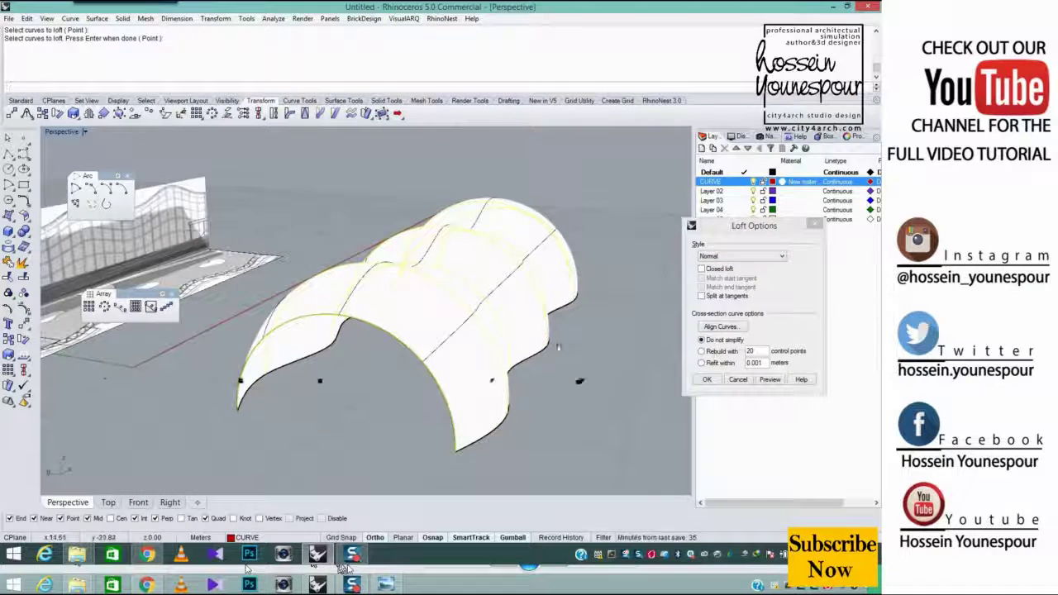
right_click_drag(559, 348, 496, 289)
scroll(497, 289, "down", 4)
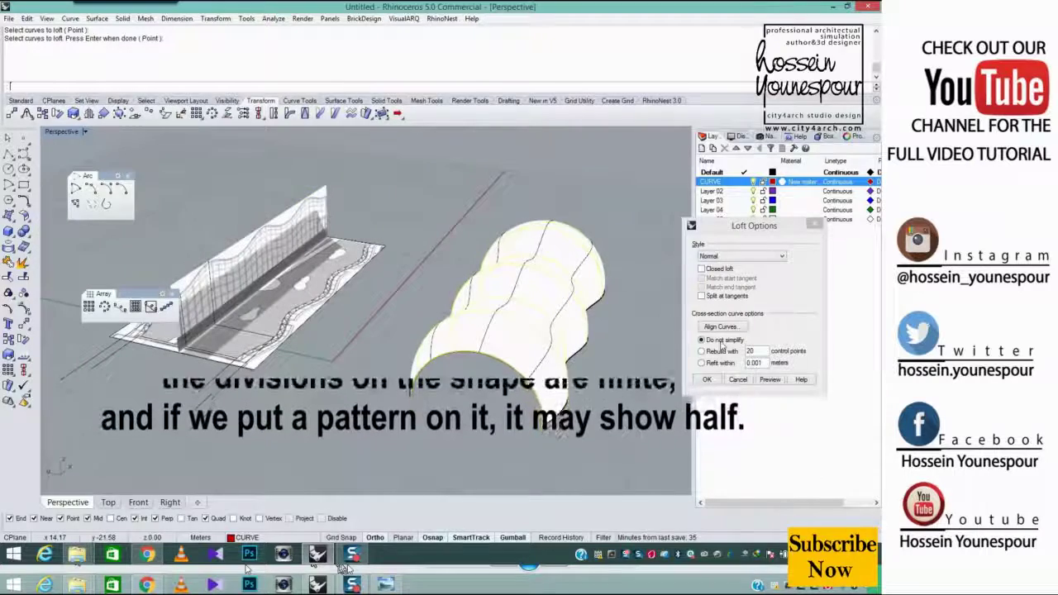
scroll(553, 350, "up", 2)
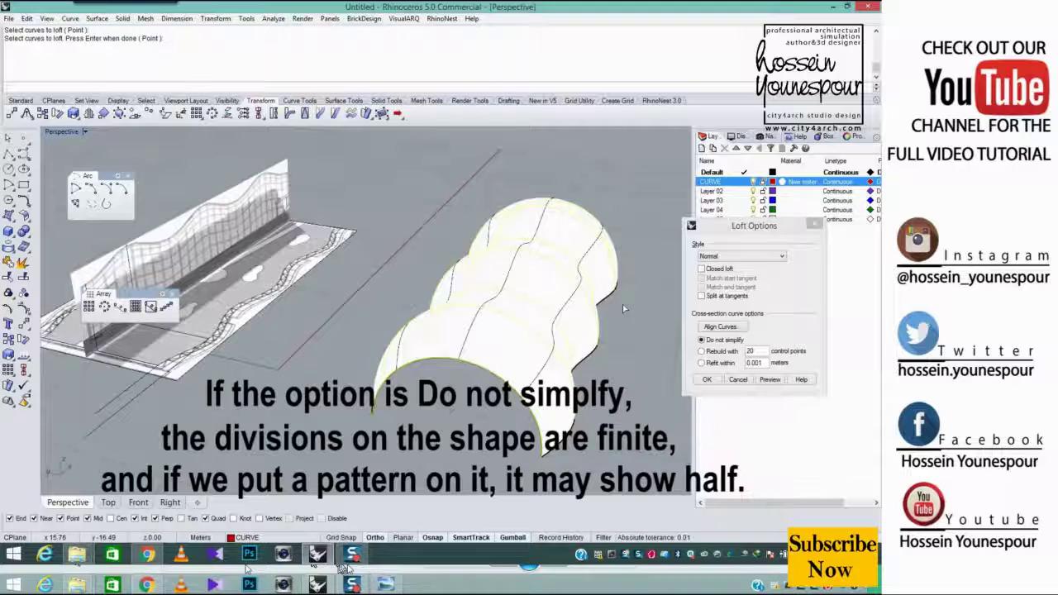
right_click_drag(623, 304, 562, 304)
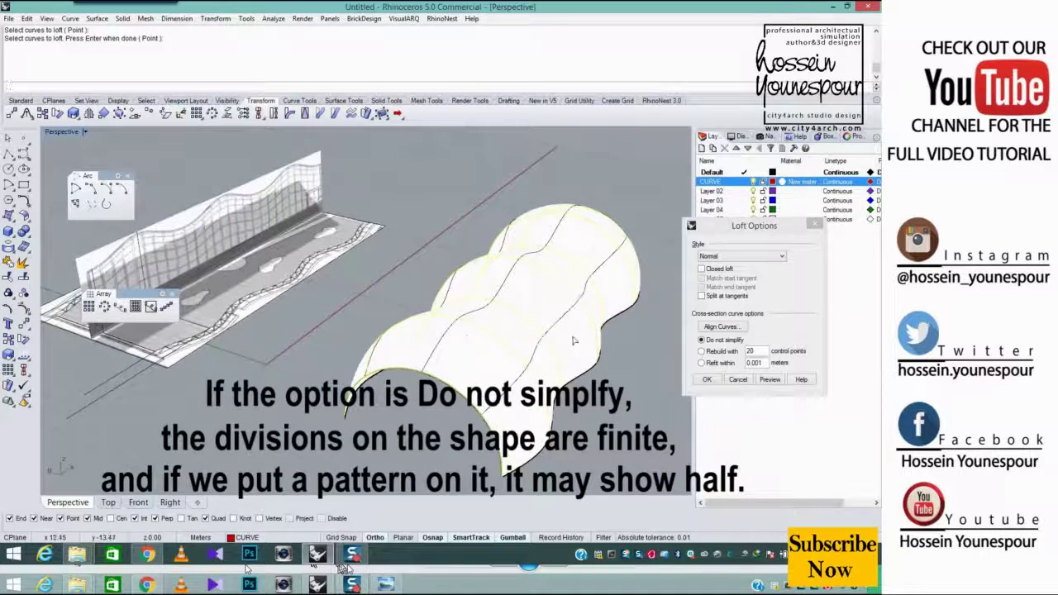
scroll(574, 361, "up", 5)
scroll(574, 369, "down", 5)
right_click_drag(534, 420, 541, 364)
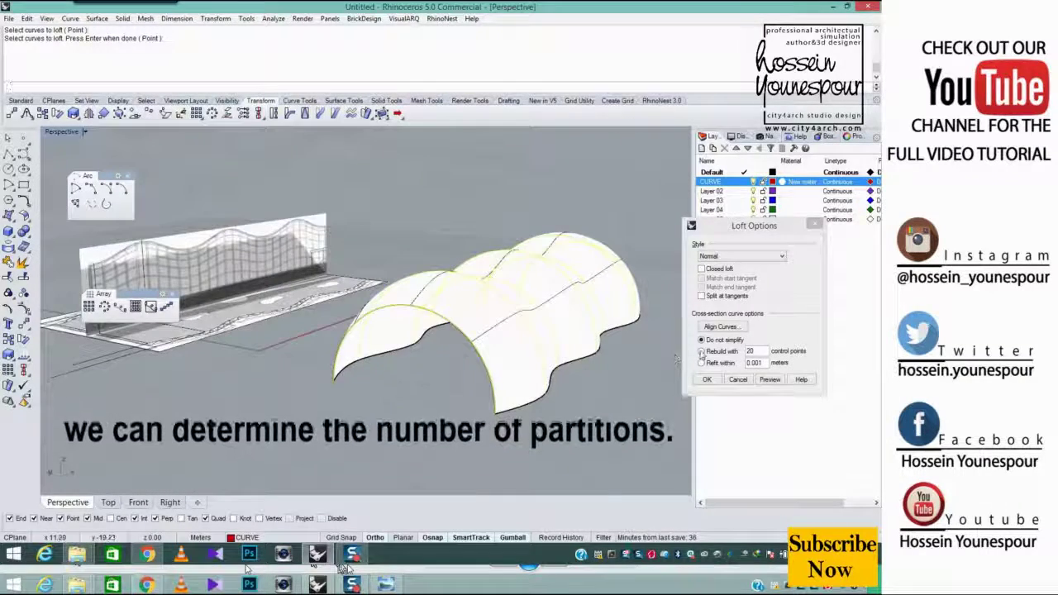
Switch the loft's cross-section option to Rebuild with 20 control points and preview the shell
left_click(702, 351)
left_click(770, 380)
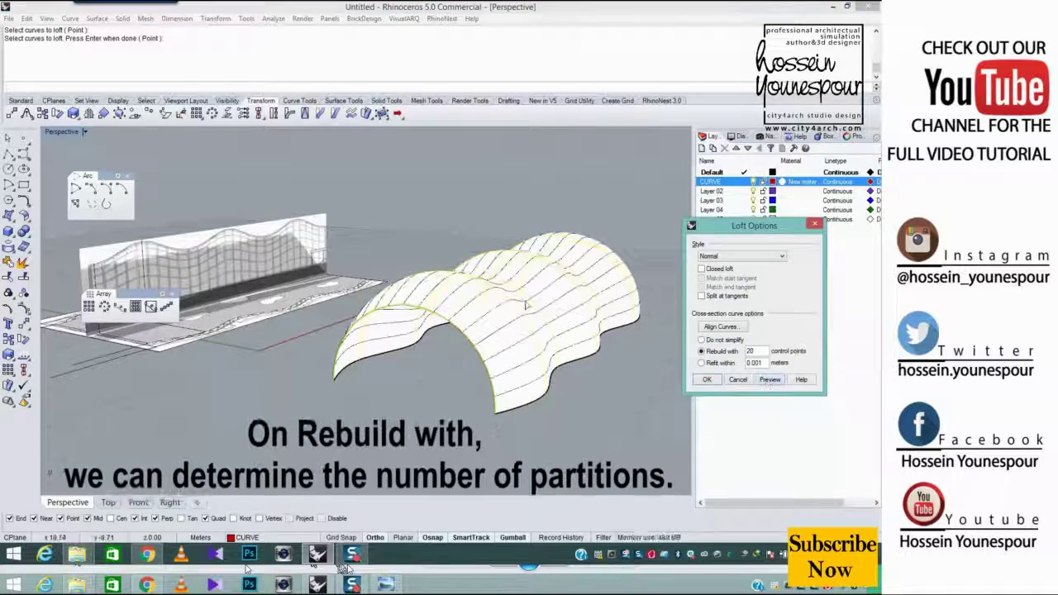
right_click_drag(526, 306, 552, 371)
Reduce the loft's rebuild setting to 10 control points and preview the shell again
left_click_drag(762, 351, 705, 347)
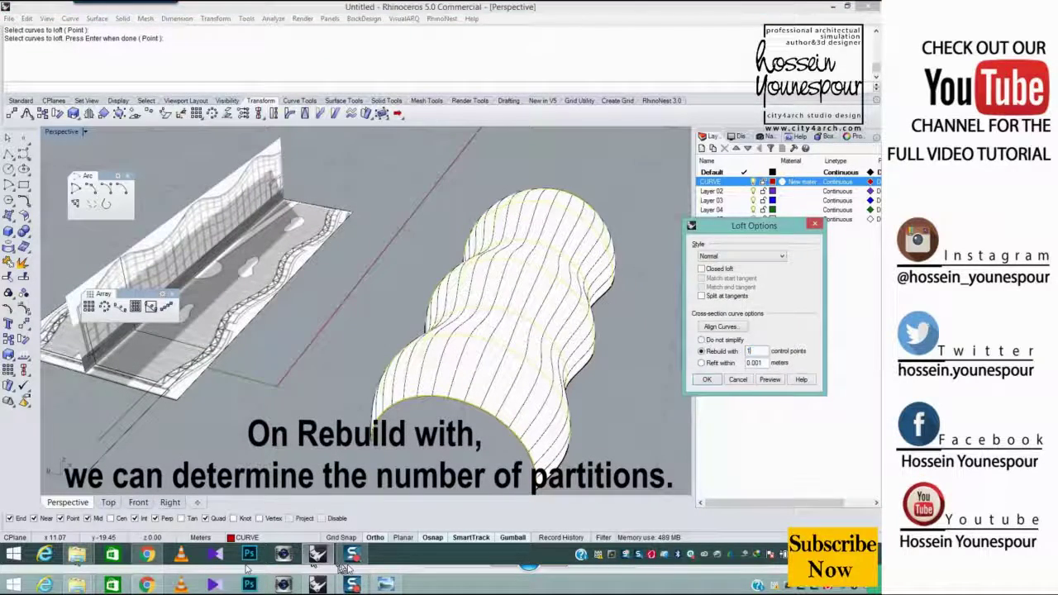
left_click(769, 379)
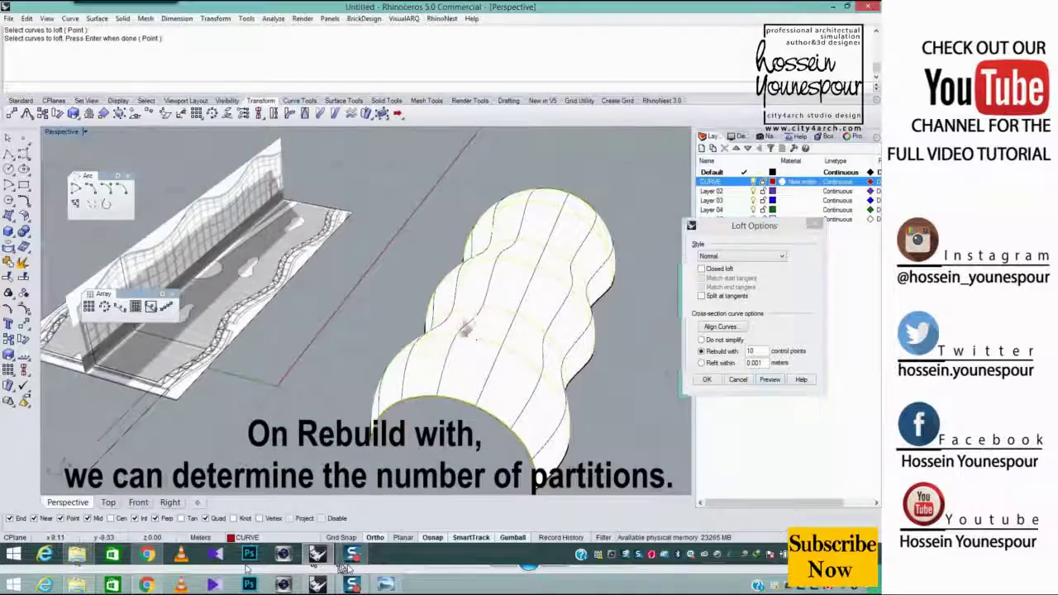
right_click_drag(472, 330, 508, 323)
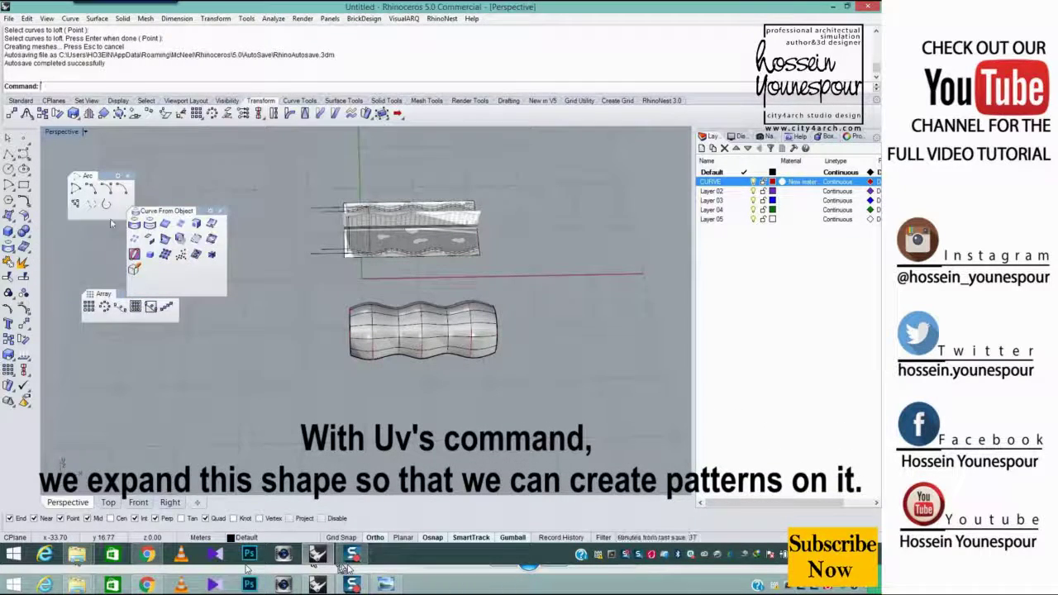
Create the UV curves of the lofted shell and move the resulting flat rectangle to the open area in front of the shell
left_click_drag(112, 223, 113, 203)
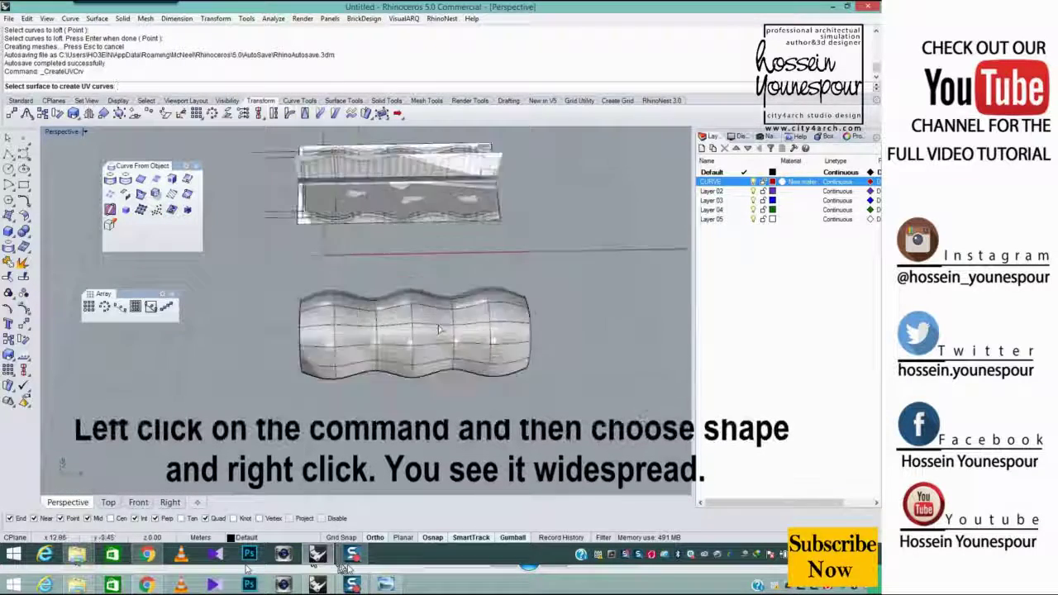
right_click(567, 281)
scroll(567, 281, "down", 4)
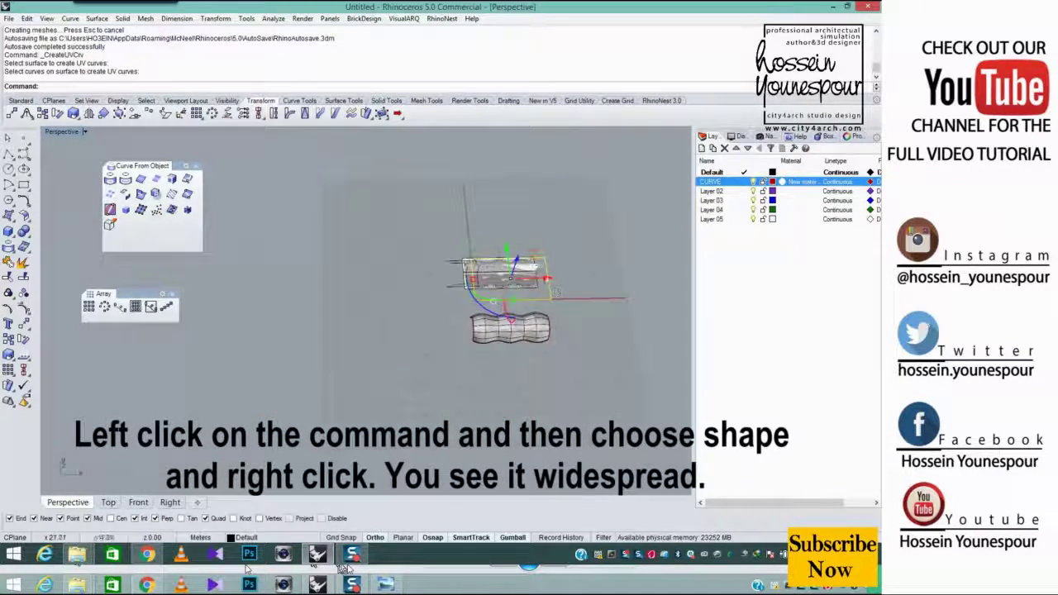
left_click_drag(514, 263, 553, 318)
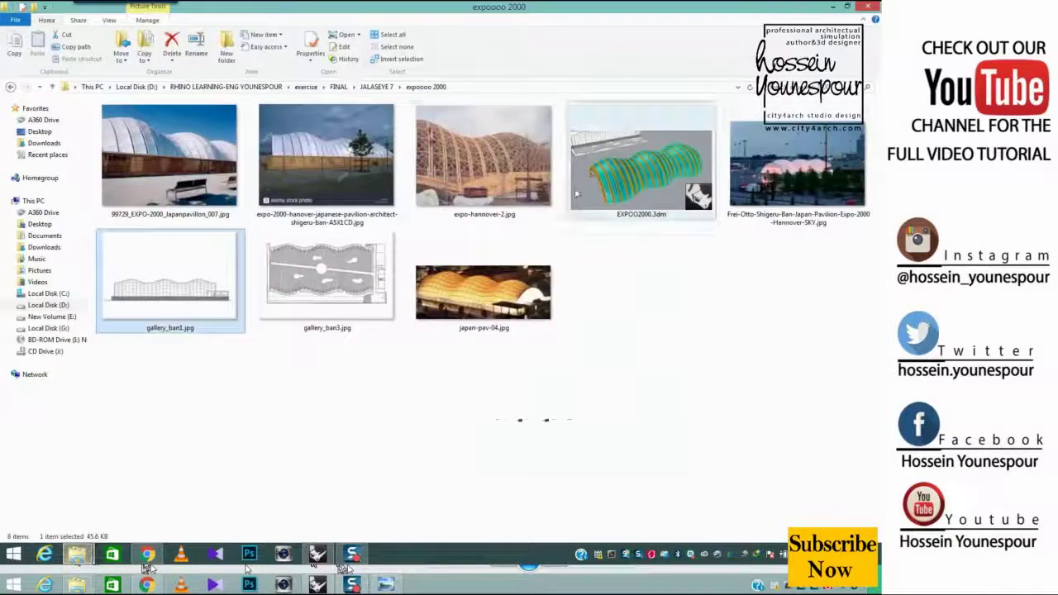
Open the reference photo expo-hannover-2.jpg from the file folder and examine the lattice pattern of the structure up close
left_click(506, 176)
double_click(505, 176)
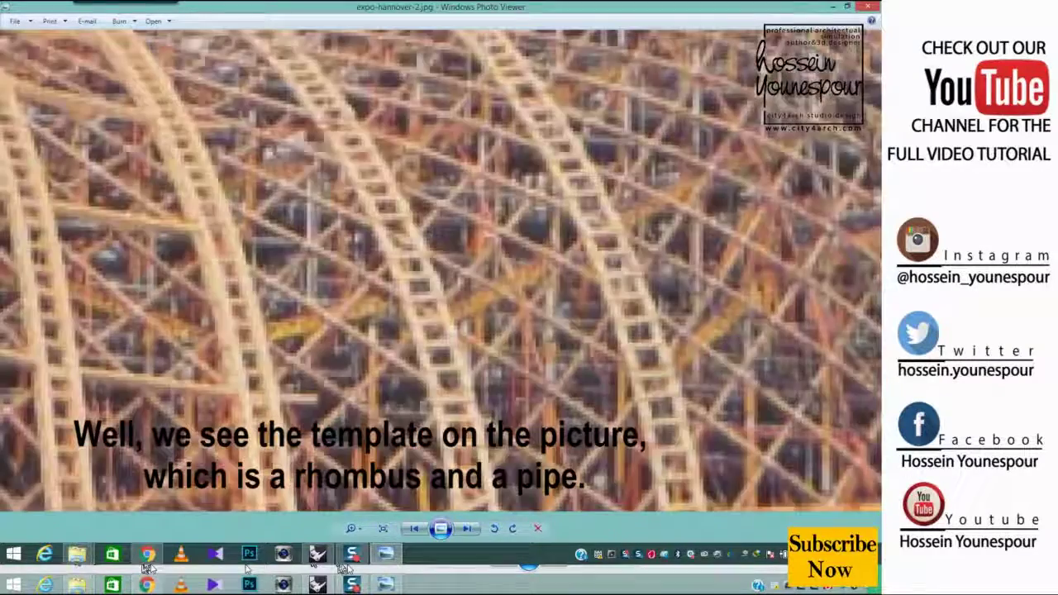
left_click(833, 8)
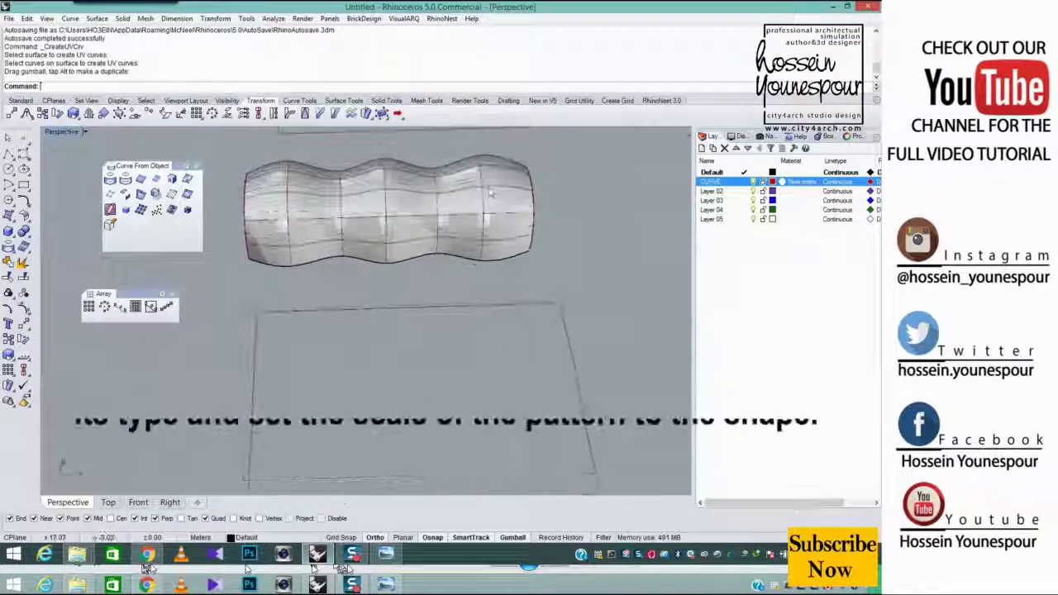
Hatch the flat UV rectangle with the Grid60 pattern at a pattern scale of 2
left_click(509, 102)
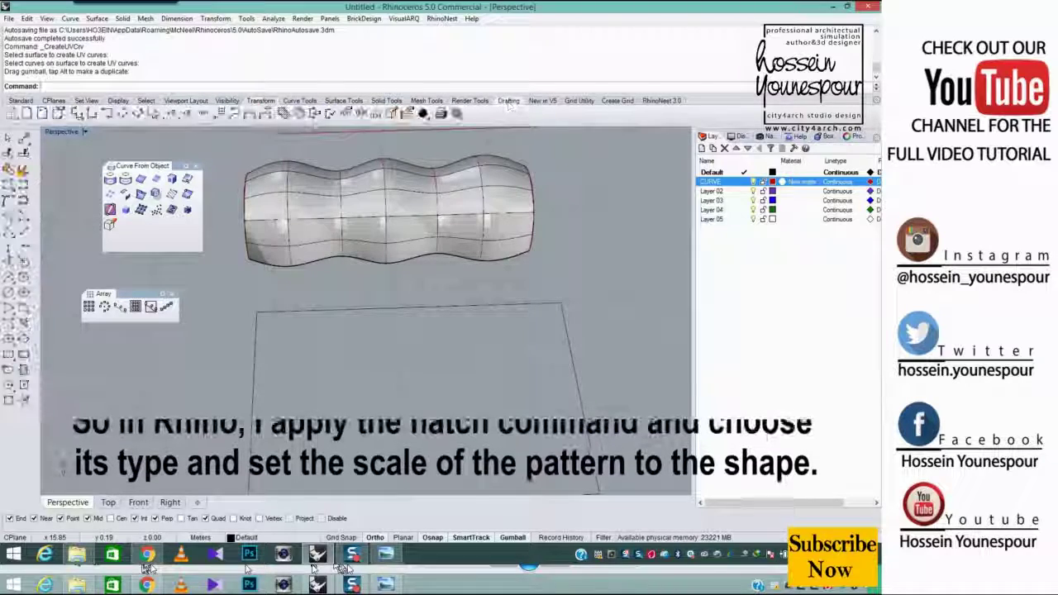
left_click(266, 113)
left_click(392, 309)
key("Return")
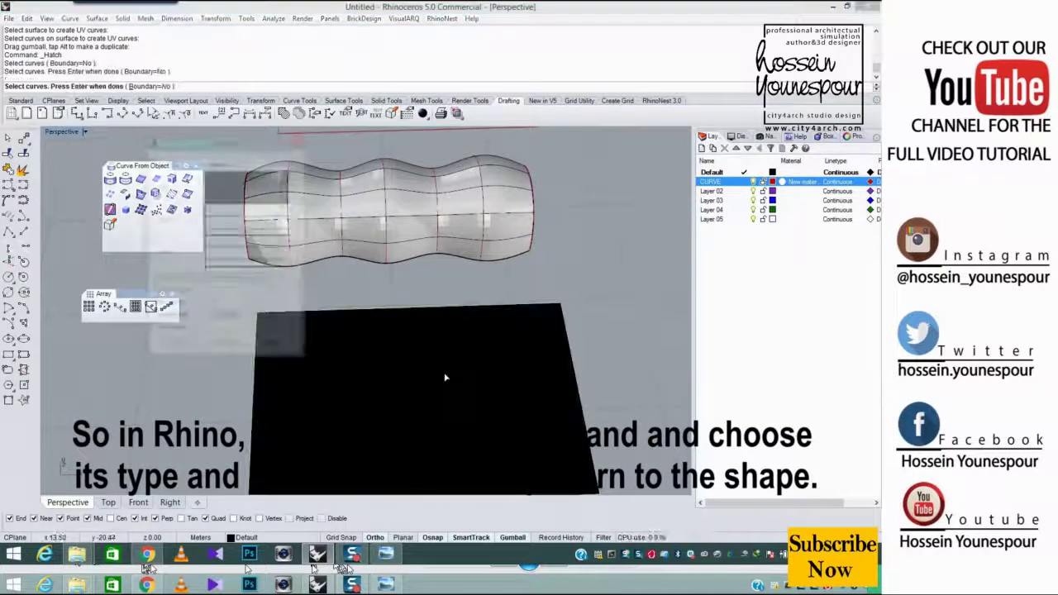
left_click_drag(300, 198, 300, 251)
left_click(266, 222)
left_click_drag(209, 307, 248, 315)
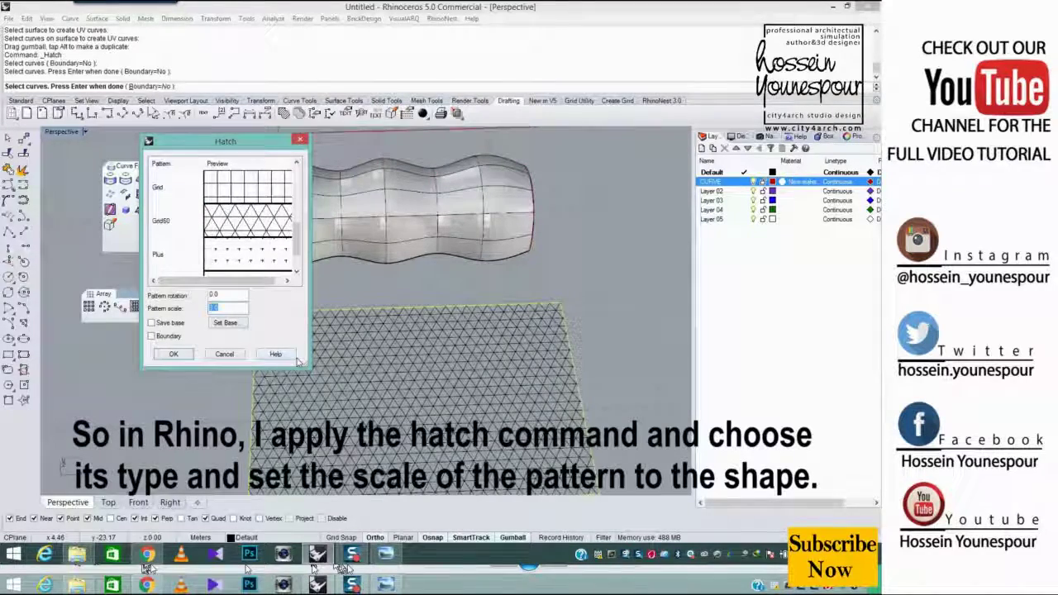
type("2")
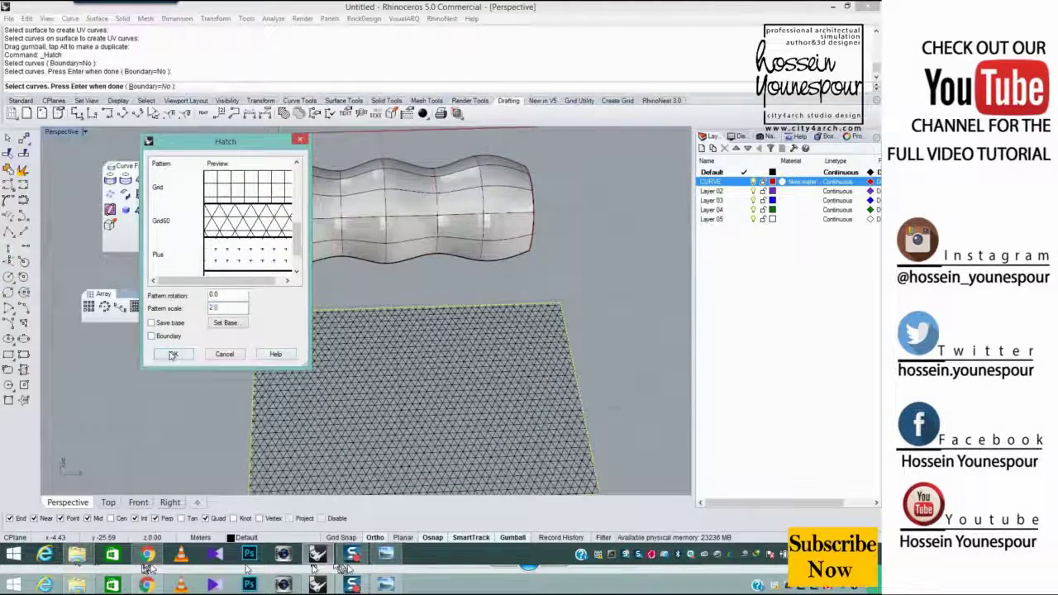
left_click(172, 355)
Explode the rectangle's hatch into separate lines
scroll(472, 339, "down", 5)
right_click_drag(506, 347, 485, 337)
scroll(485, 336, "up", 7)
left_click(485, 335)
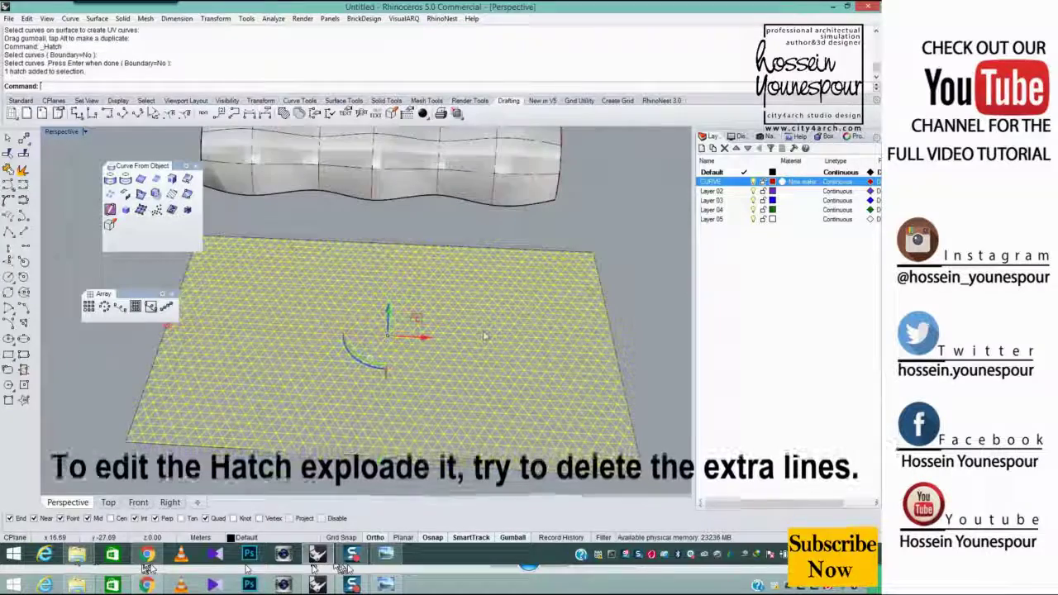
left_click(23, 170)
scroll(546, 312, "up", 4)
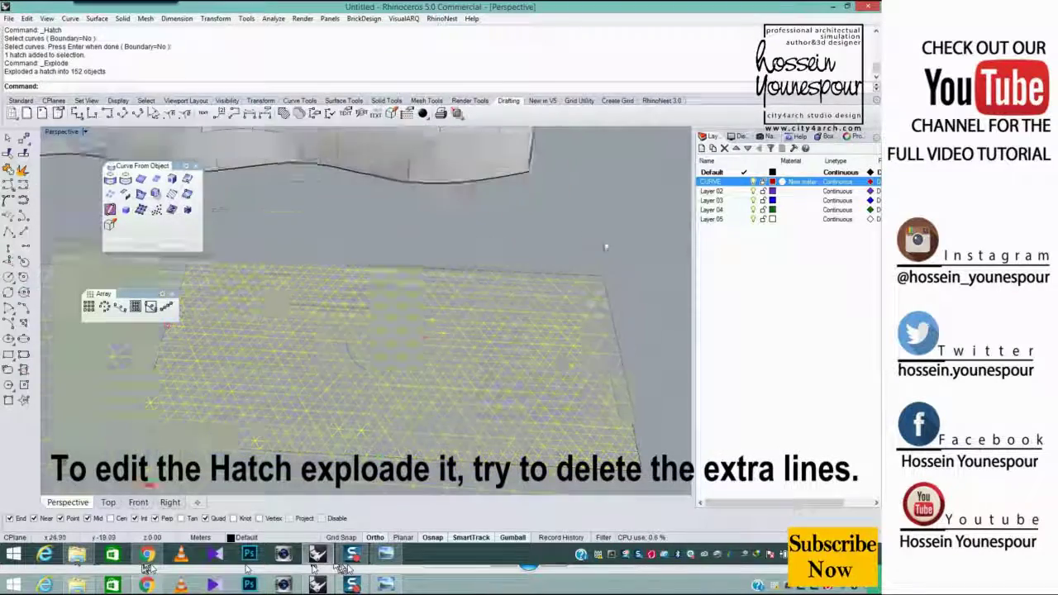
Delete the exploded hatch's lengthwise lines one by one so that only the diagonal lines of the rhombus grid remain
left_click(546, 311)
key("Delete")
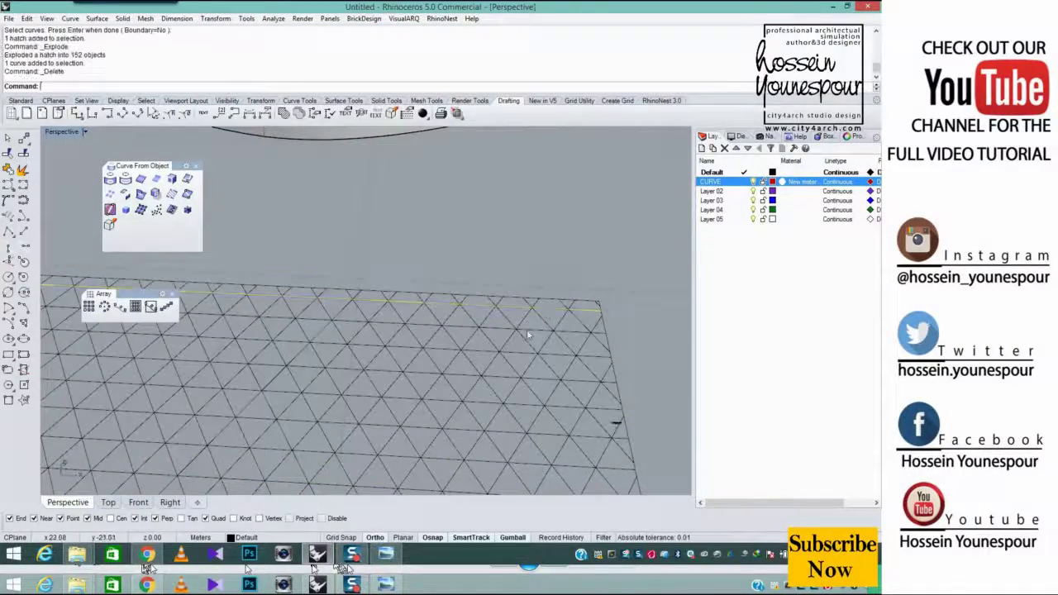
left_click(526, 329)
key("Delete")
left_click(513, 354)
key("Delete")
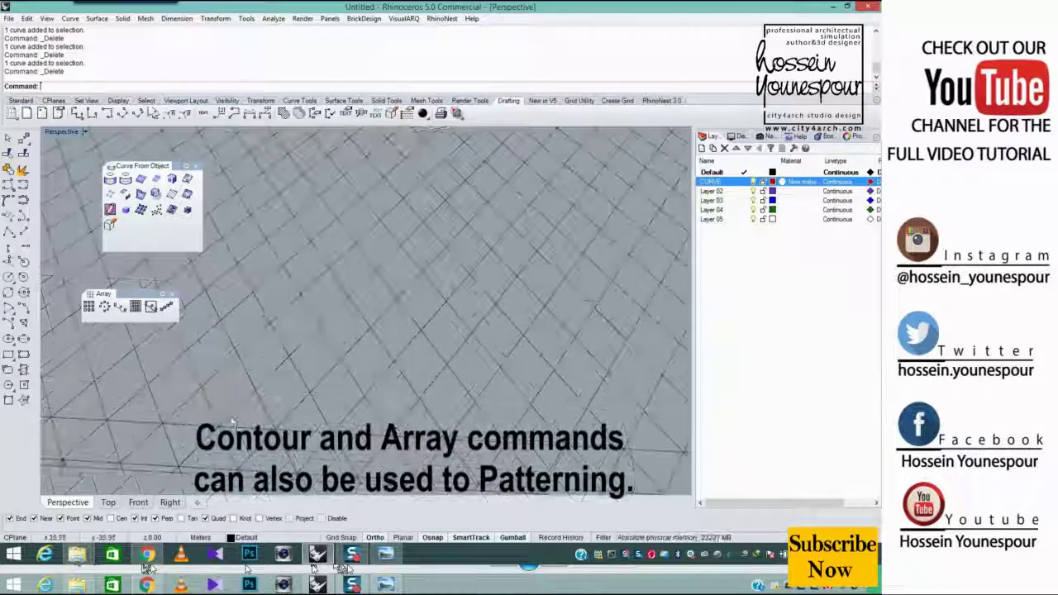
left_click(226, 471)
key("Delete")
scroll(519, 256, "down", 10)
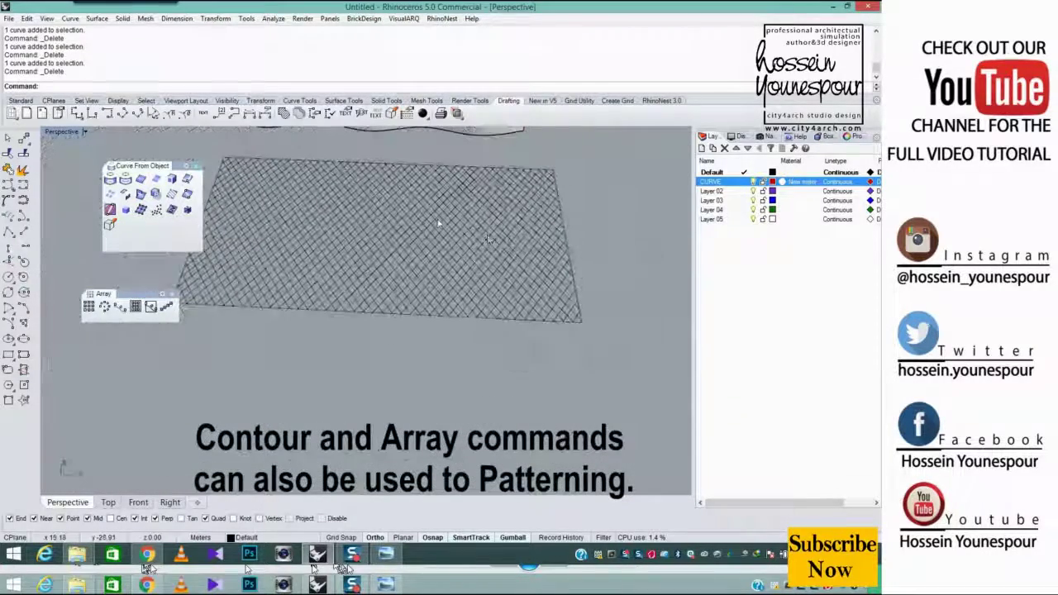
left_click(472, 195)
right_click_drag(473, 195, 478, 203)
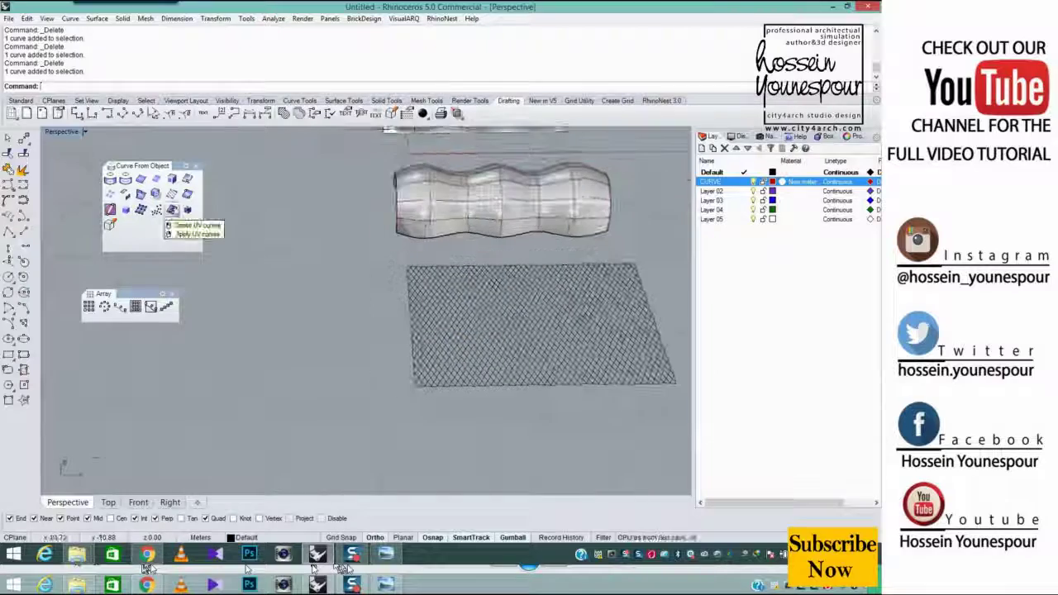
Apply the flat rhombus grid and its rectangle outline onto the shell surface as UV curves
left_click(171, 210)
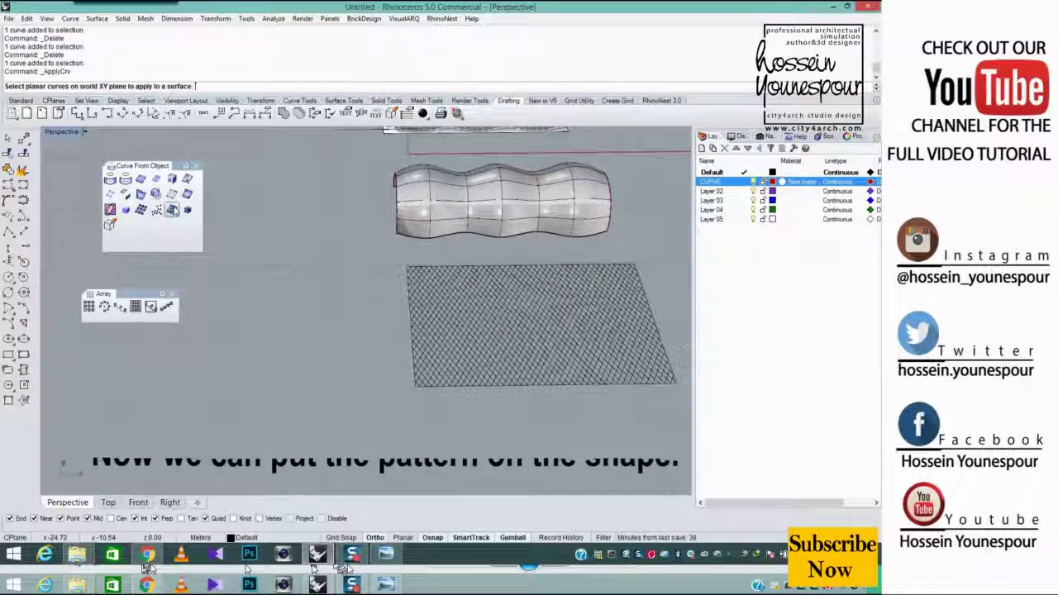
left_click_drag(372, 253, 689, 434)
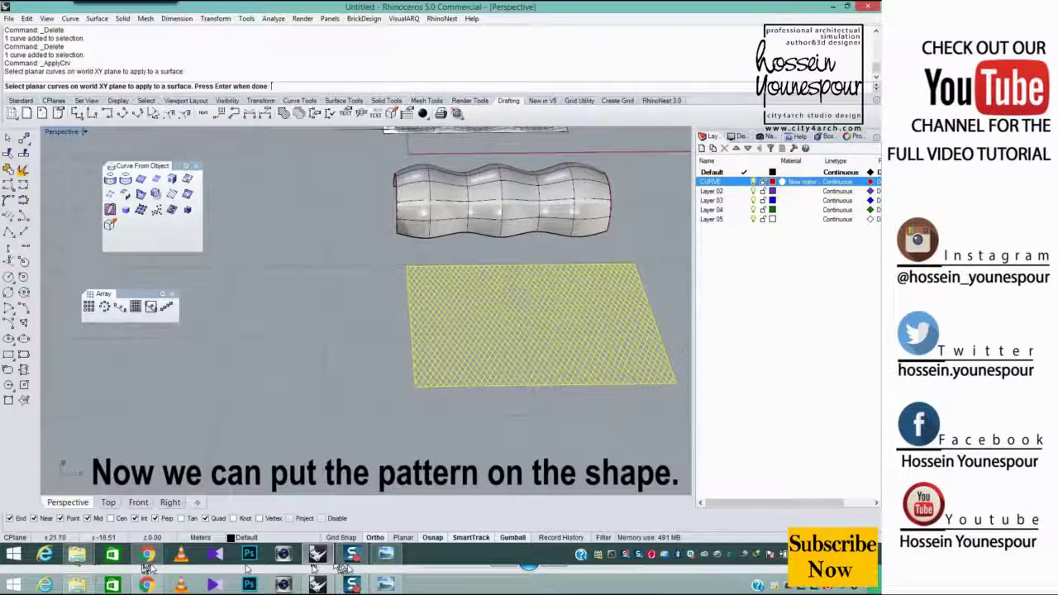
right_click(641, 233)
left_click(567, 206)
scroll(563, 195, "up", 10)
right_click_drag(562, 195, 480, 278)
scroll(378, 287, "down", 6)
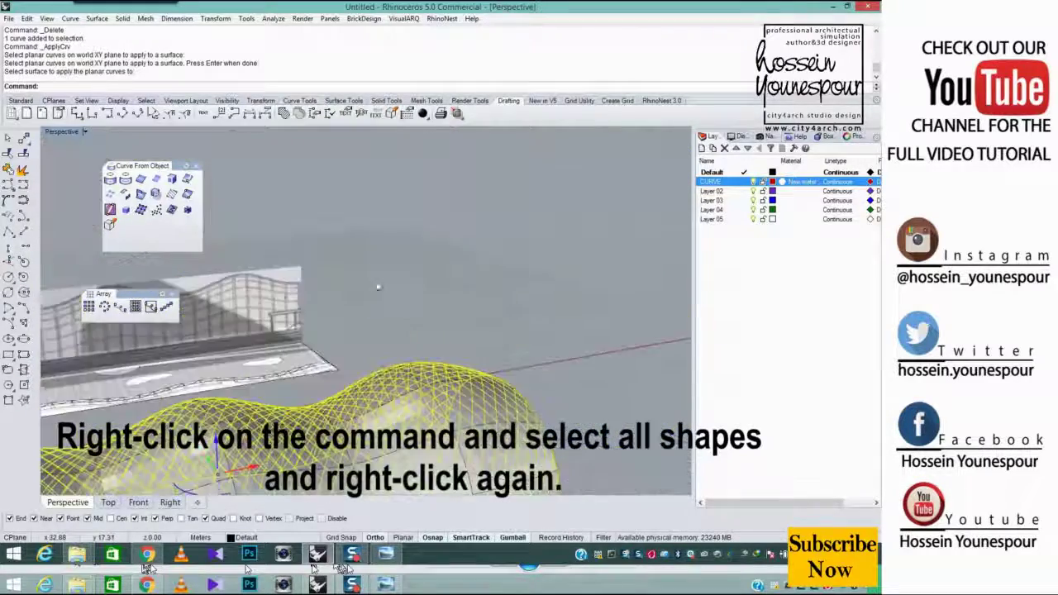
right_click_drag(377, 286, 537, 319)
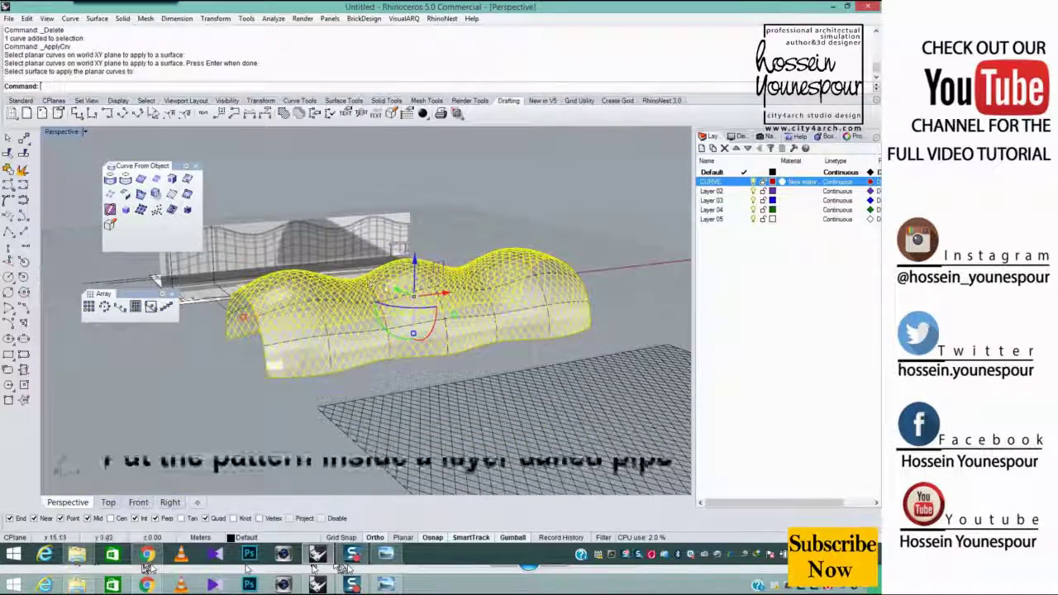
Rename Layer 02 as pipe and move the curves applied on the shell to that layer
left_click(721, 191)
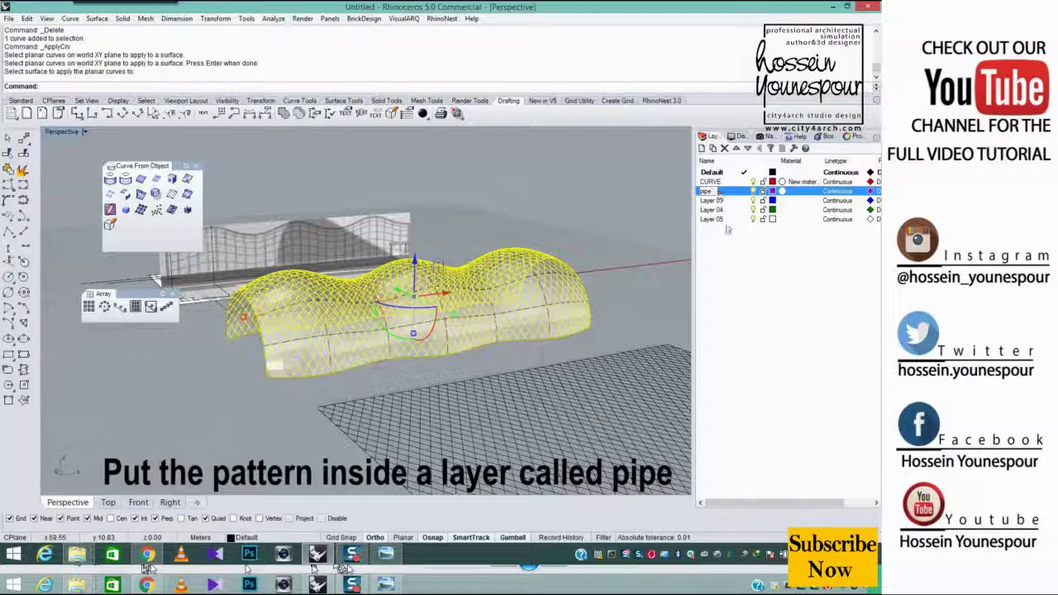
right_click(716, 191)
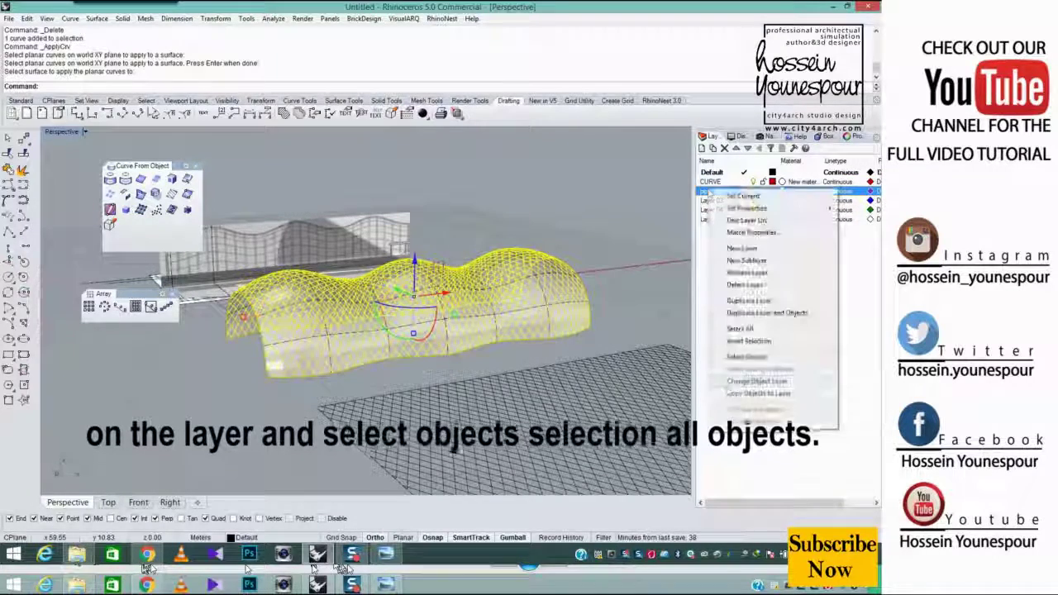
left_click(723, 384)
mouse_move(596, 194)
right_mouse_down()
mouse_move(521, 272)
mouse_move(635, 212)
right_mouse_up()
left_click(595, 217)
scroll(521, 272, "up", 6)
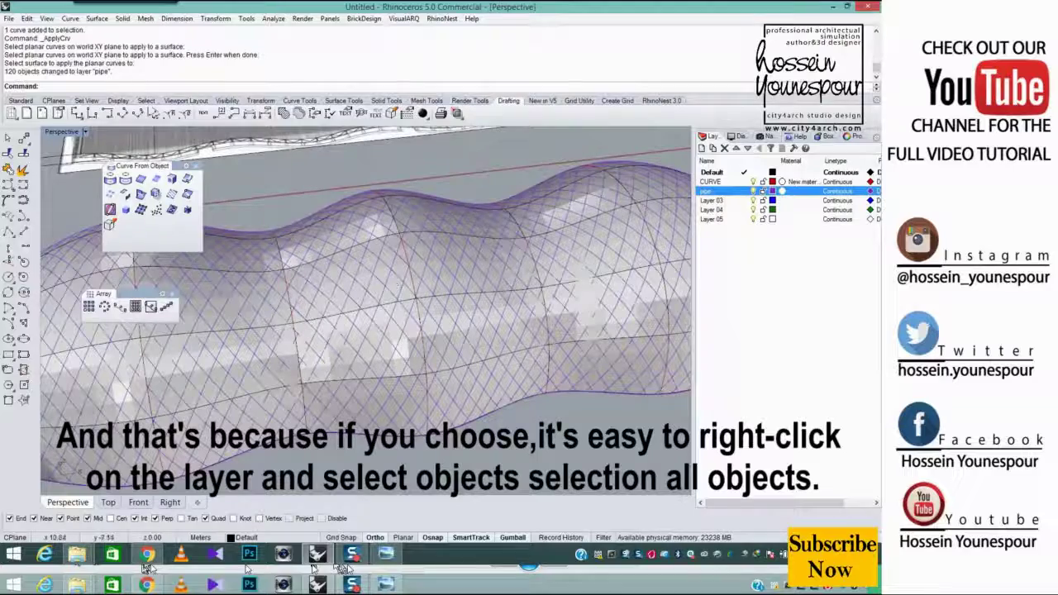
Select all curves on the pipe layer and turn them into pipes with a radius of .02
right_click(711, 190)
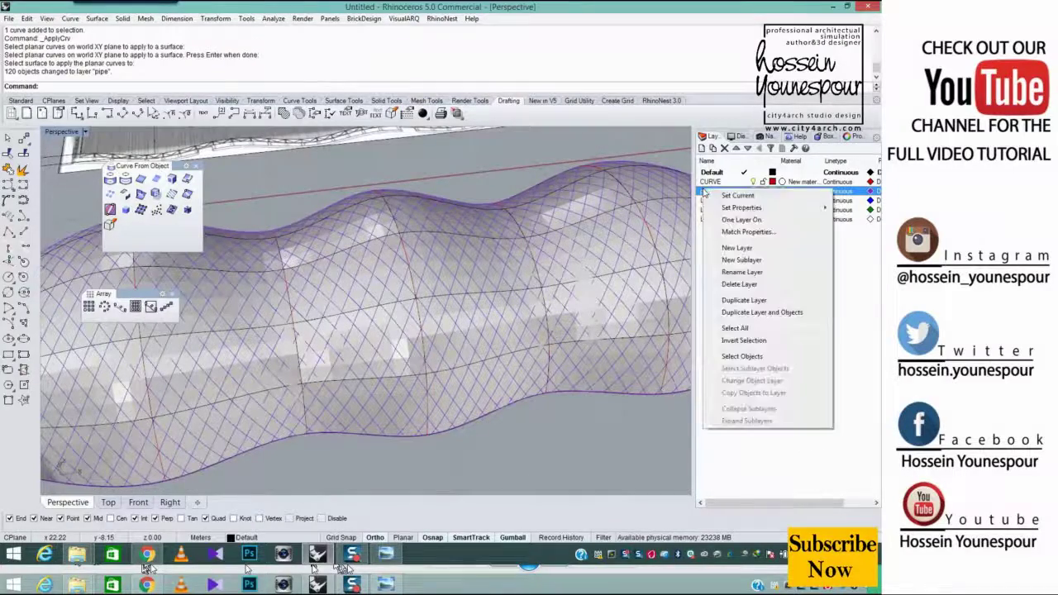
left_click(730, 356)
right_click_drag(591, 253, 451, 374)
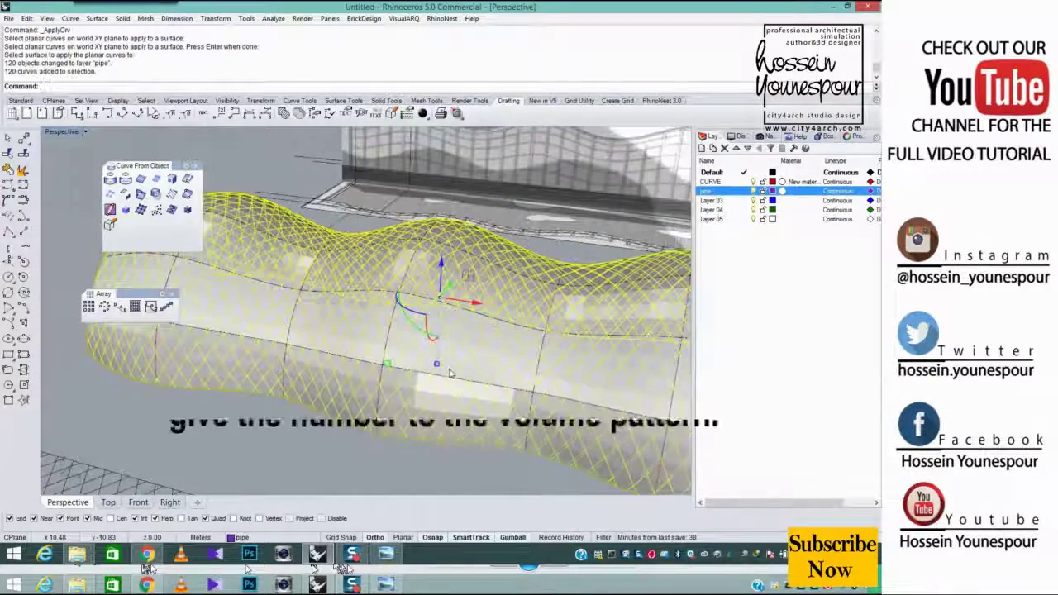
key("Return")
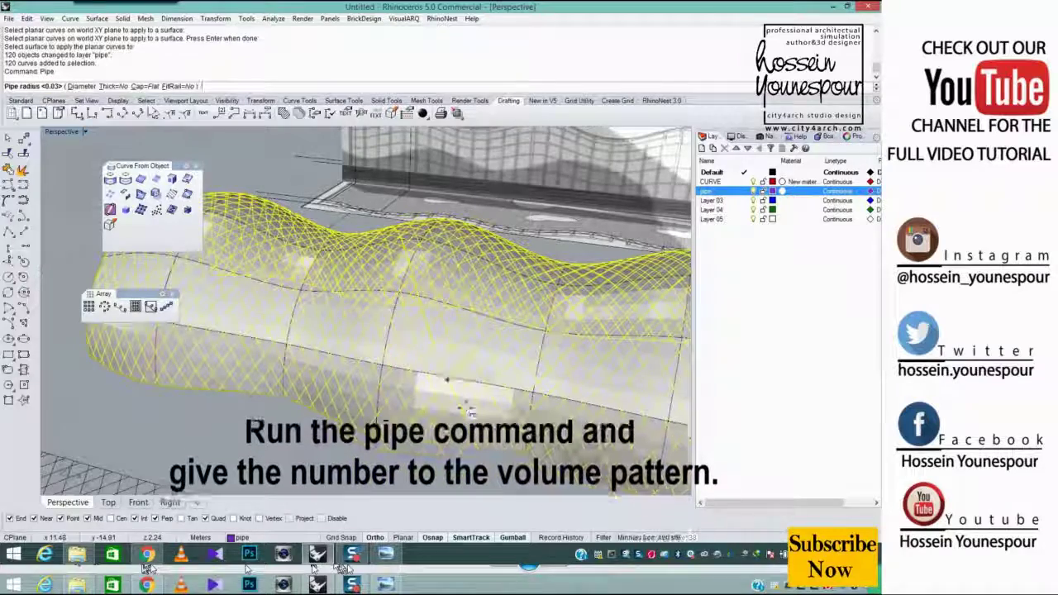
type(".02")
key("Return")
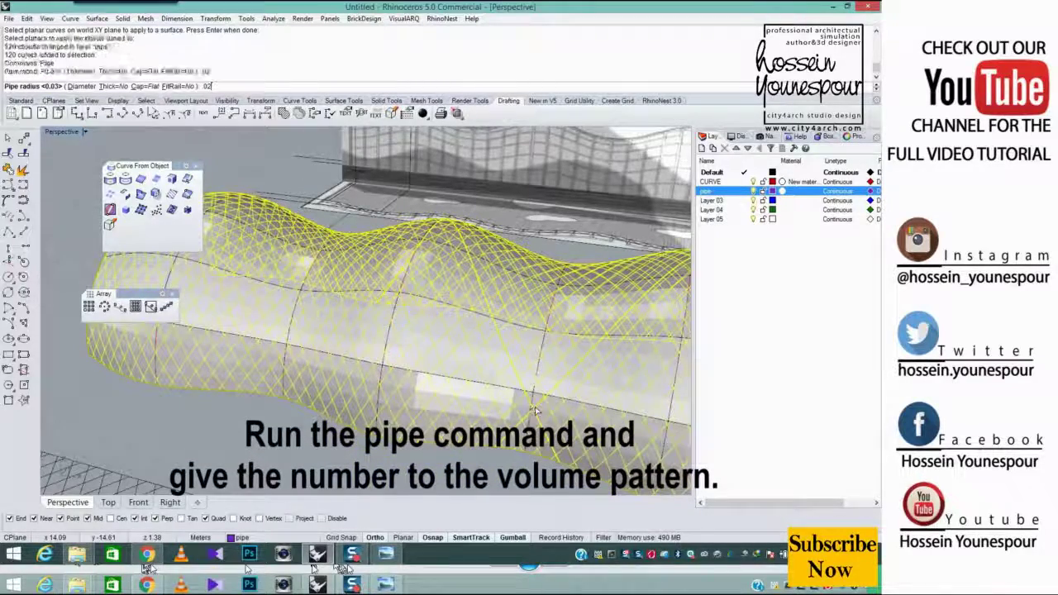
right_click_drag(533, 411, 453, 360)
scroll(462, 415, "up", 6)
key("Escape")
scroll(445, 383, "up", 3)
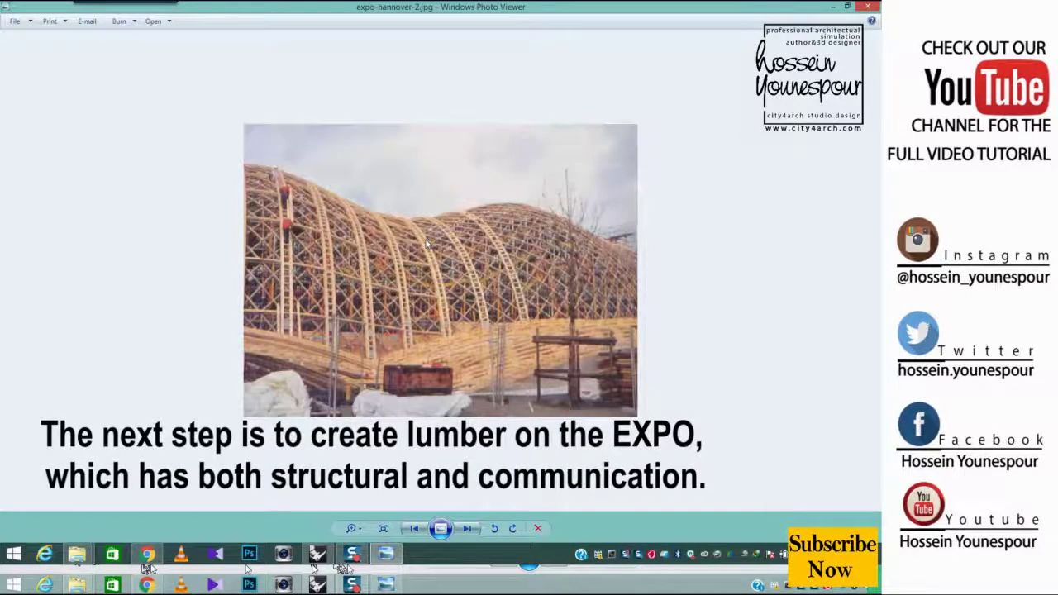
Examine the ladder-like timber ribs in the reference photo expo-hannover-2.jpg
scroll(460, 320, "up", 5)
scroll(461, 320, "down", 4)
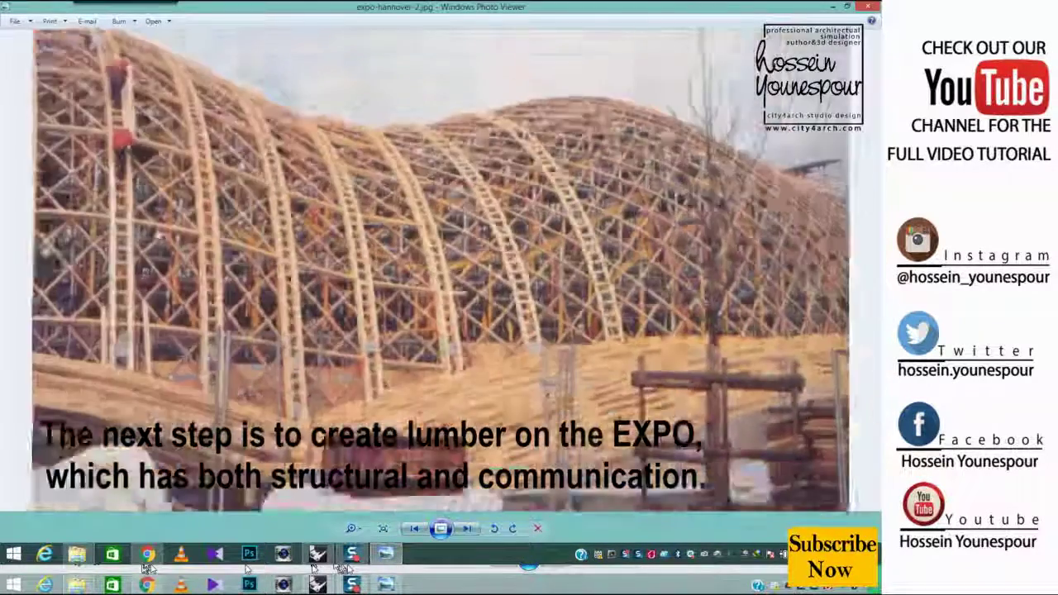
scroll(174, 139, "up", 4)
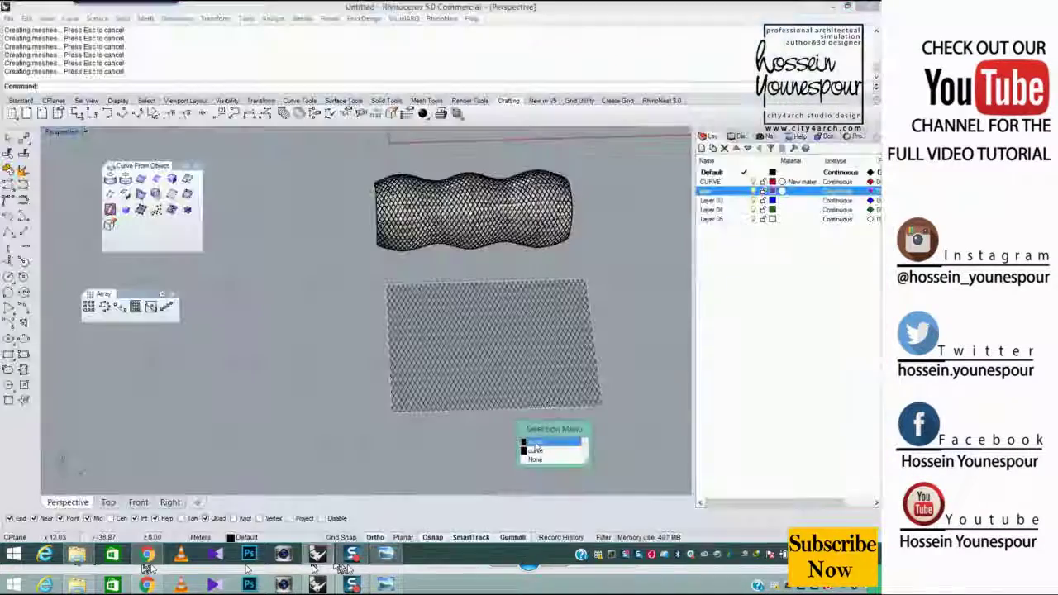
Move the rectangle outline clear of the flat grid and delete all the grid lines
left_click(546, 444)
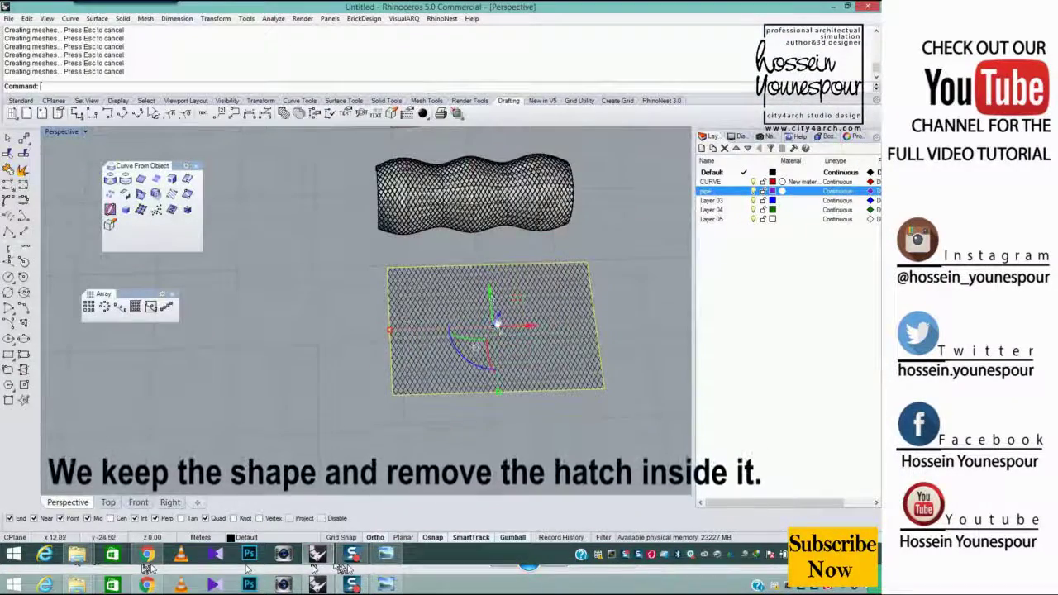
right_click_drag(498, 324, 496, 282, "shift")
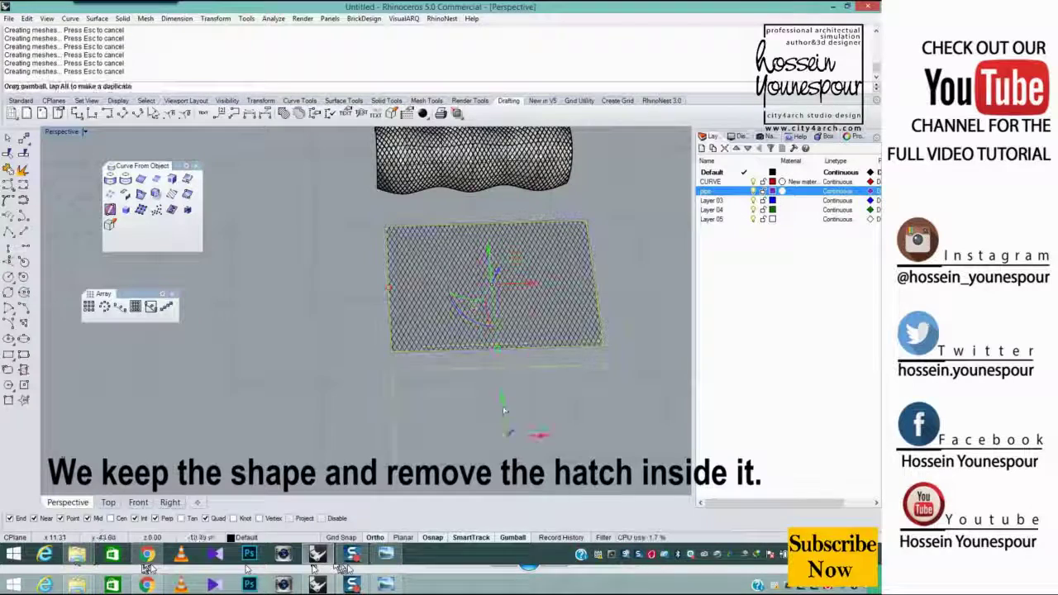
left_click(394, 334)
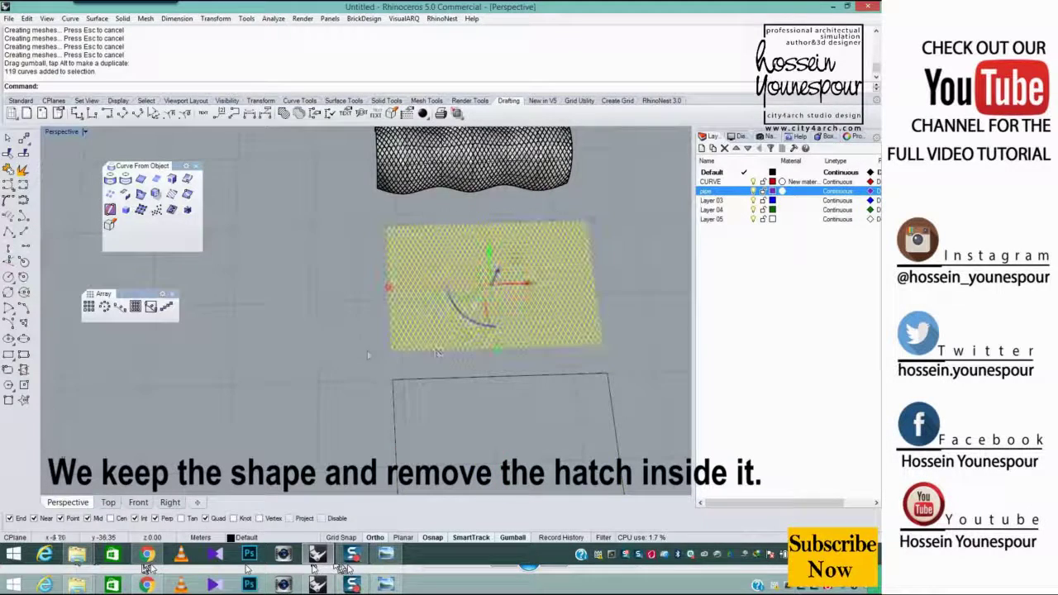
key("Delete")
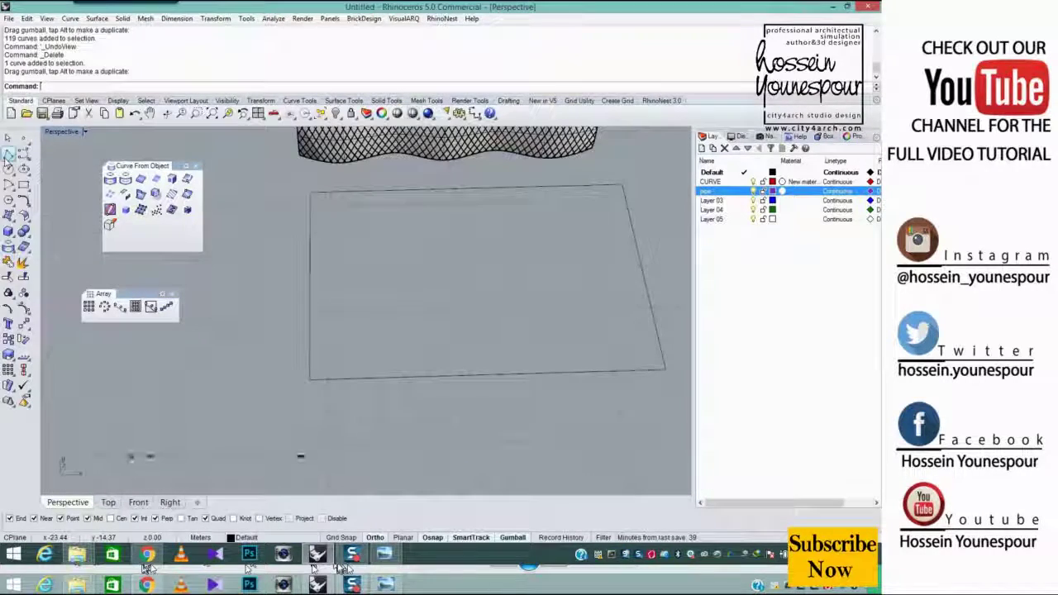
Draw a polyline along the rectangle's near long edge from corner to corner and select it
left_click(9, 155)
left_click(311, 379)
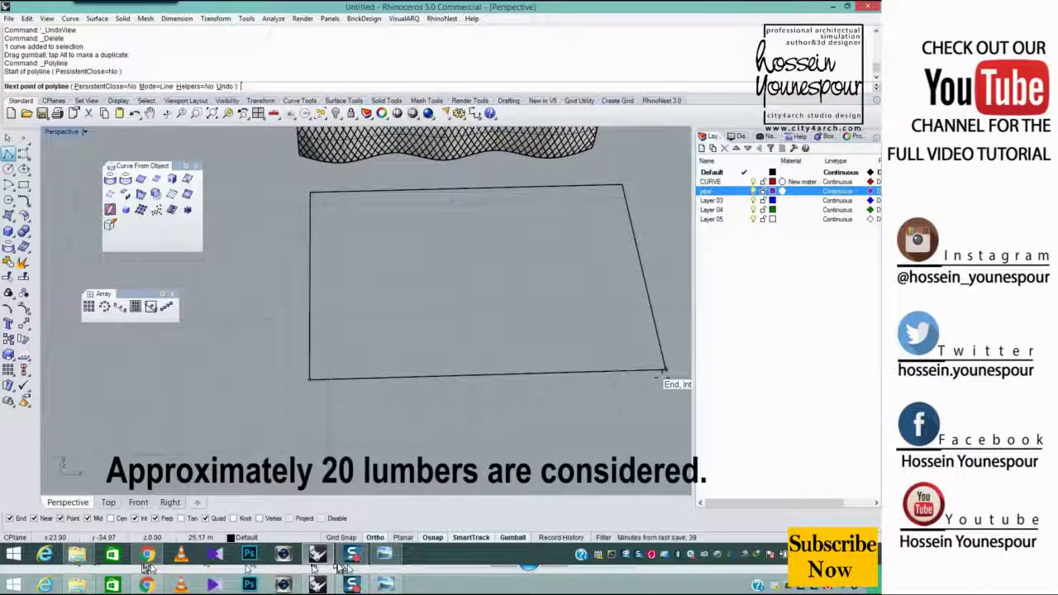
left_click(664, 371)
left_click(587, 376)
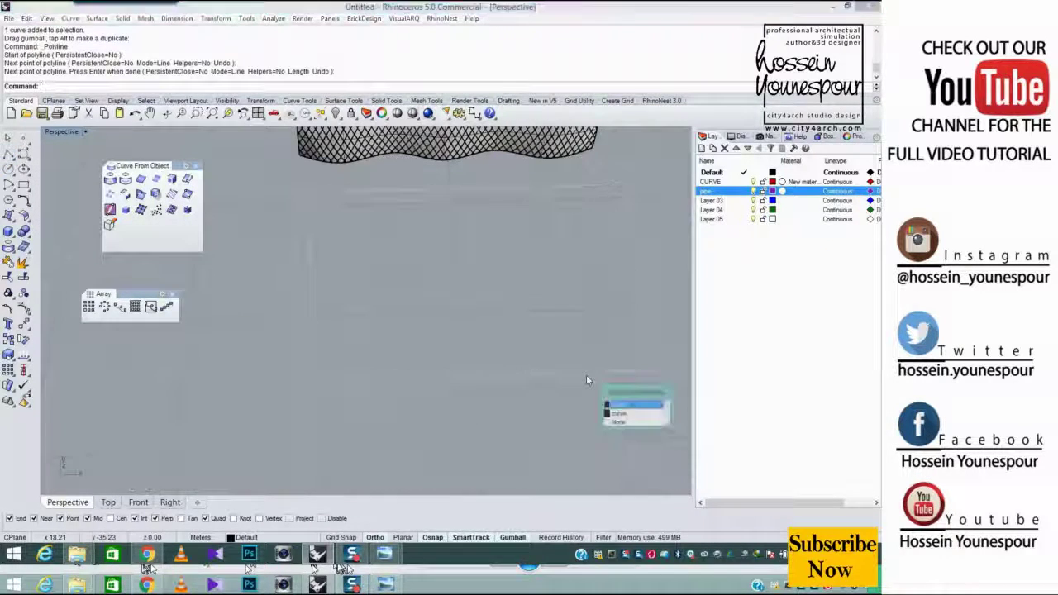
Divide the line along the rectangle's near long edge into 20 segments
left_click(645, 414)
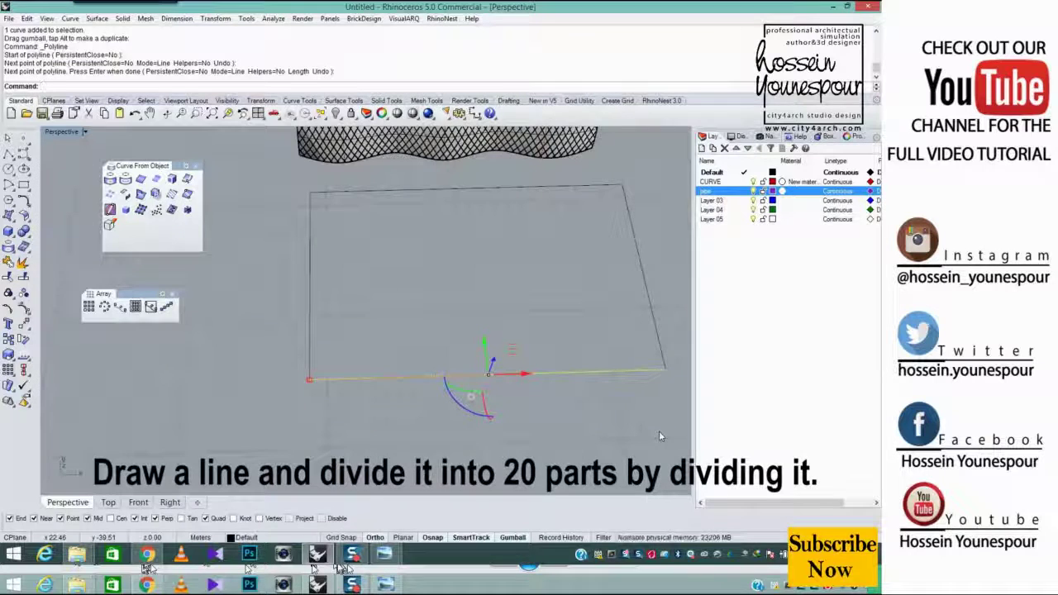
type("Di")
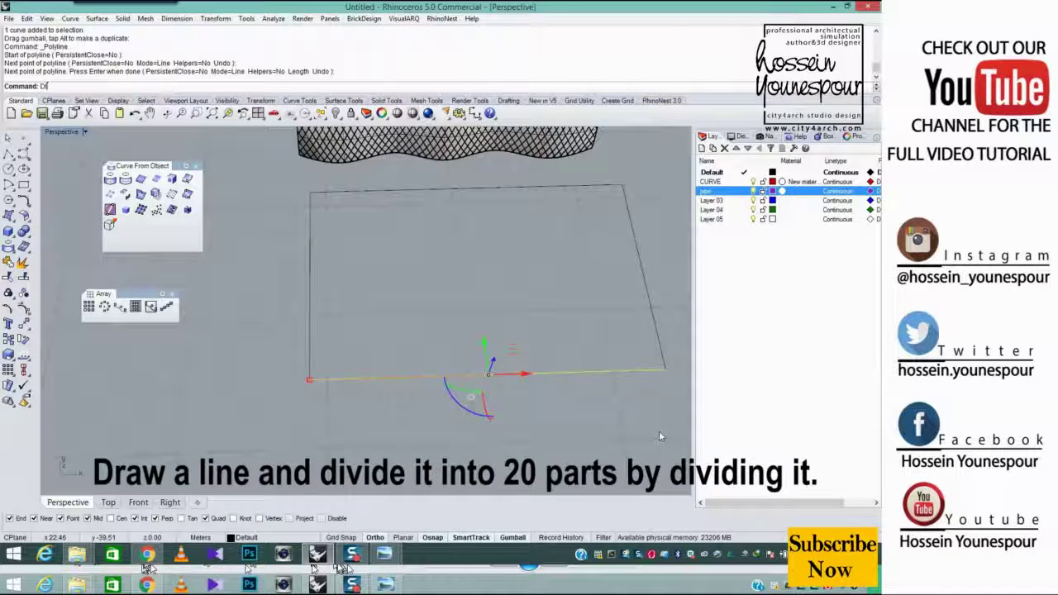
type("vide")
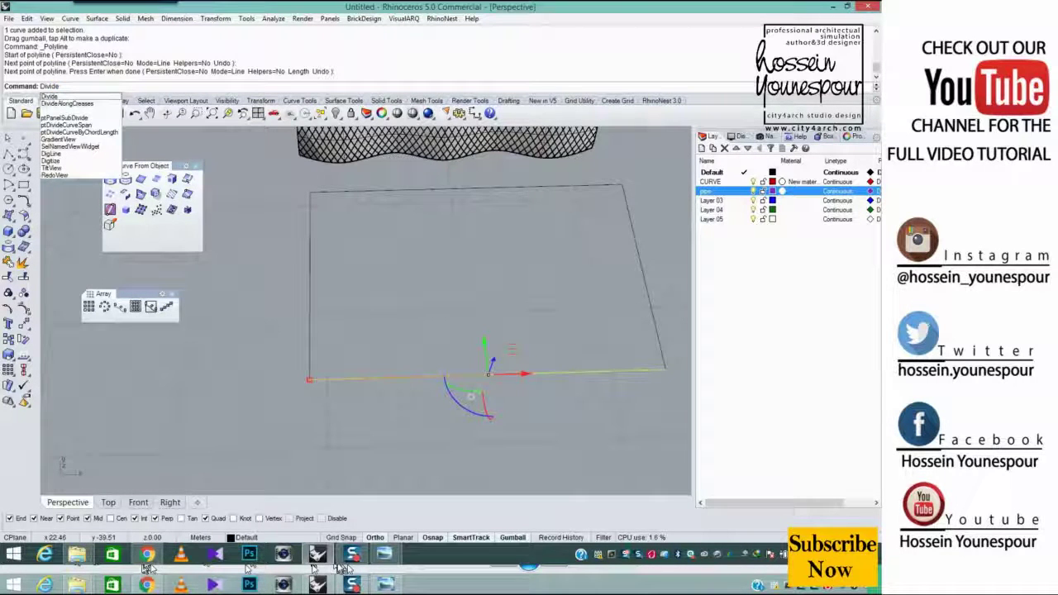
key("Return")
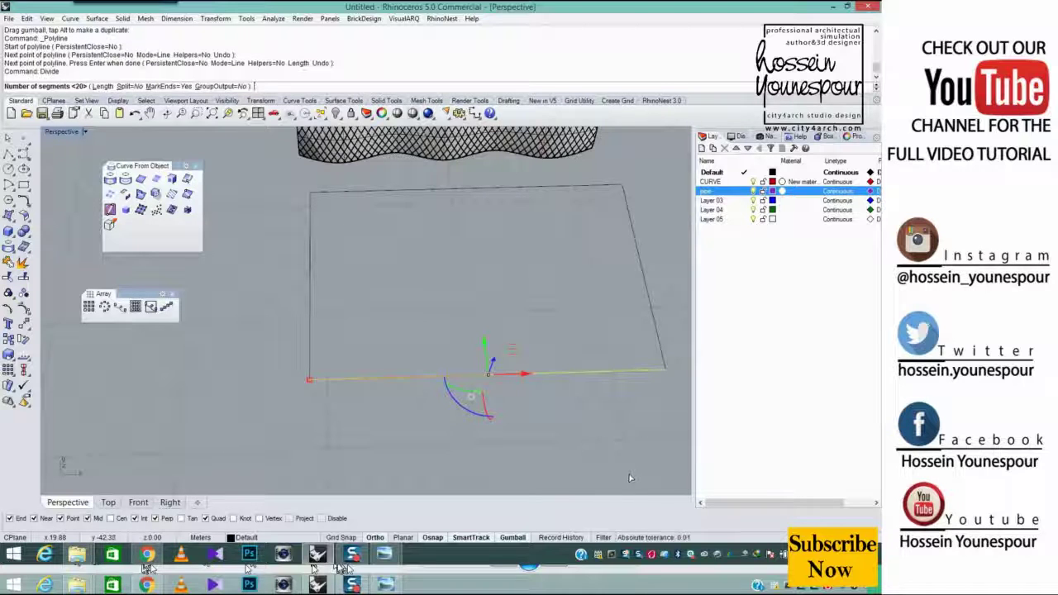
Draw a narrow box along the full length of the rectangle's short edge at the first division point, with its height equal to its width
scroll(331, 384, "up", 2)
left_click(8, 232)
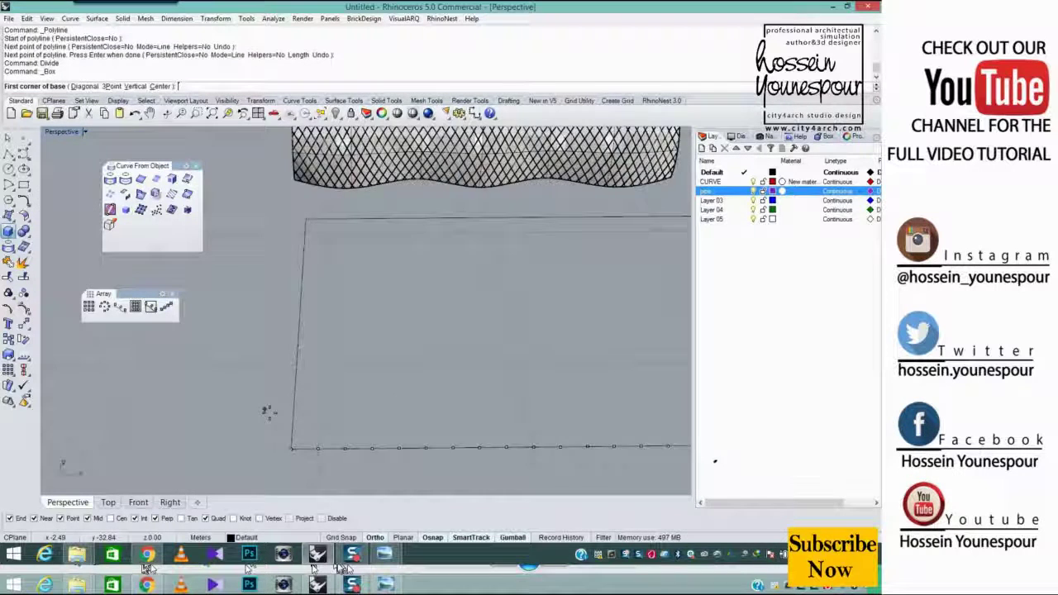
scroll(273, 421, "up", 4)
left_click(292, 462)
right_click_drag(315, 180, 328, 202, "shift")
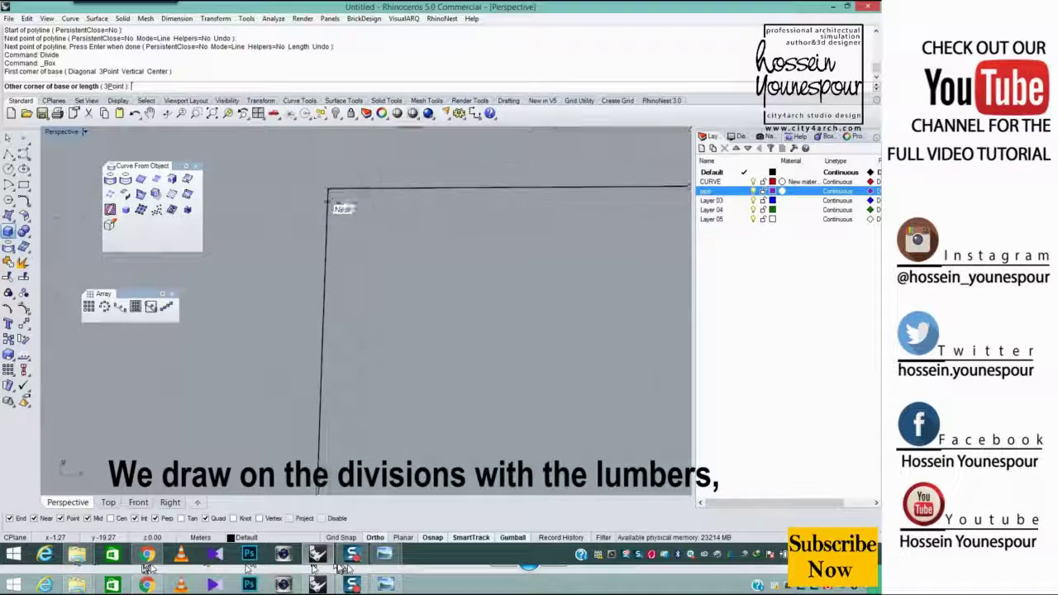
left_click(337, 186)
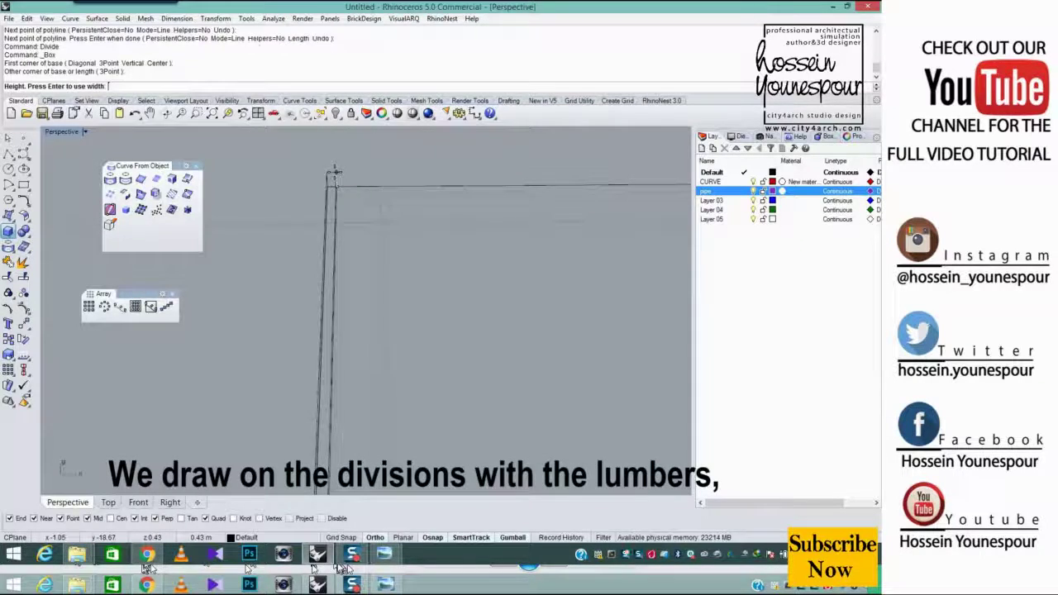
key("Return")
Slim the timber box to half its width and half its height with Scale1D
right_click_drag(369, 351, 385, 189)
right_click_drag(355, 480, 359, 405, "shift")
scroll(358, 386, "up", 5)
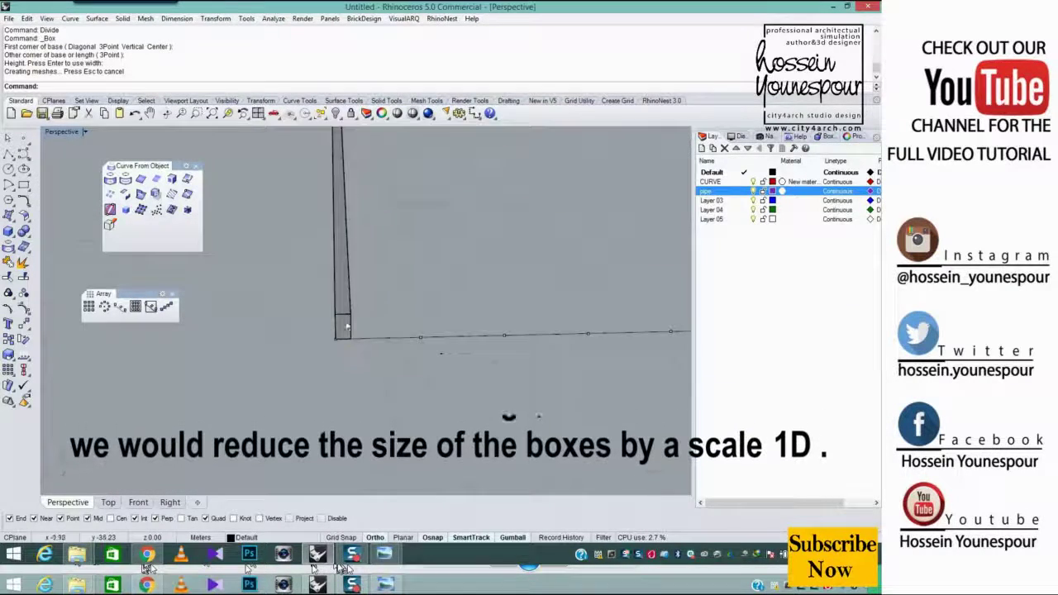
left_click(348, 324)
right_click_drag(386, 299, 369, 251)
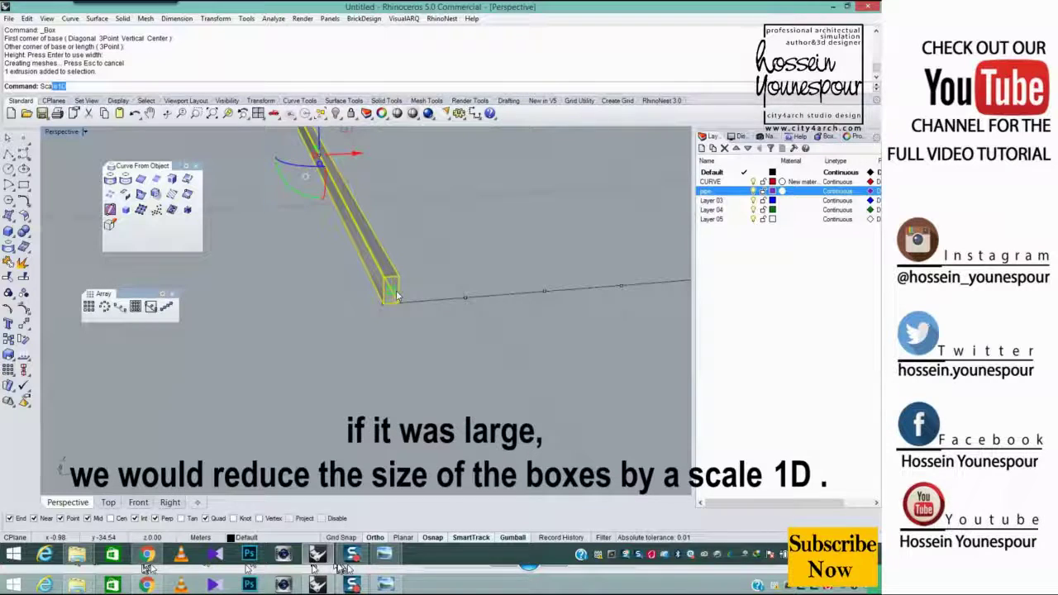
key("Return")
left_click(380, 303)
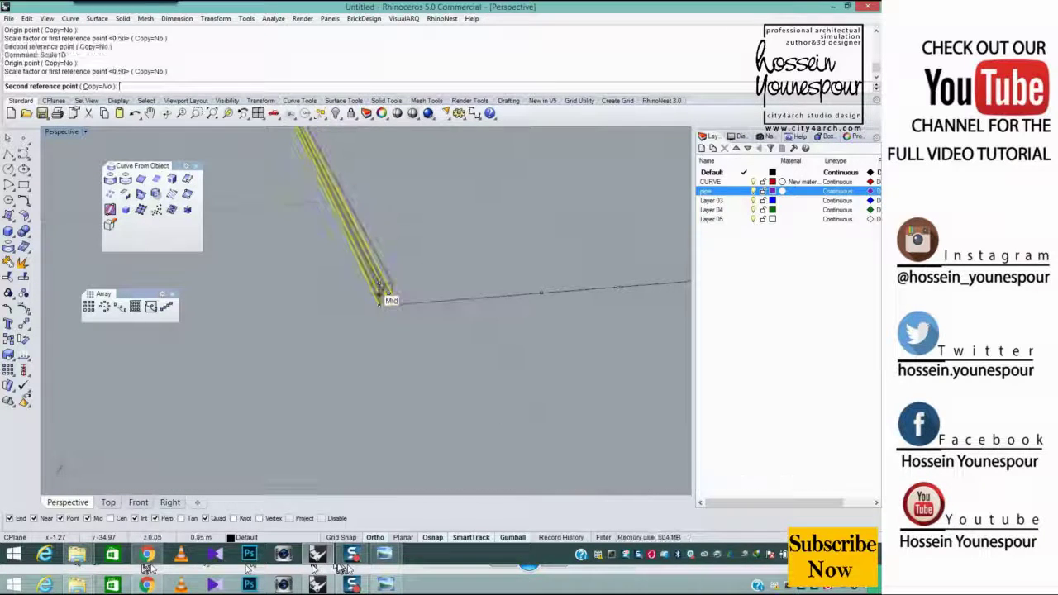
key("Escape")
Copy the slimmed box from its near end corner along the divided edge as the second rail of the ladder
right_click_drag(389, 220, 436, 424)
left_click(436, 424)
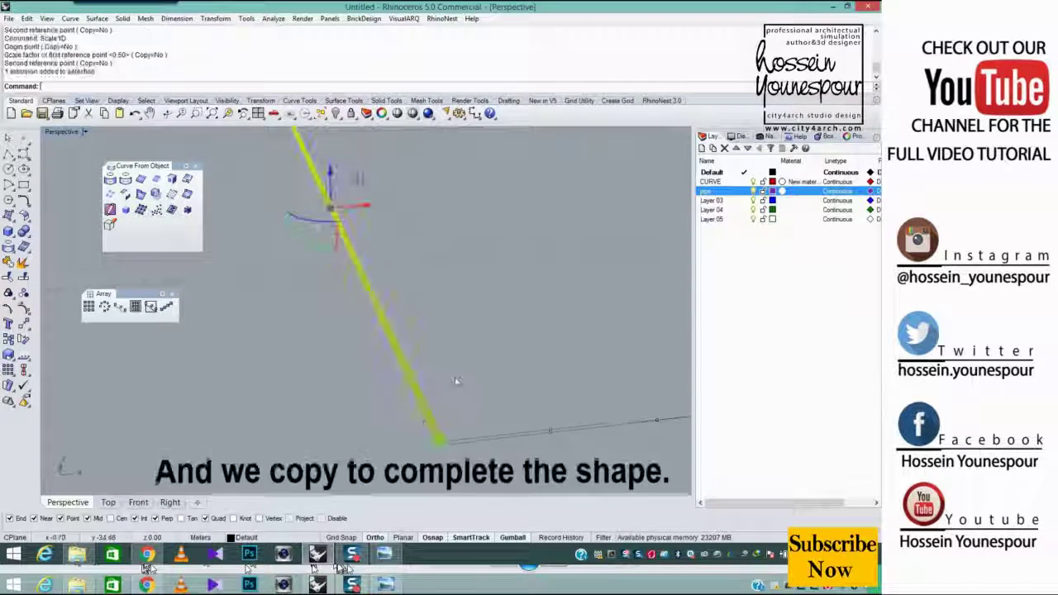
type("Copy")
key("Return")
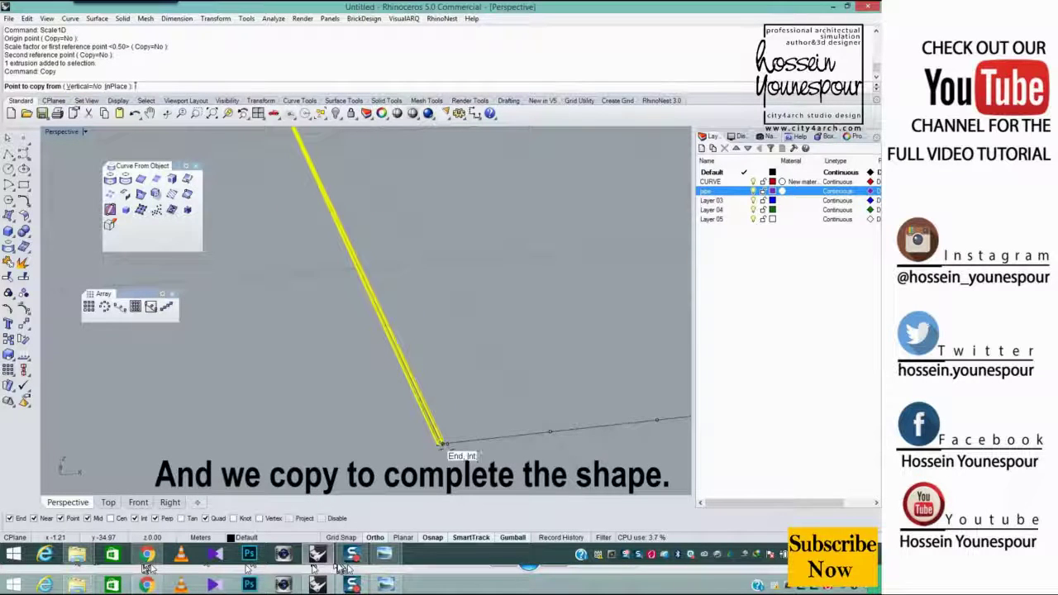
left_click(441, 444)
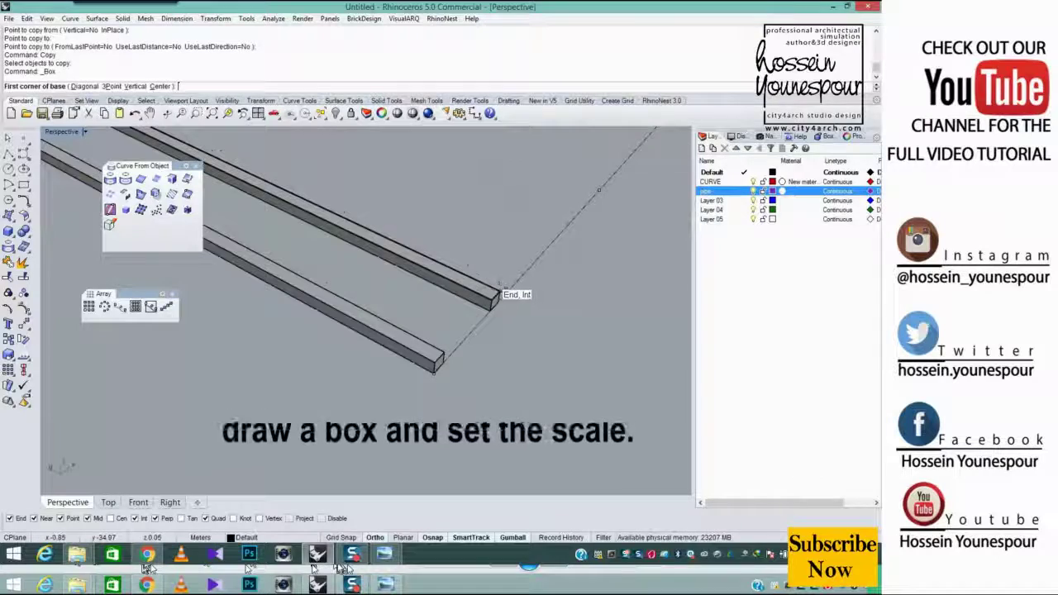
Draw a box rung across the near ends of the two rails and reduce its height with Scale1D
left_click(492, 296)
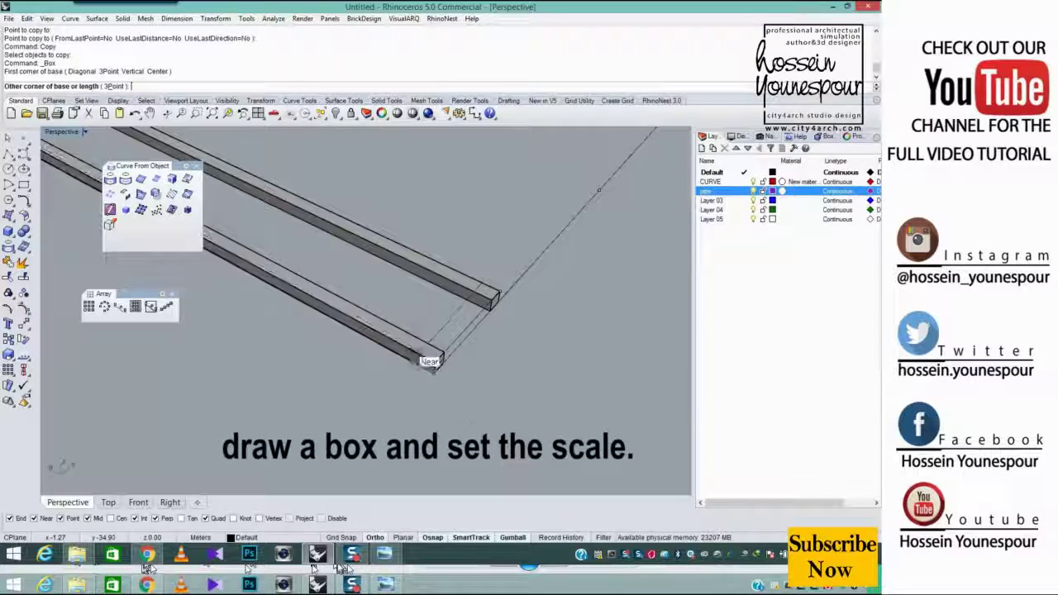
left_click(430, 364)
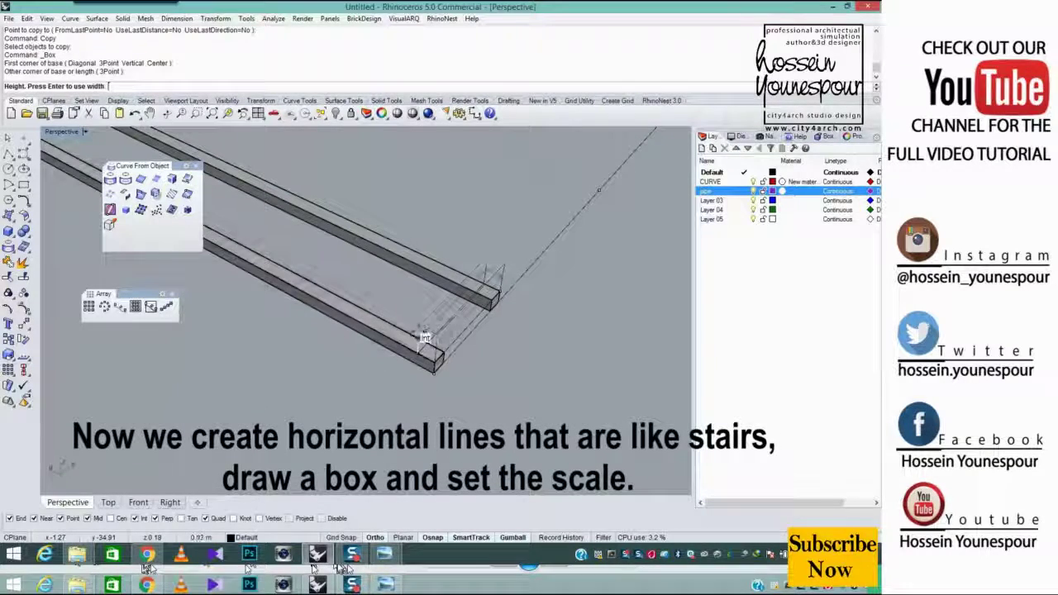
type("Sca")
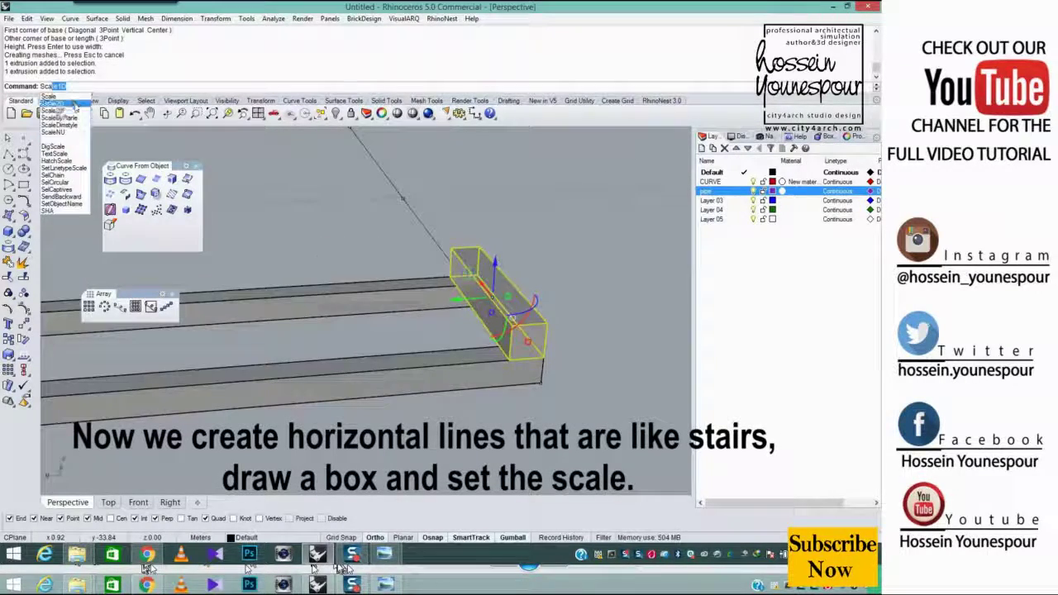
left_click(73, 105)
left_click(543, 357)
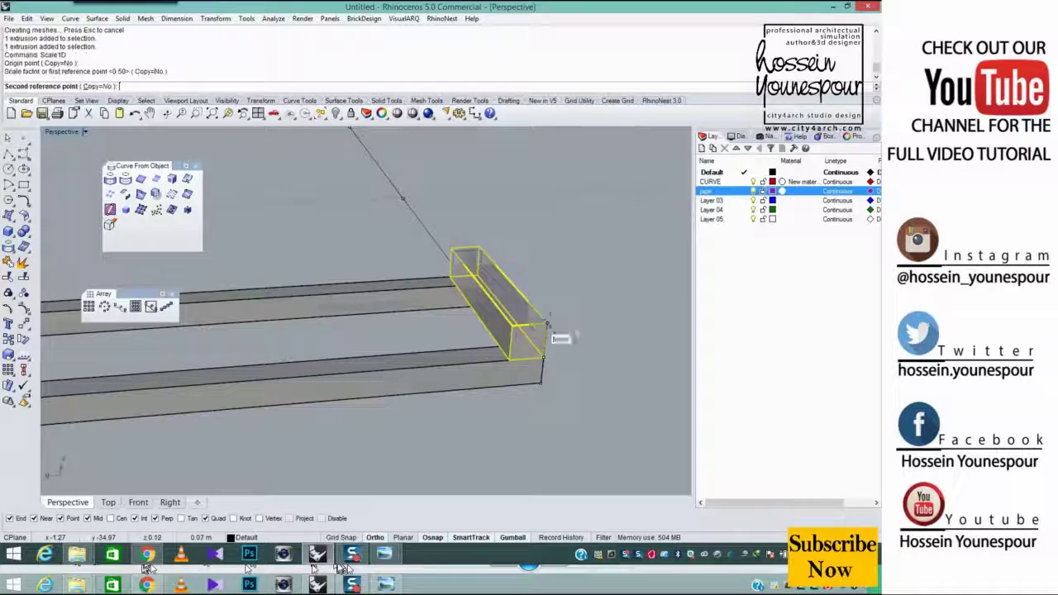
left_click(492, 285)
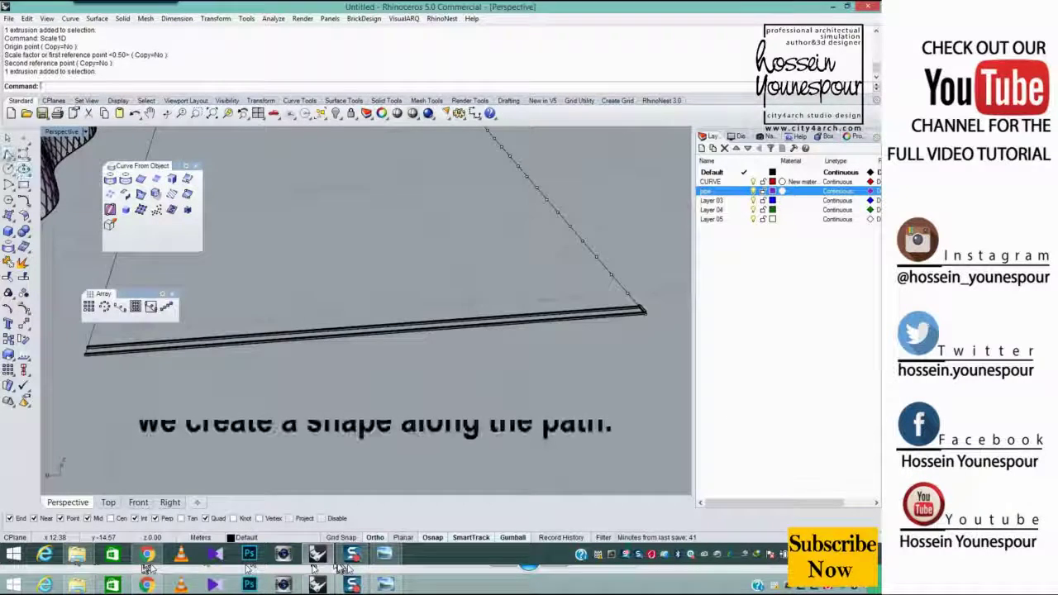
Draw a polyline along the outer rail from the rung's corner to the rail's far end
left_click(9, 155)
scroll(645, 314, "up", 10)
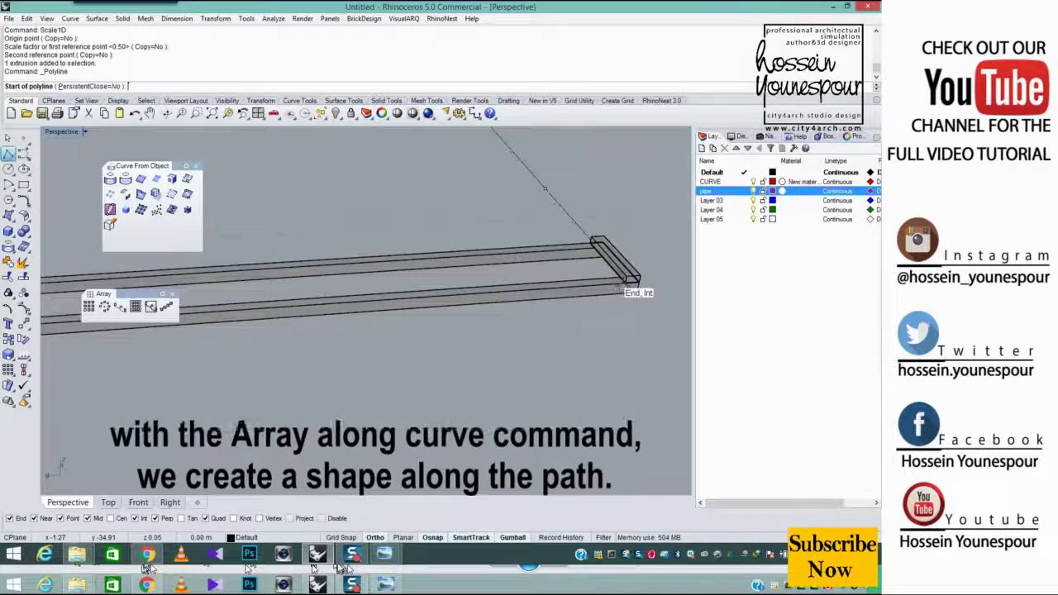
left_click(624, 286)
scroll(595, 302, "down", 6)
right_click_drag(425, 413, 868, 357, "shift")
scroll(246, 395, "up", 4)
left_click(296, 360)
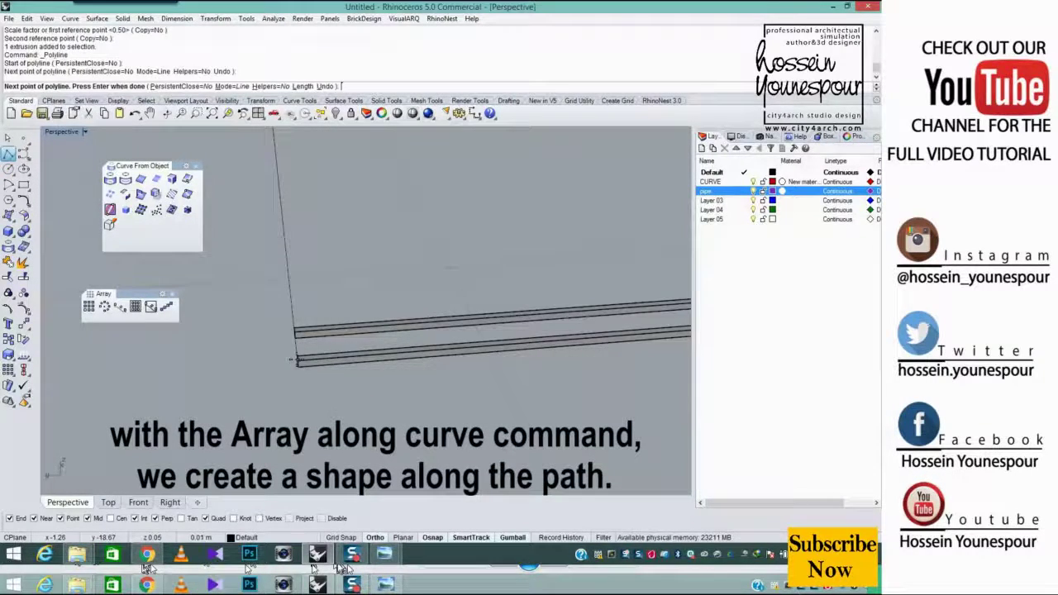
right_click(299, 364)
Array the rung along the rail's polyline with a distance of 30 cm between items and Freeform orientation
scroll(390, 385, "down", 5)
right_click_drag(435, 328, 213, 347, "shift")
right_click_drag(454, 359, 196, 357, "shift")
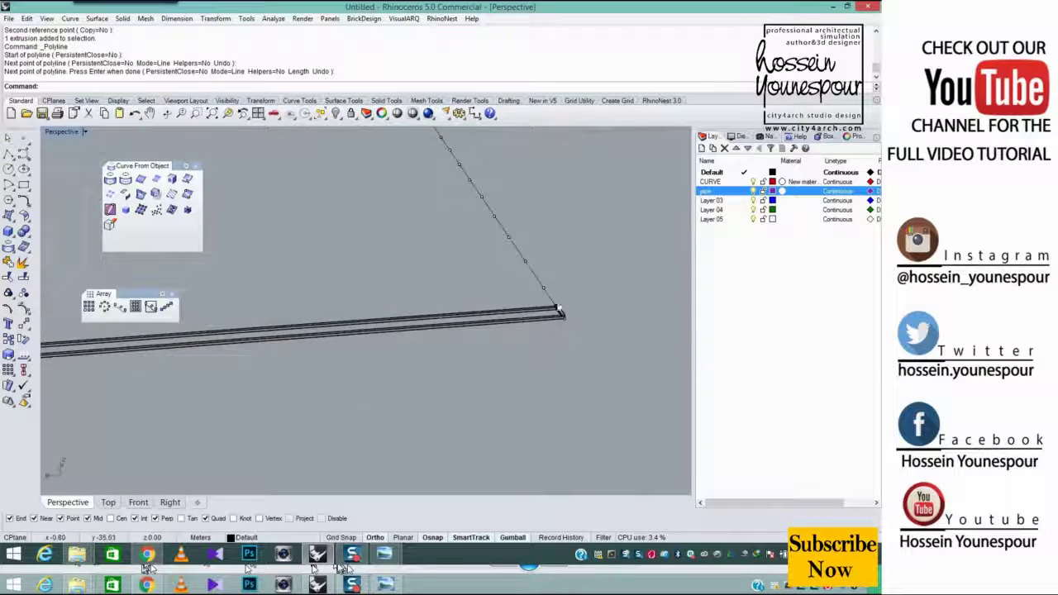
scroll(559, 308, "up", 6)
left_click(561, 320)
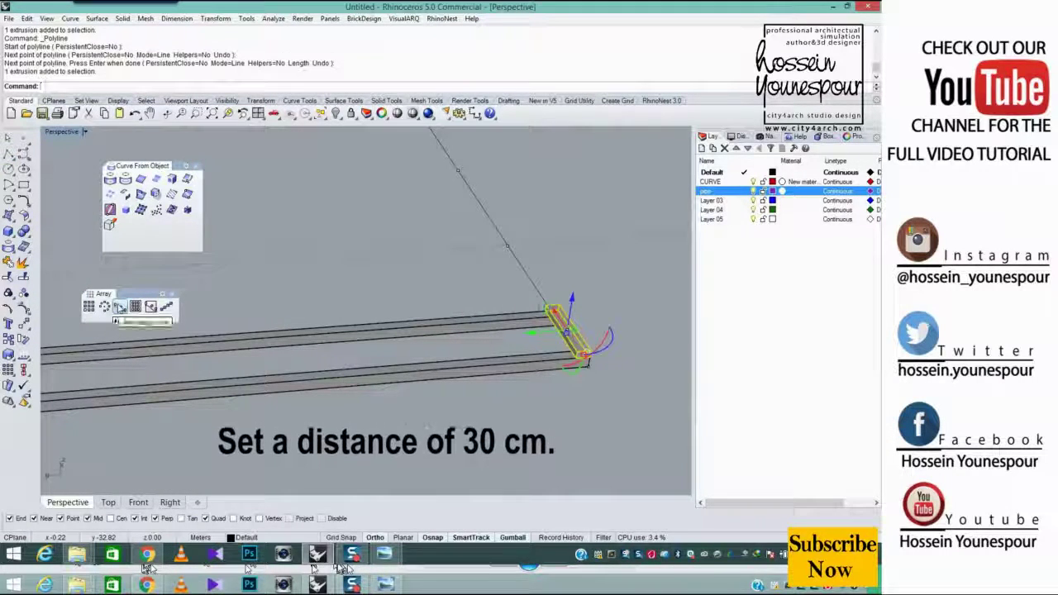
left_click(119, 307)
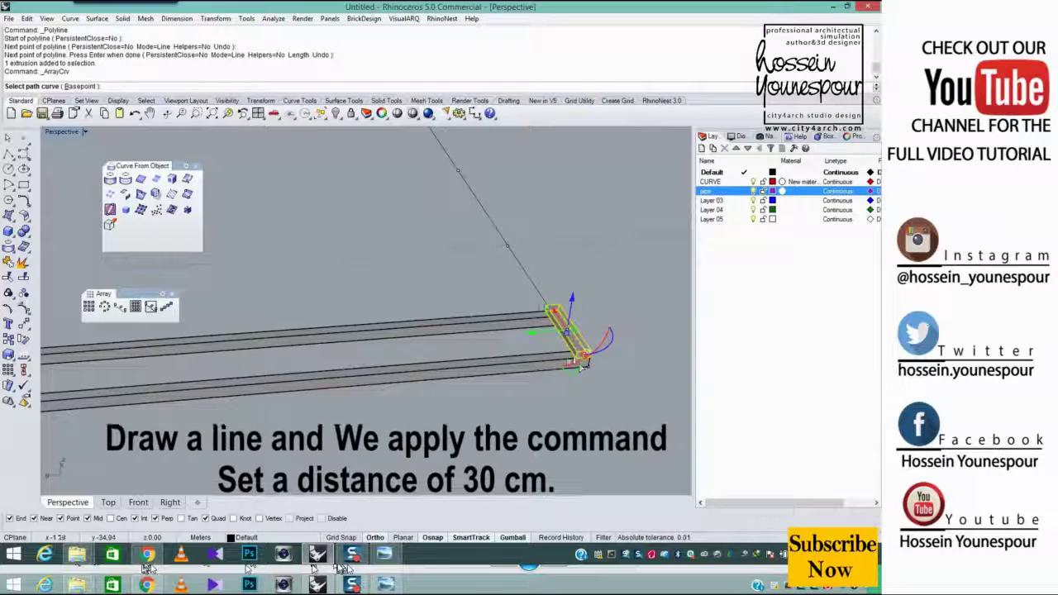
left_click(544, 363)
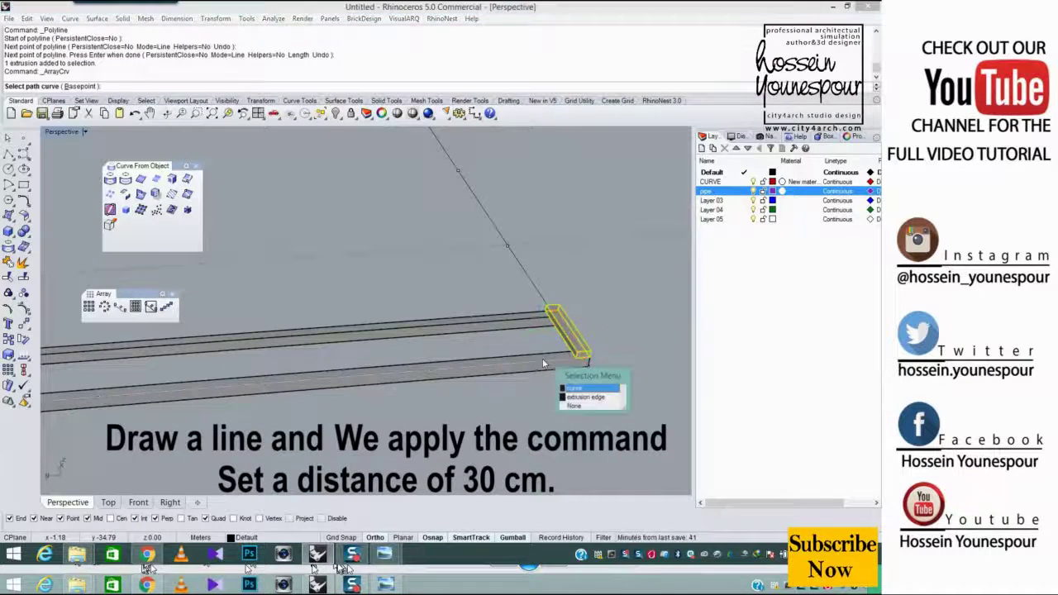
left_click(581, 388)
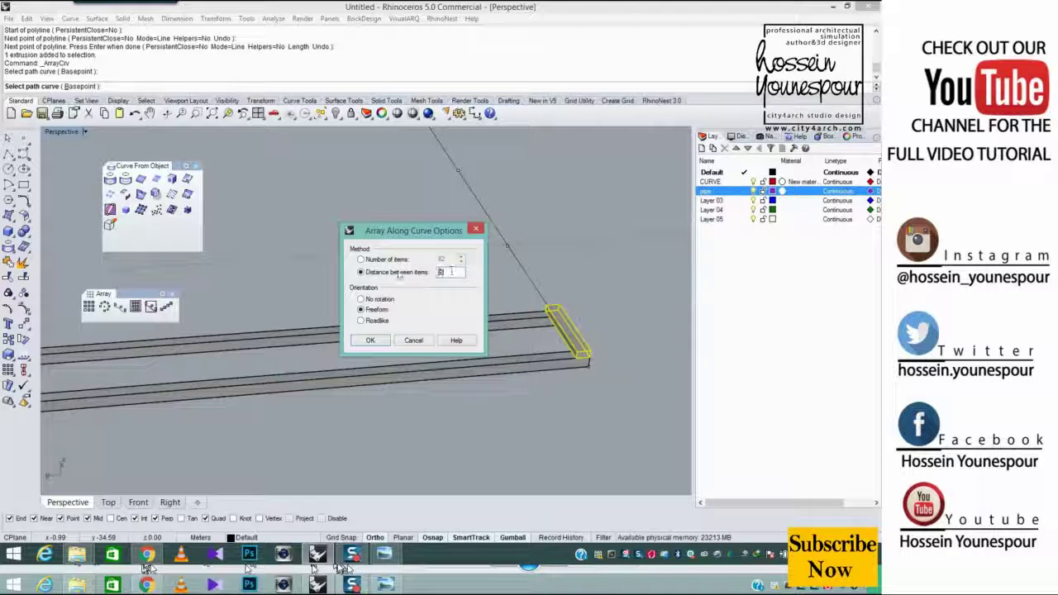
left_click(371, 341)
Rename Layer 03 as alvar, colour it brown (244, 164, 96) and move the grouped ladder onto it
scroll(350, 379, "down", 5)
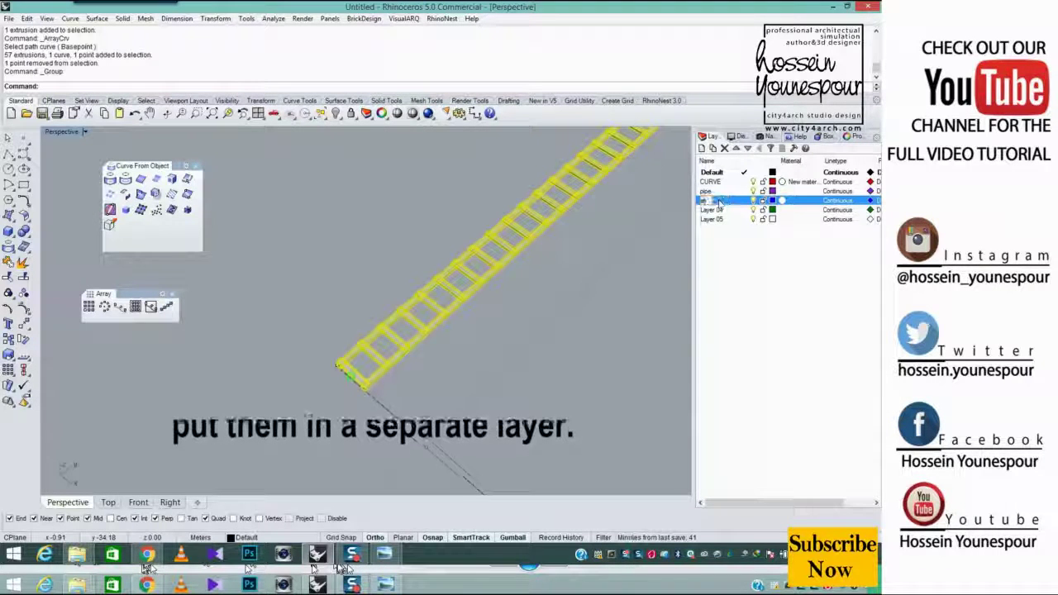
type("r")
left_click(773, 201)
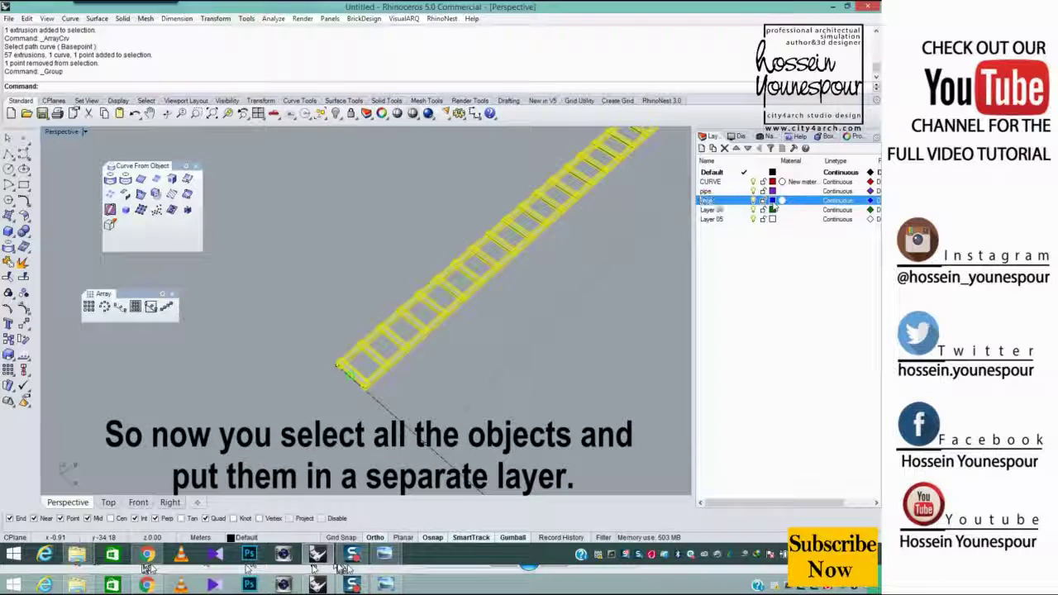
left_click_drag(369, 230, 372, 278)
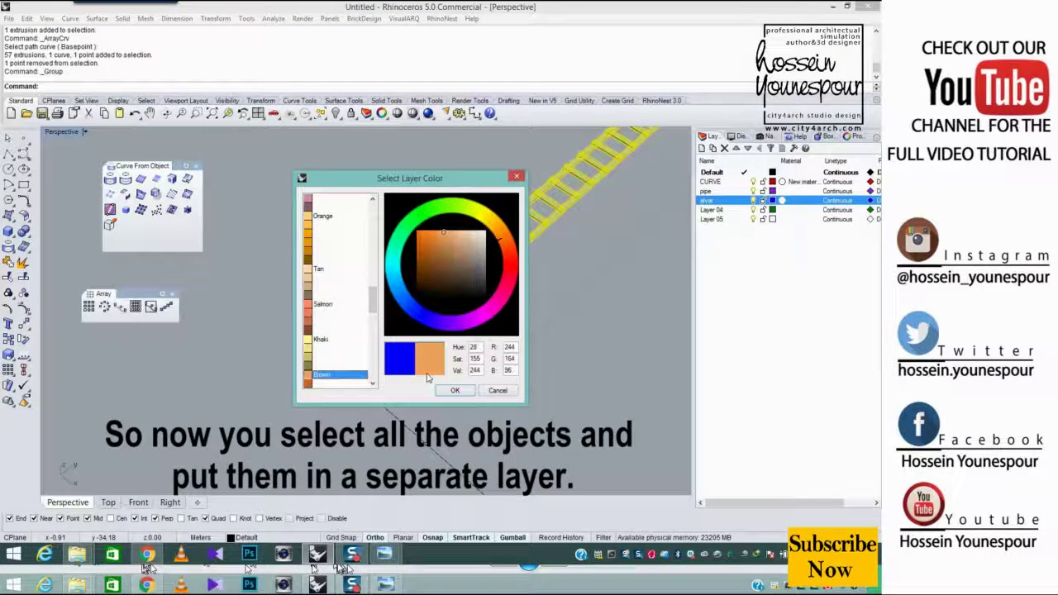
left_click(455, 391)
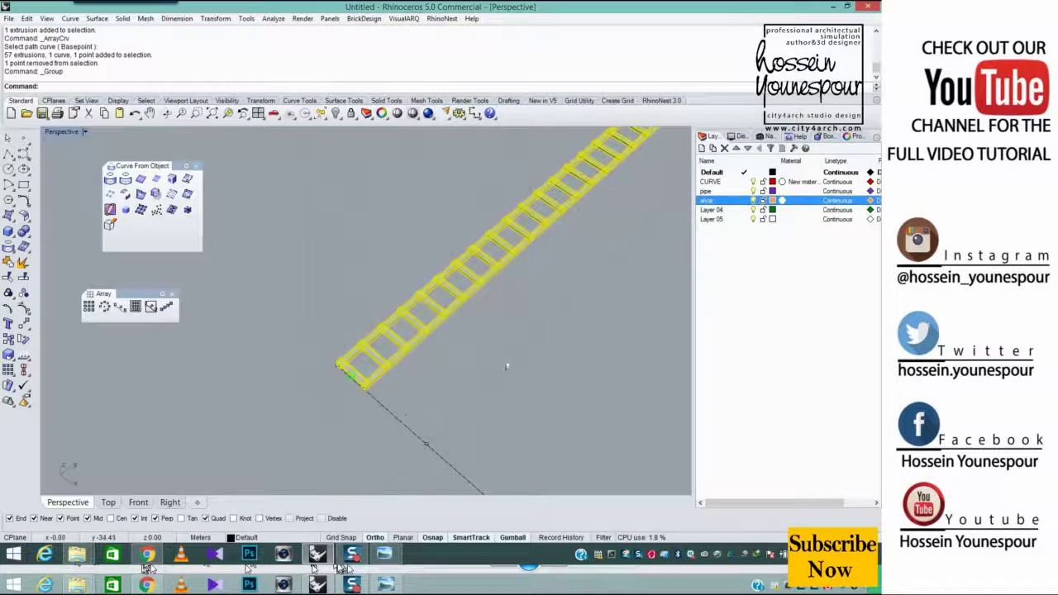
right_click(739, 206)
left_click(785, 394)
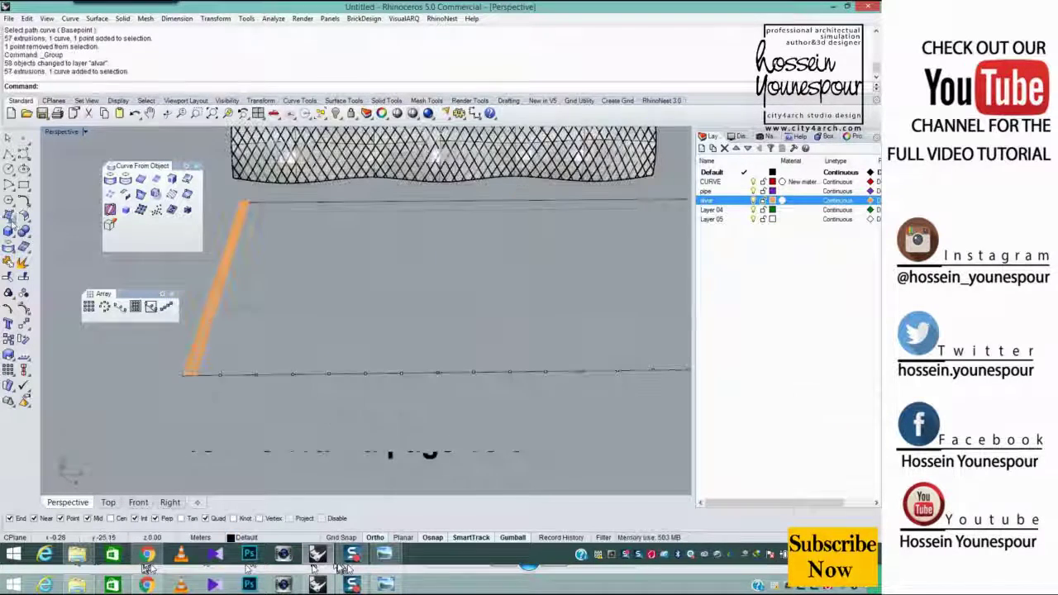
Draw a plane surface over the whole rectangle outline beneath the ladder, from corner to opposite corner
left_click(8, 217)
left_click(25, 221)
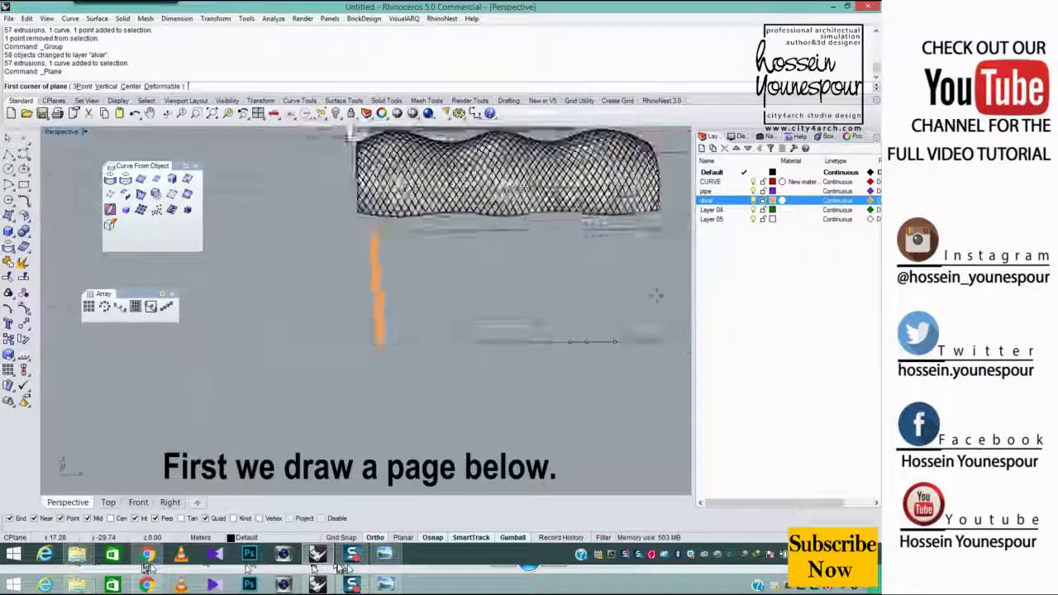
left_click(157, 344)
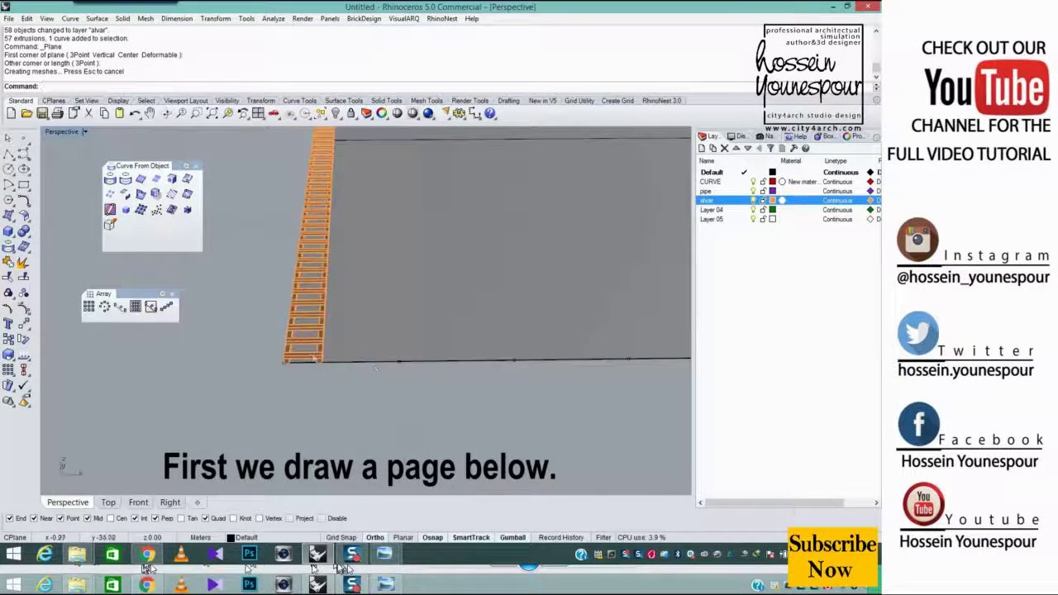
Array the grouped ladder linearly with 21 items along the base edge, from its outer corner to the next division point, about 1.25 m apart
left_click(312, 358)
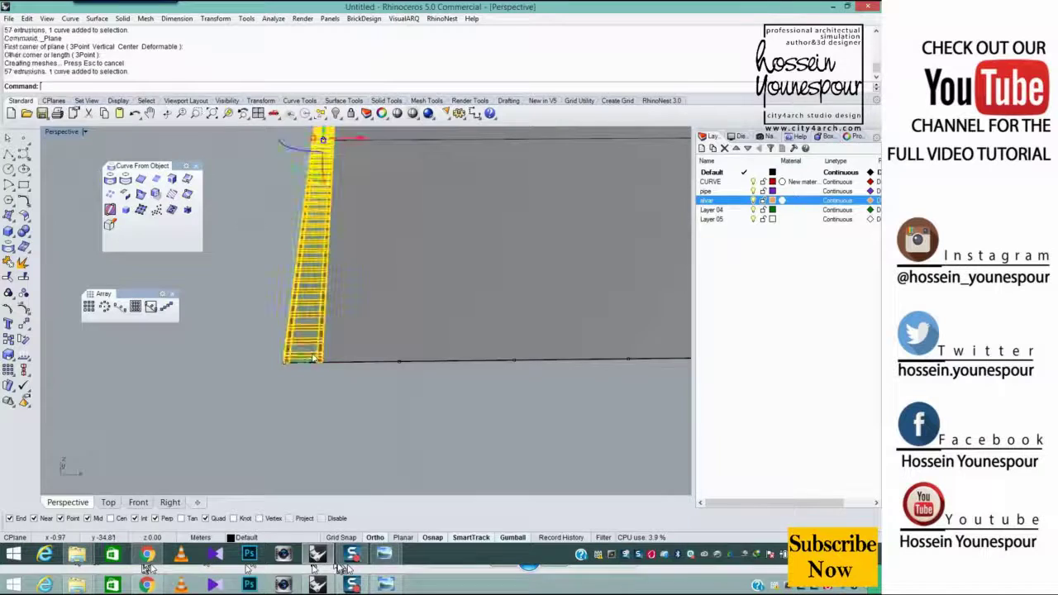
left_click(165, 307)
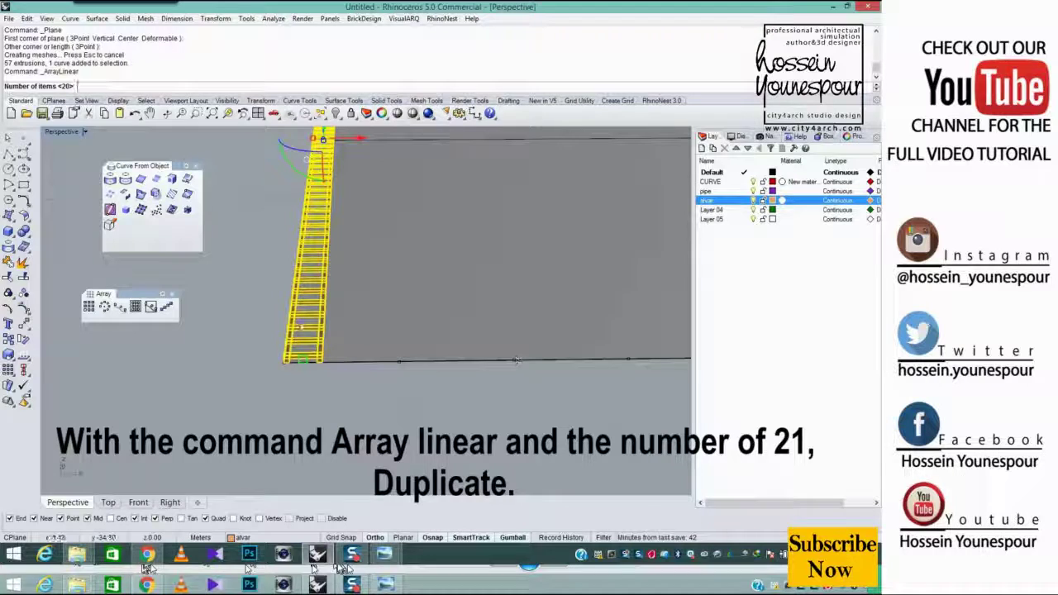
key("Return")
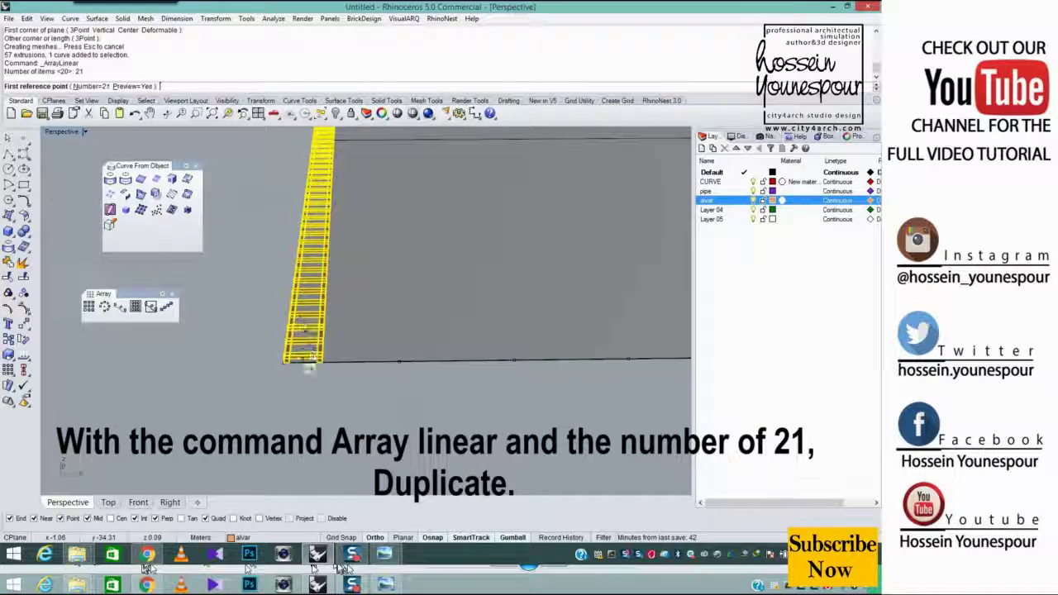
scroll(298, 363, "up", 2)
left_click(271, 352)
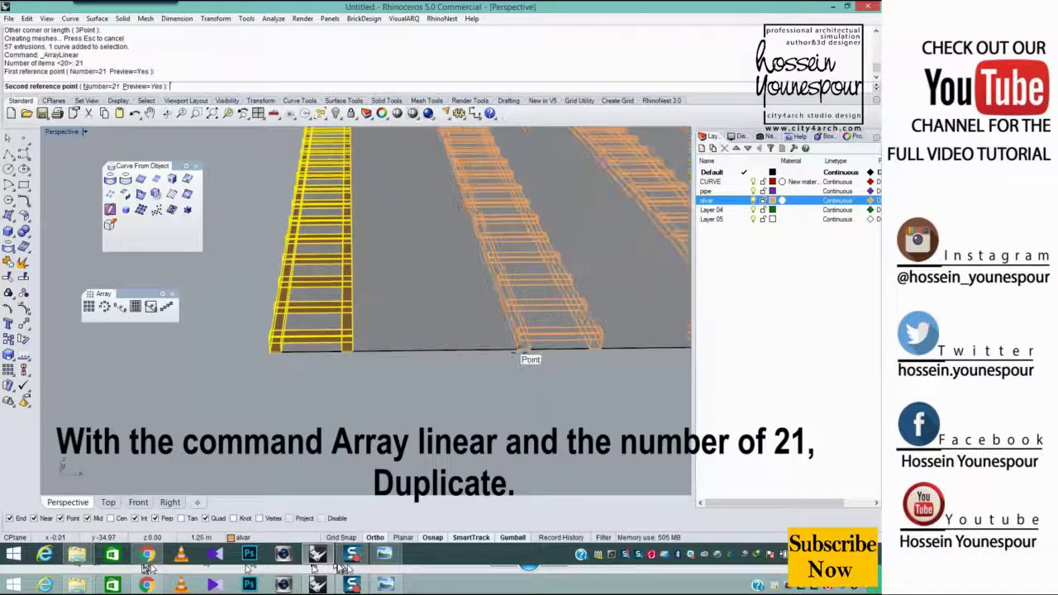
left_click(520, 351)
Stretch the base plane in one direction with Scale1D from the first ladder's outer corner so its end edge reaches the last ladder's outer corner
scroll(393, 314, "down", 4)
scroll(393, 315, "down", 6)
right_click_drag(393, 314, 563, 317, "shift")
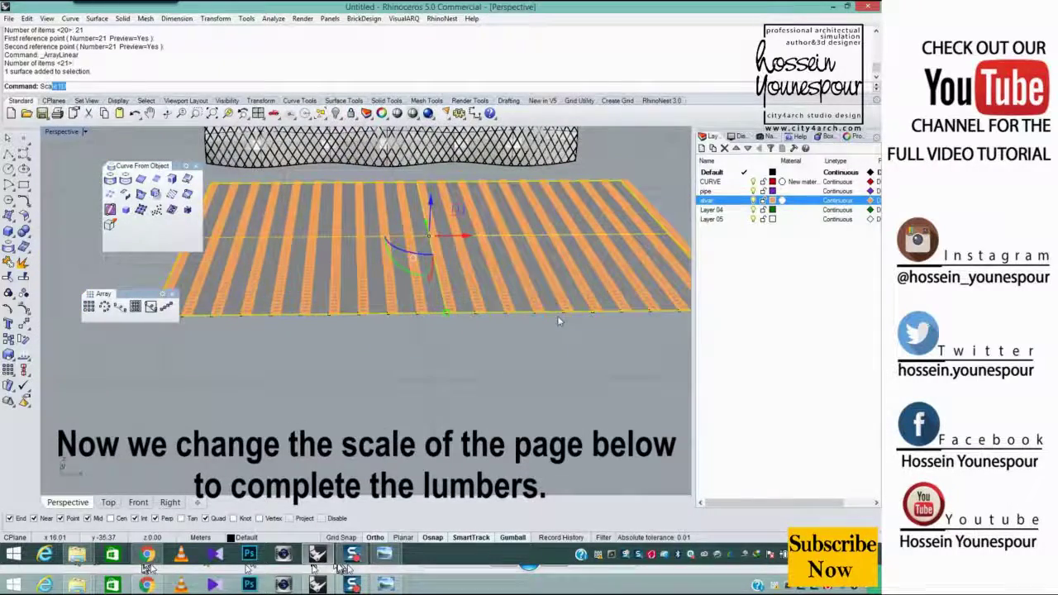
type("Scale1D")
key("Return")
right_click_drag(280, 337, 364, 372, "shift")
scroll(273, 355, "up", 6)
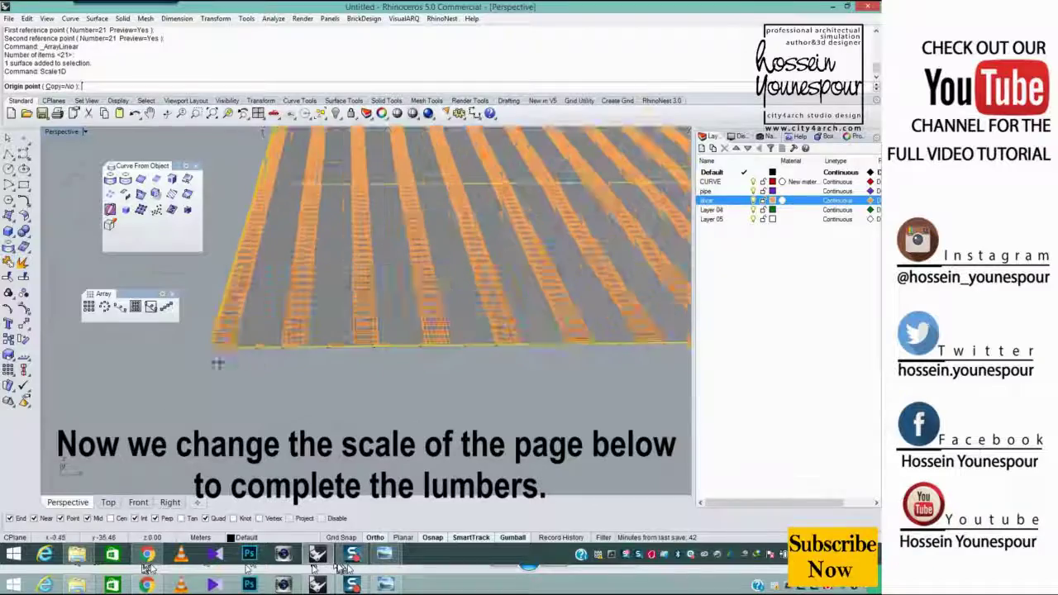
left_click(208, 348)
scroll(310, 364, "down", 3)
scroll(331, 362, "down", 5)
right_click_drag(513, 358, 192, 366, "shift")
scroll(437, 369, "up", 4)
scroll(450, 387, "up", 3)
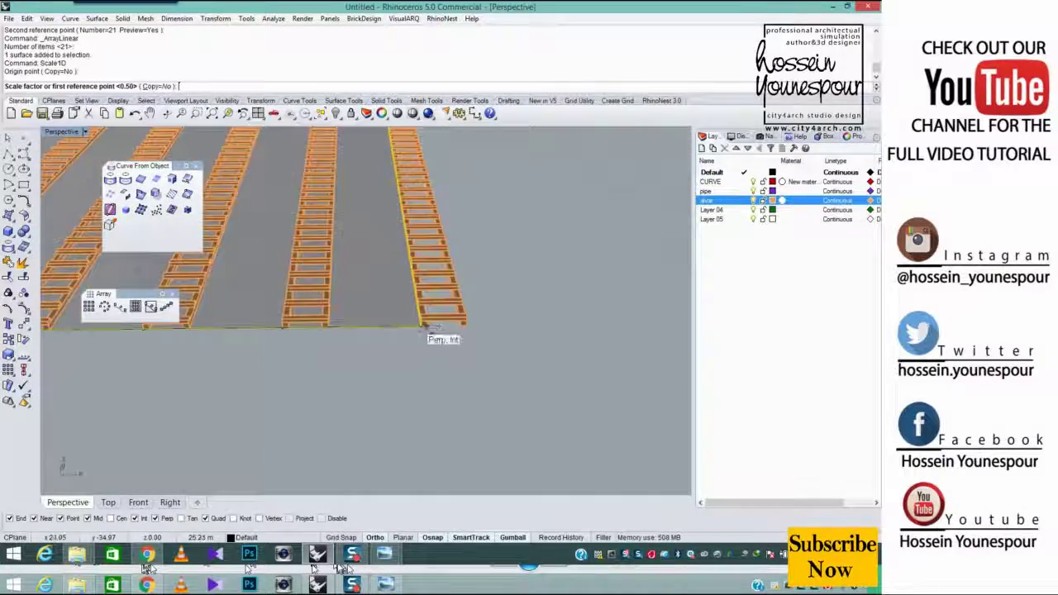
left_click(467, 334)
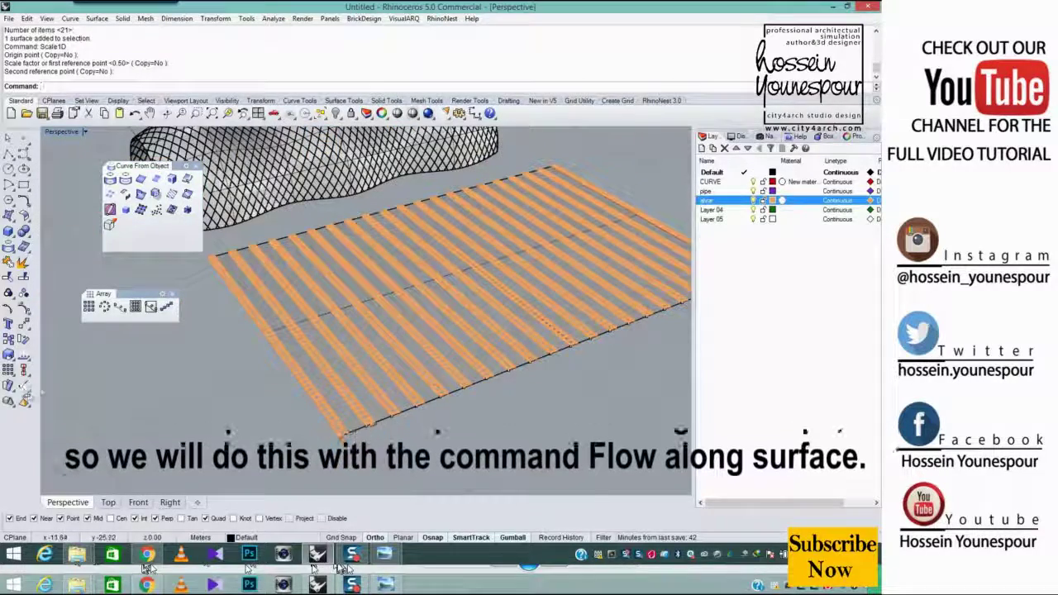
Try to flow all objects on the alvar layer along the shell, picking the base plane near its last-ladder corner, and undo the flow
left_click(11, 388)
left_click_drag(43, 383, 130, 332)
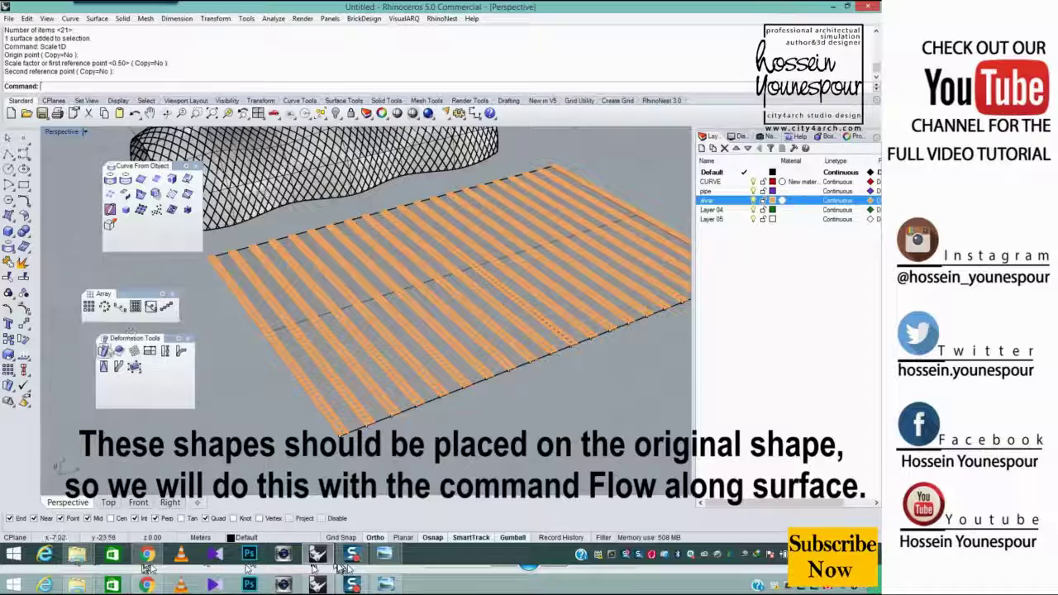
right_click(707, 203)
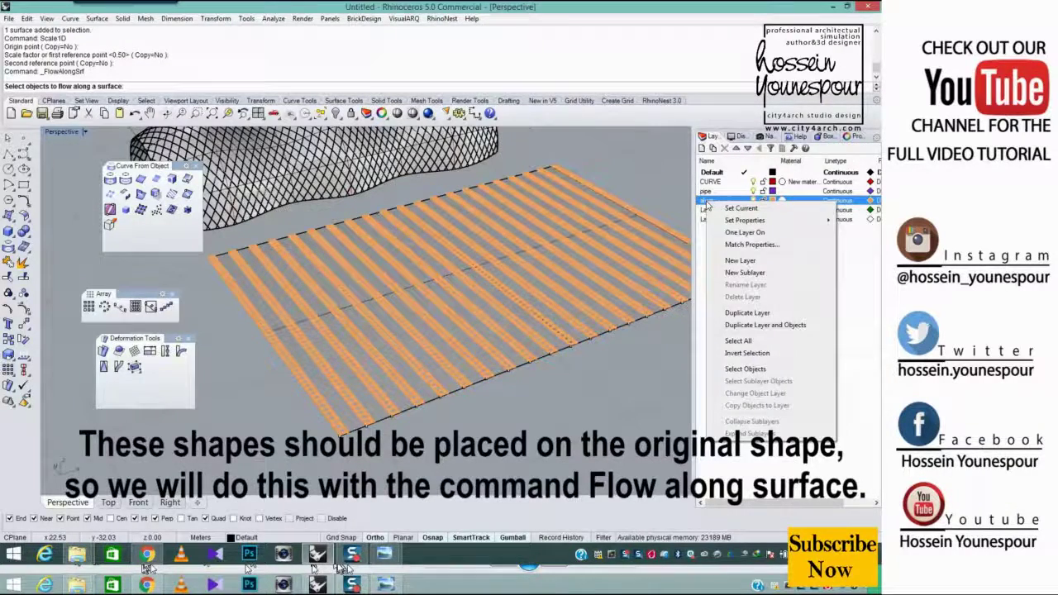
left_click(745, 369)
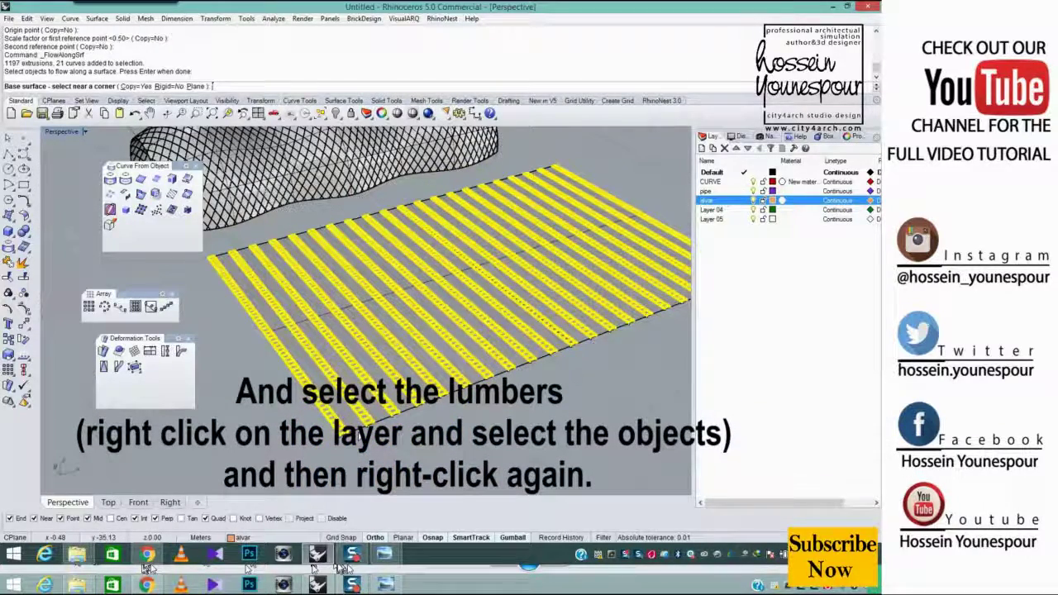
scroll(359, 437, "down", 3)
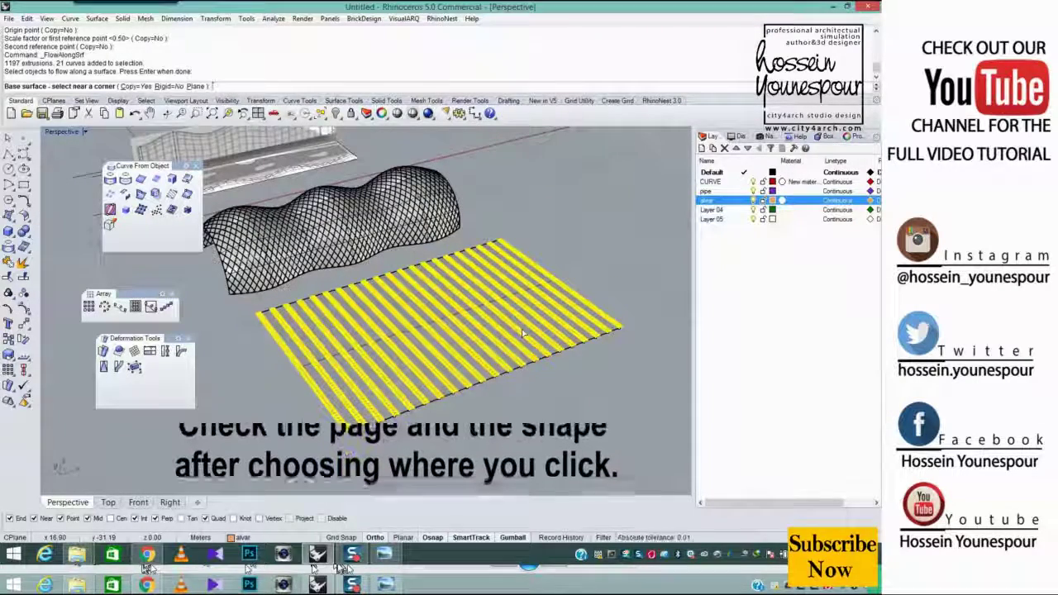
scroll(613, 349, "up", 5)
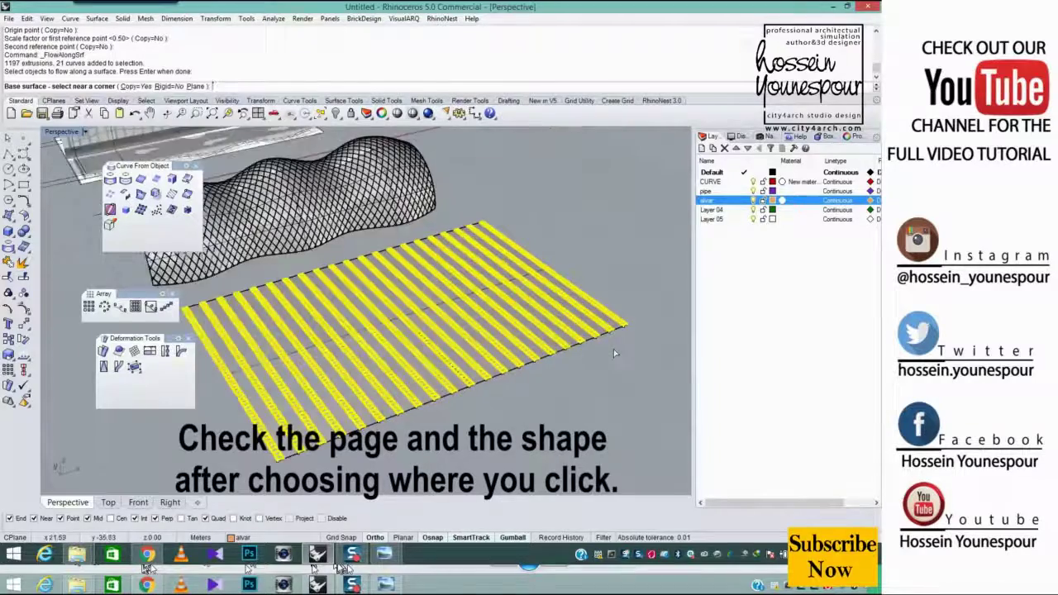
left_click(591, 314)
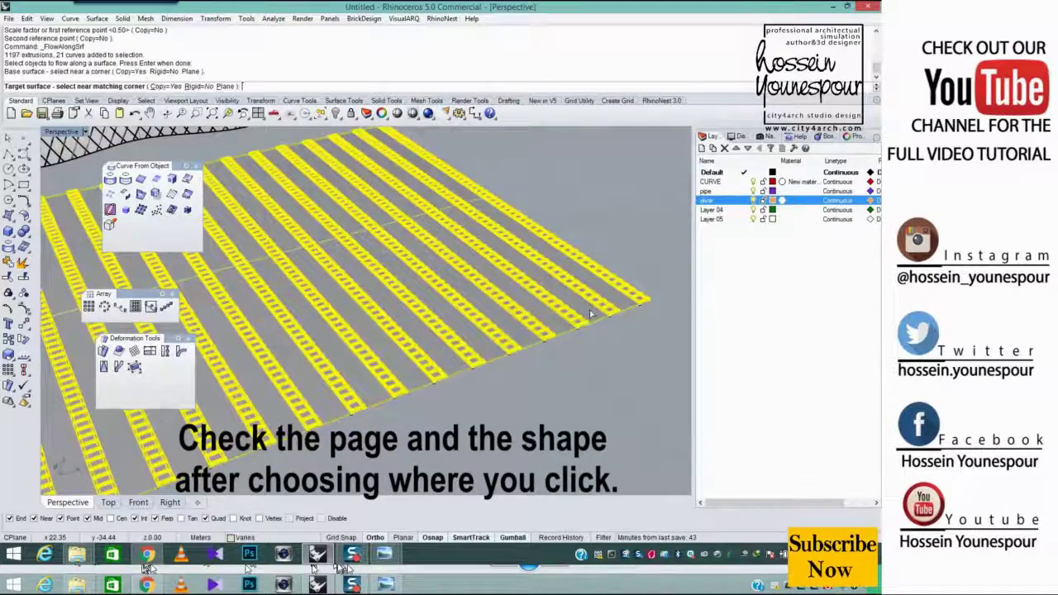
scroll(591, 314, "down", 5)
scroll(303, 279, "up", 8)
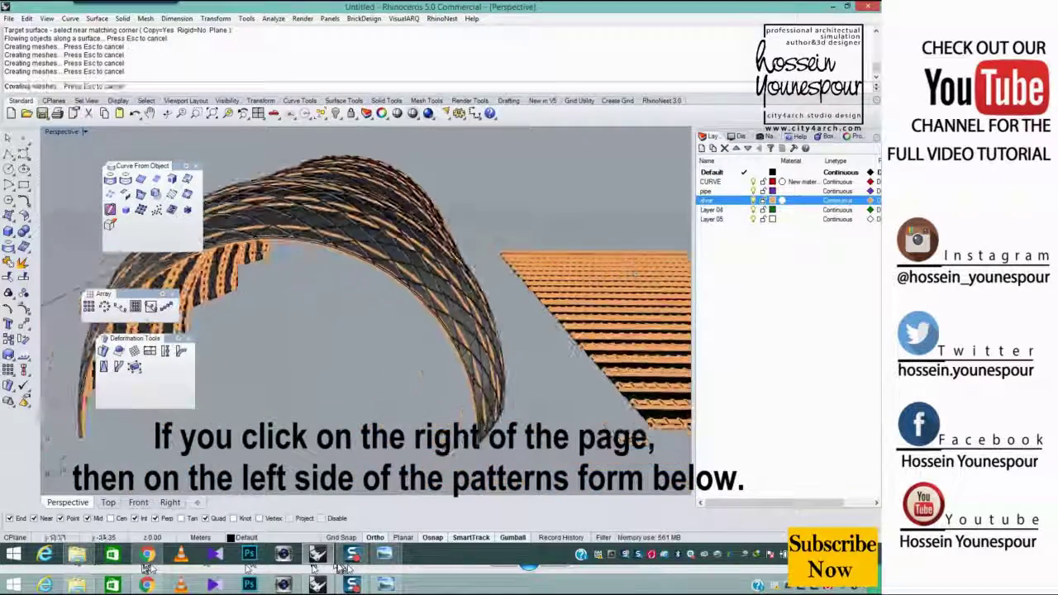
key("ctrl+z")
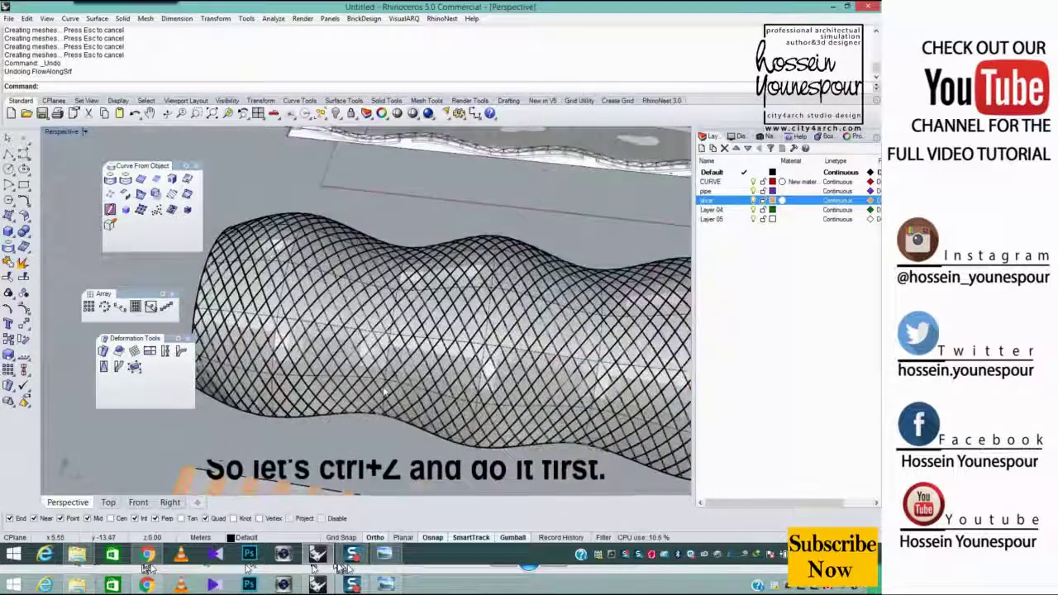
Flow all alvar layer objects onto the shell with FlowAlongSrf, picking the base plane near the first ladder's front corner and the shell's matching corner
scroll(404, 407, "down", 4)
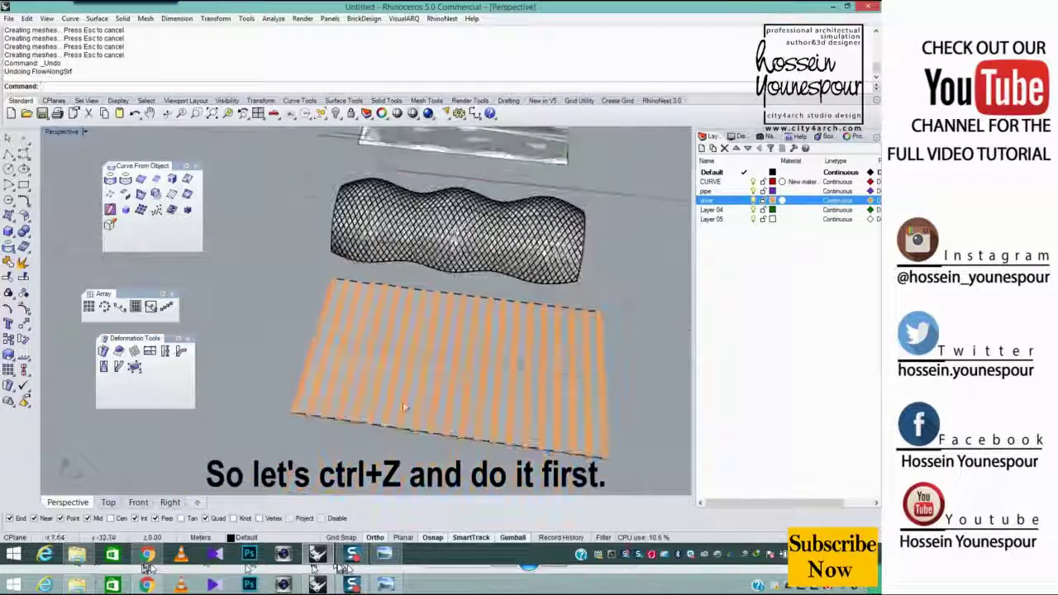
right_click_drag(404, 407, 538, 351)
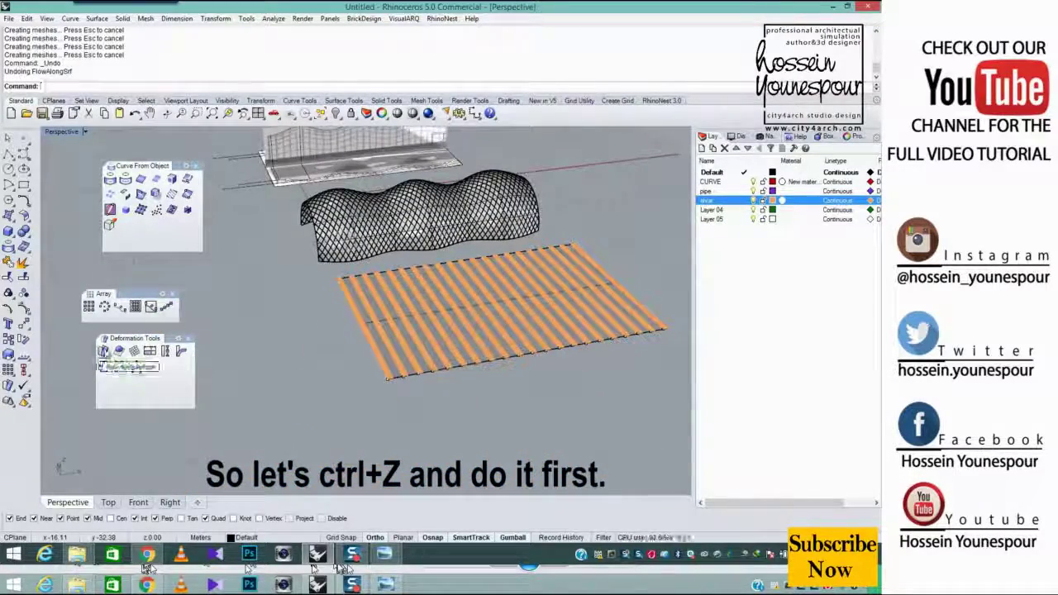
right_click(712, 201)
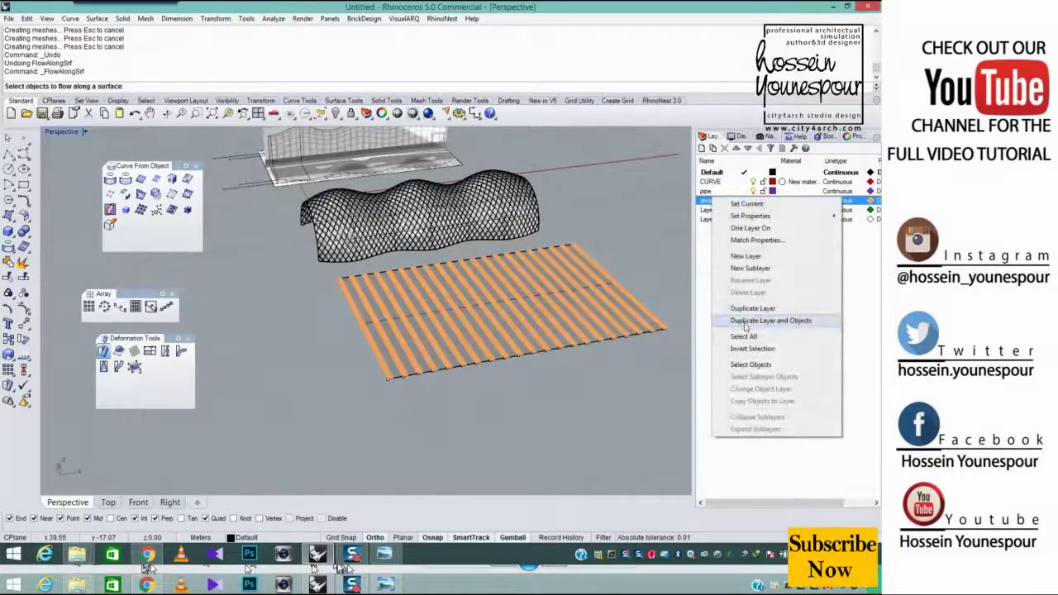
left_click(744, 365)
key("Return")
scroll(400, 380, "up", 5)
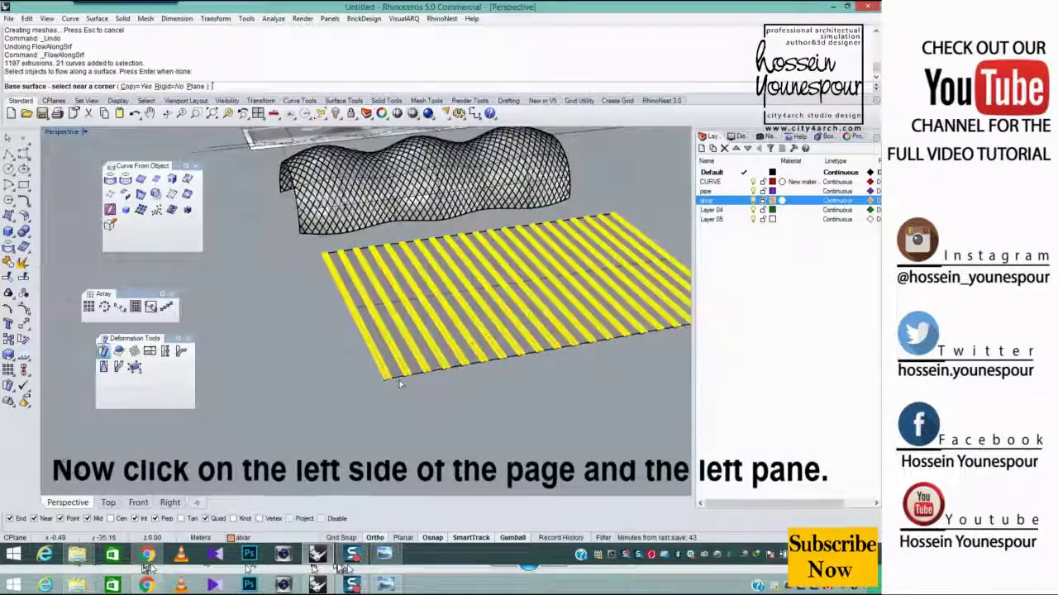
left_click(401, 380)
scroll(400, 380, "down", 5)
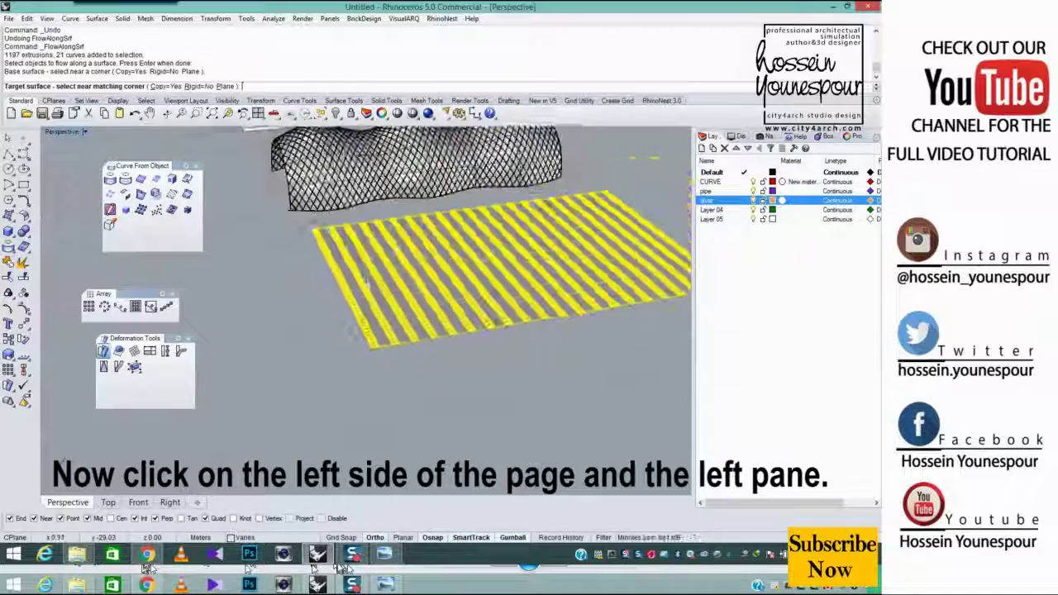
scroll(329, 242, "up", 9)
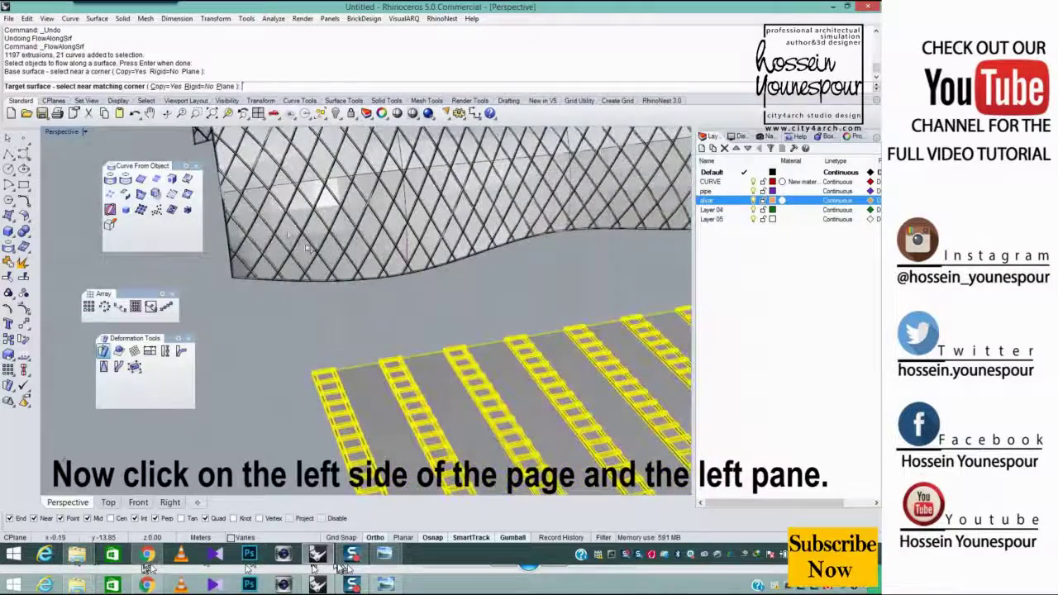
left_click(246, 270)
right_click_drag(441, 314, 501, 316)
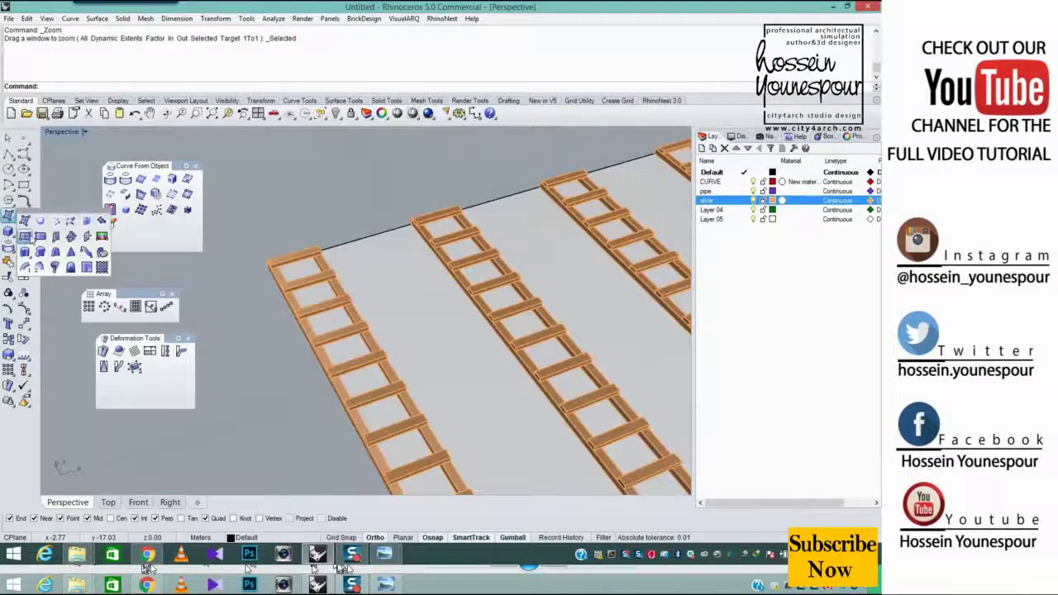
Draw a plane filling the gap between the first two flat ladders, from the second ladder's far corner to the first ladder's near inner corner
left_click(26, 238)
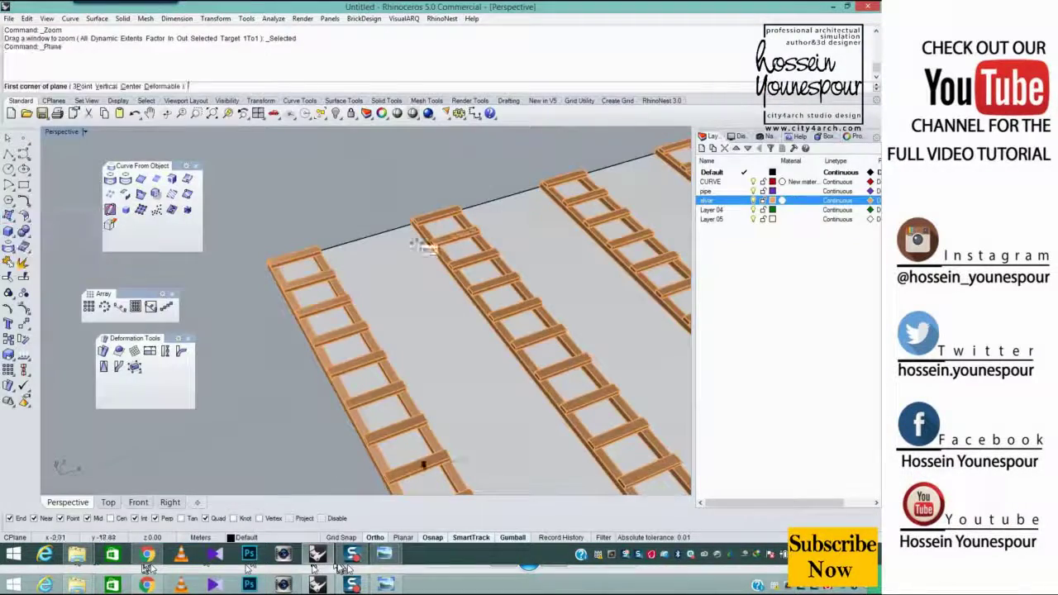
scroll(415, 236, "up", 5)
left_click(412, 202)
scroll(406, 248, "down", 8)
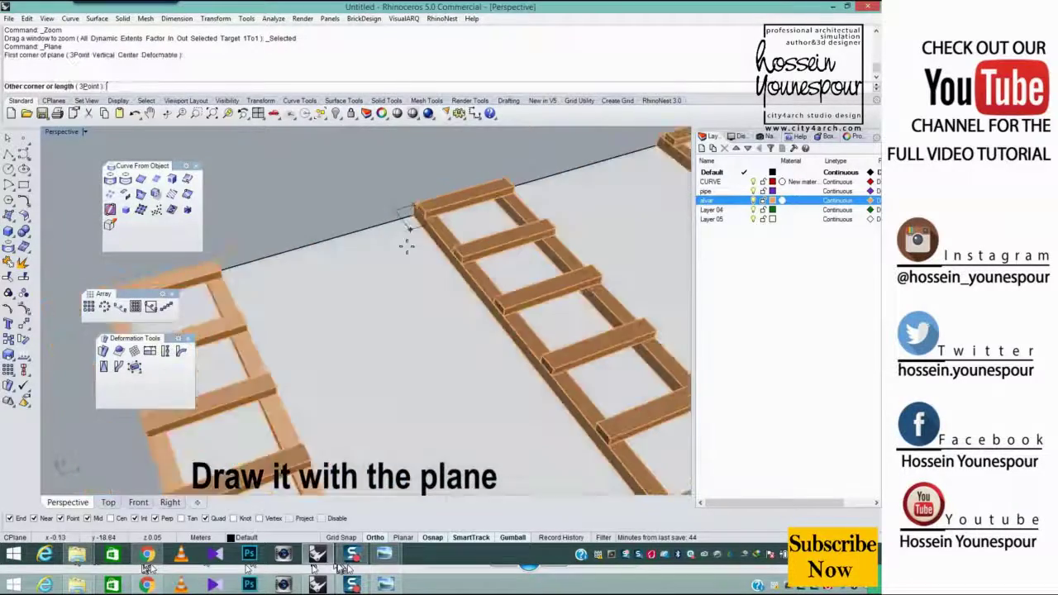
scroll(545, 376, "down", 2)
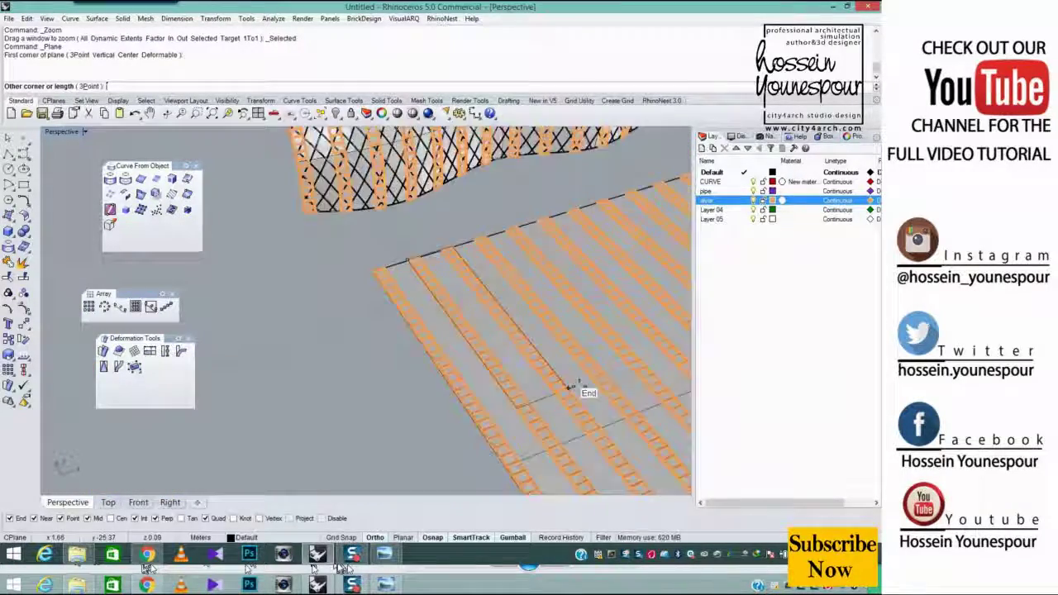
right_click_drag(574, 385, 405, 156, "shift")
scroll(508, 465, "up", 5)
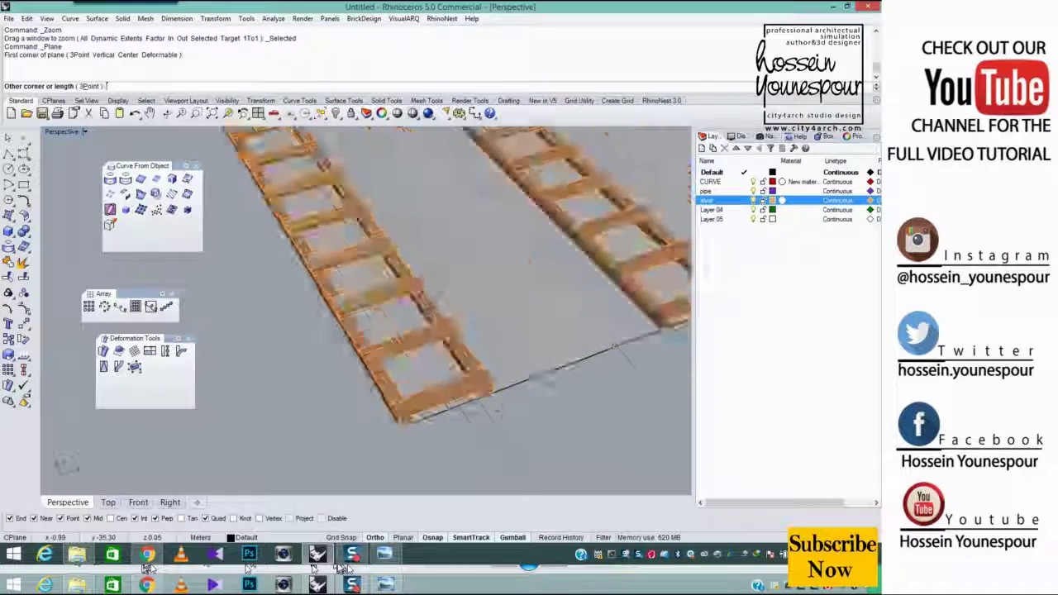
scroll(499, 376, "down", 4)
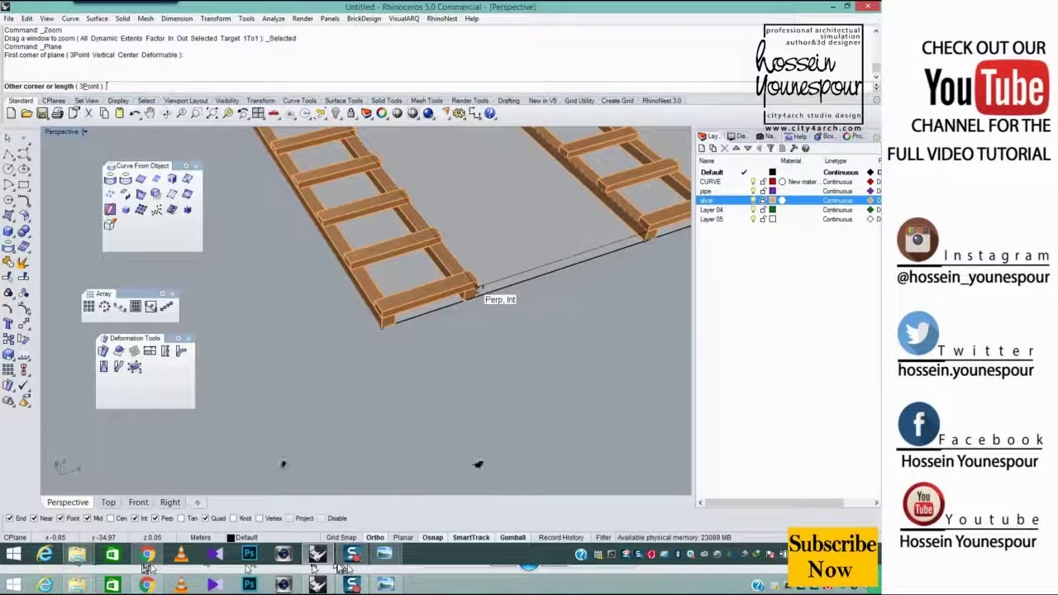
left_click(474, 288)
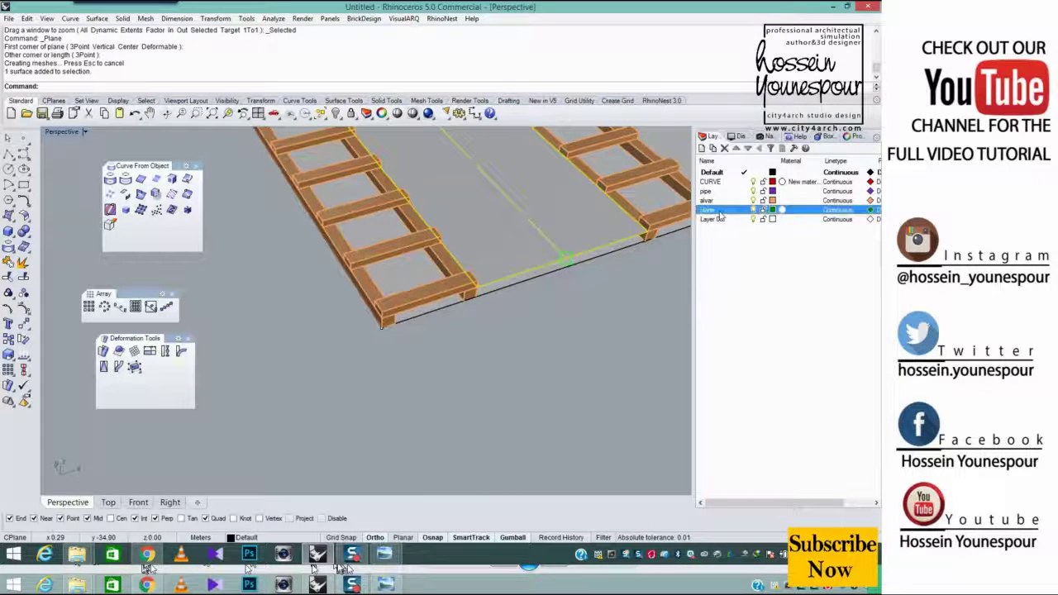
Rename Layer 04 as plane, move the new strip onto it and set the layer colour to Light Gray (230, 230, 230)
right_click(719, 213)
left_click(763, 404)
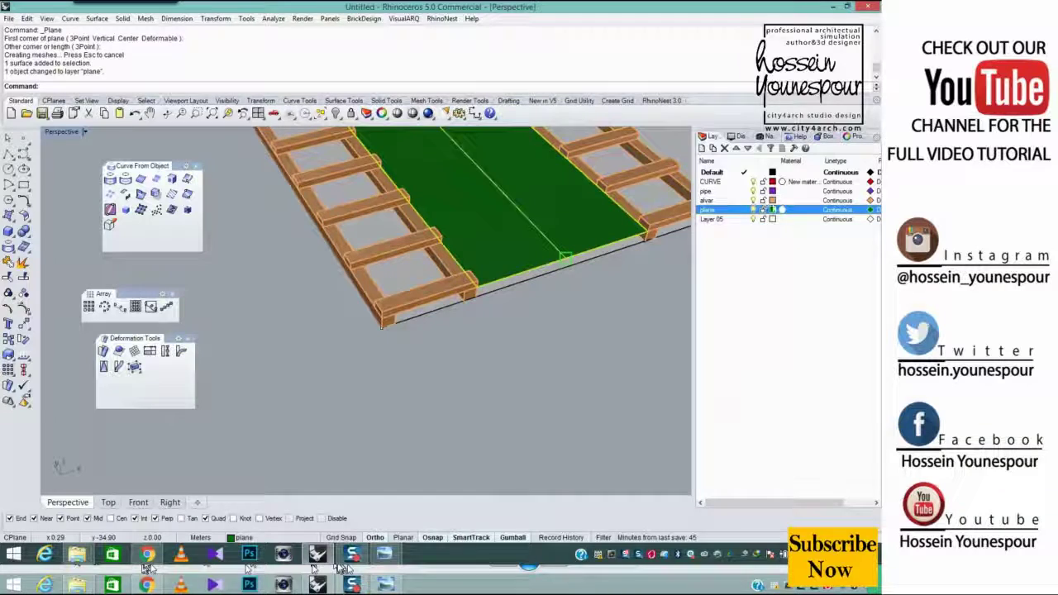
left_click(772, 210)
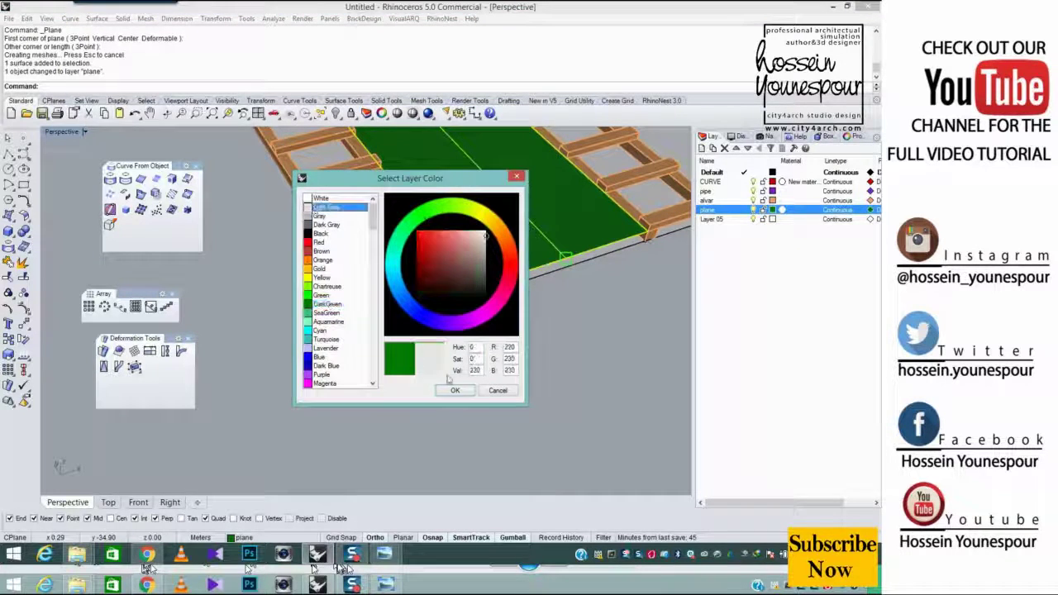
left_click(455, 390)
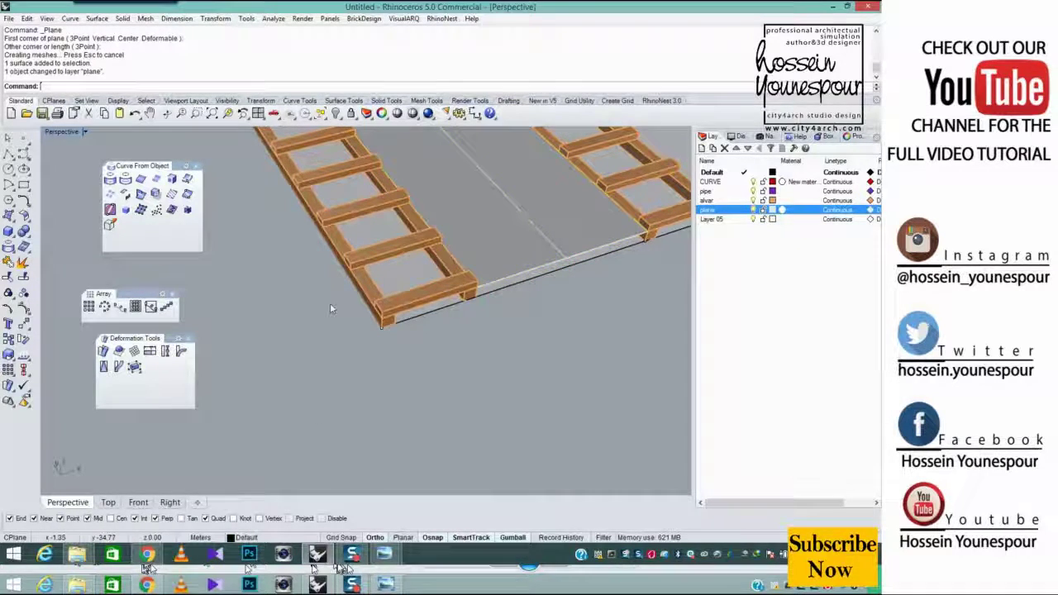
Array the plane strip linearly with 21 items along the base edge, using the spacing between corresponding corners of neighbouring ladders
left_click(166, 307)
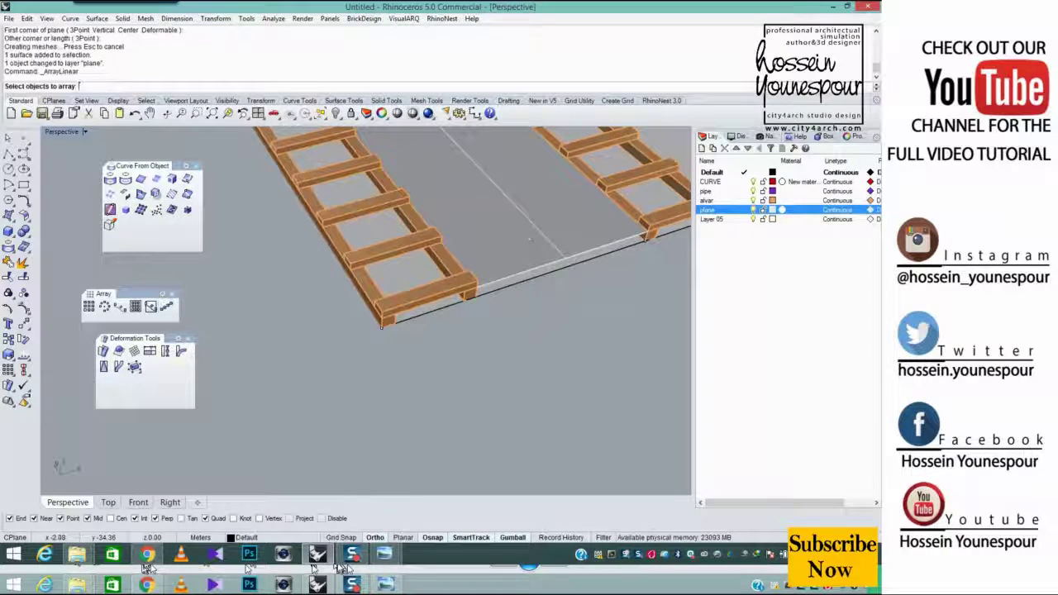
key("Return")
left_click(481, 296)
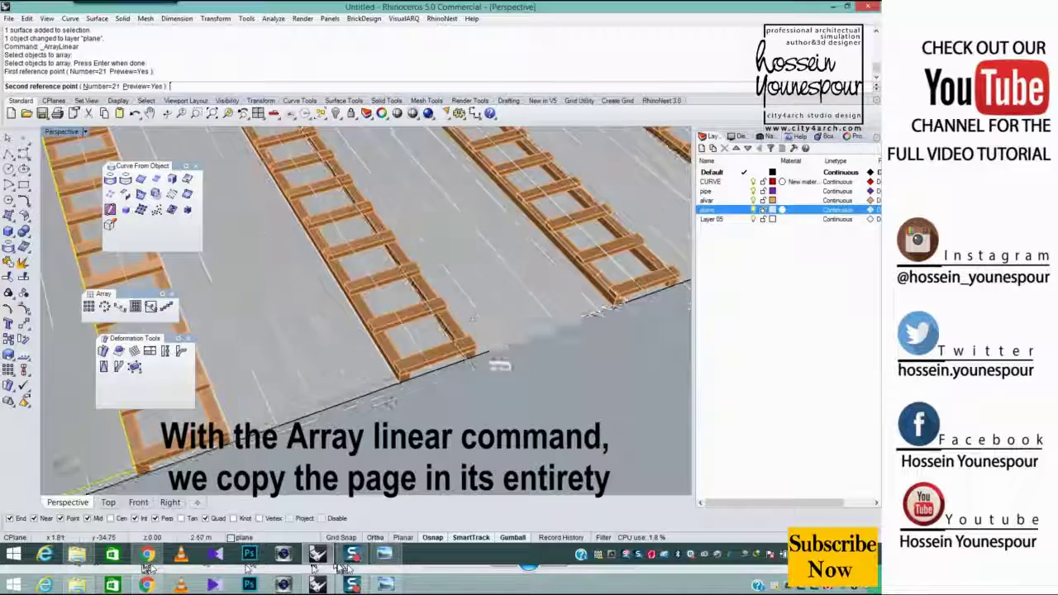
left_click(228, 440)
Finish the strip array at the matching ladder corner and delete the surplus last strip beyond the end of the base plane
scroll(243, 395, "down", 10)
scroll(614, 261, "up", 5)
left_click(614, 261)
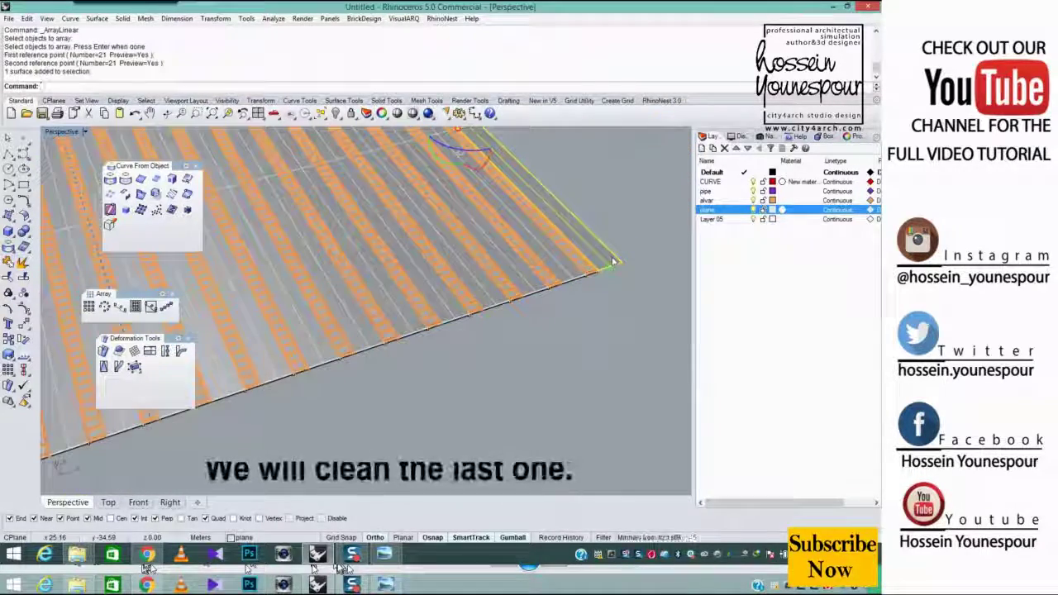
key("Delete")
Flow all plane layer objects onto the shell with FlowAlongSrf, picking the base surface near the first ladder's front corner and the shell's matching corner
scroll(612, 262, "down", 4)
right_click_drag(470, 328, 585, 326, "shift")
scroll(585, 327, "down", 3)
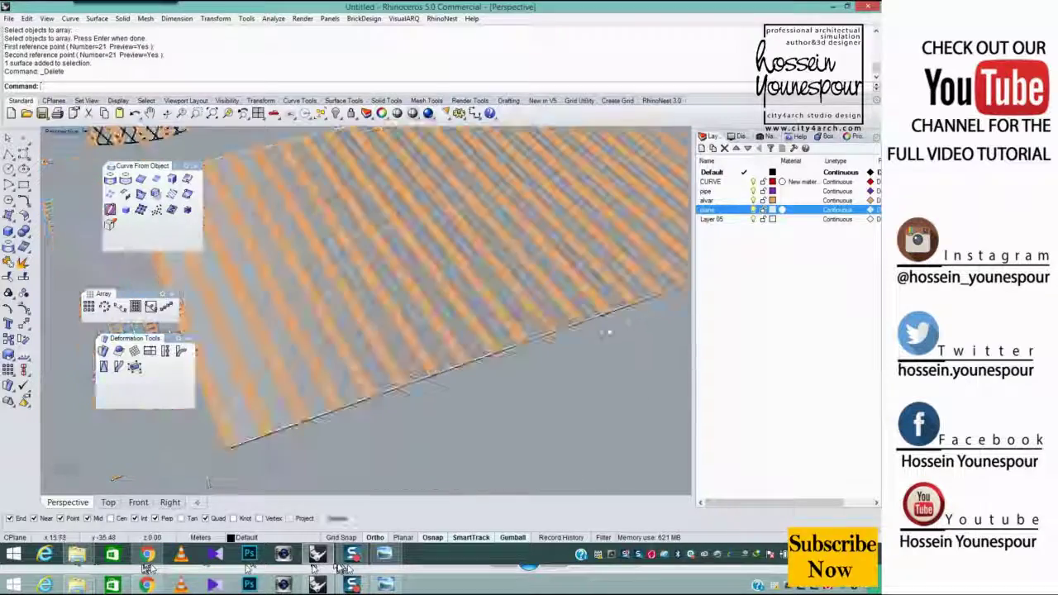
right_click_drag(157, 416, 247, 394, "shift")
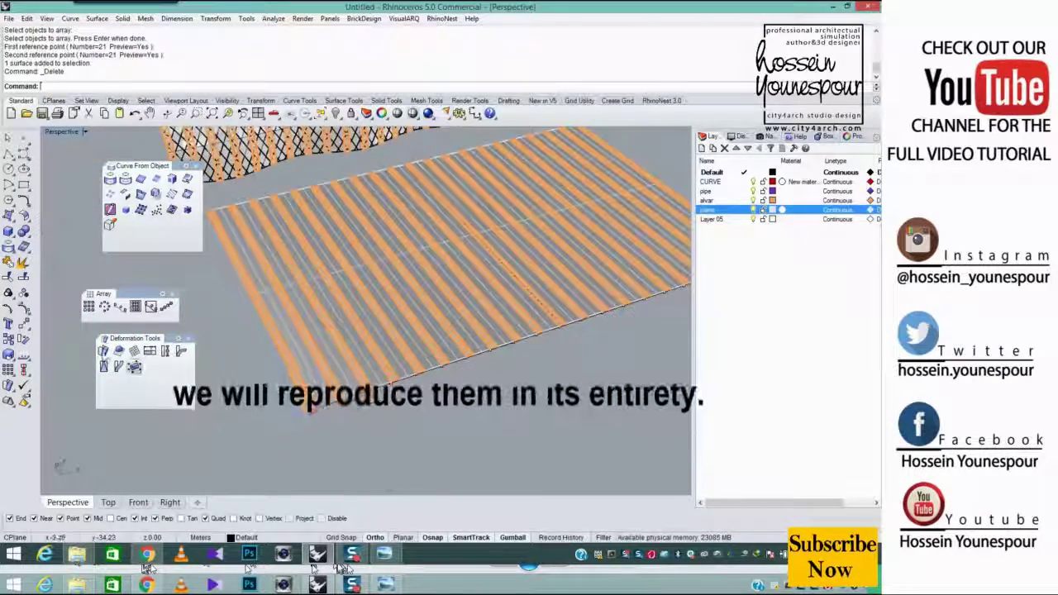
left_click(119, 351)
right_click(717, 215)
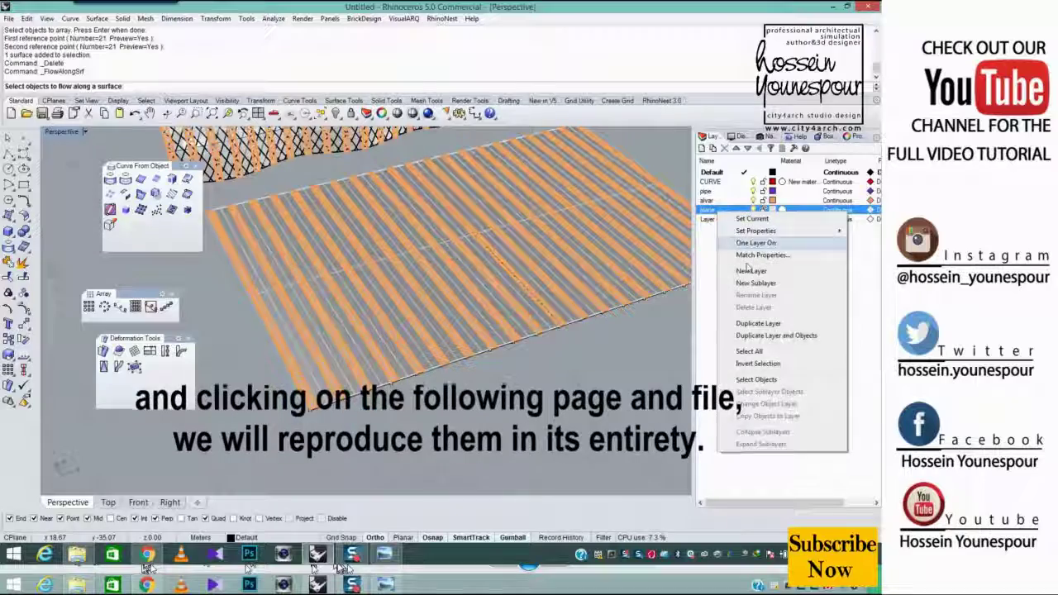
left_click(751, 380)
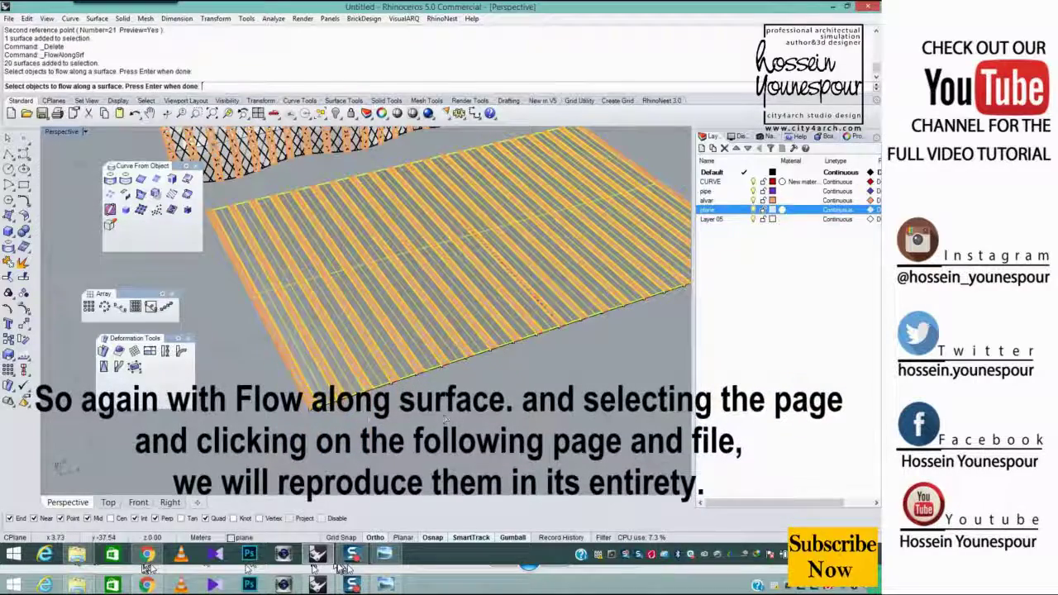
scroll(356, 422, "up", 5)
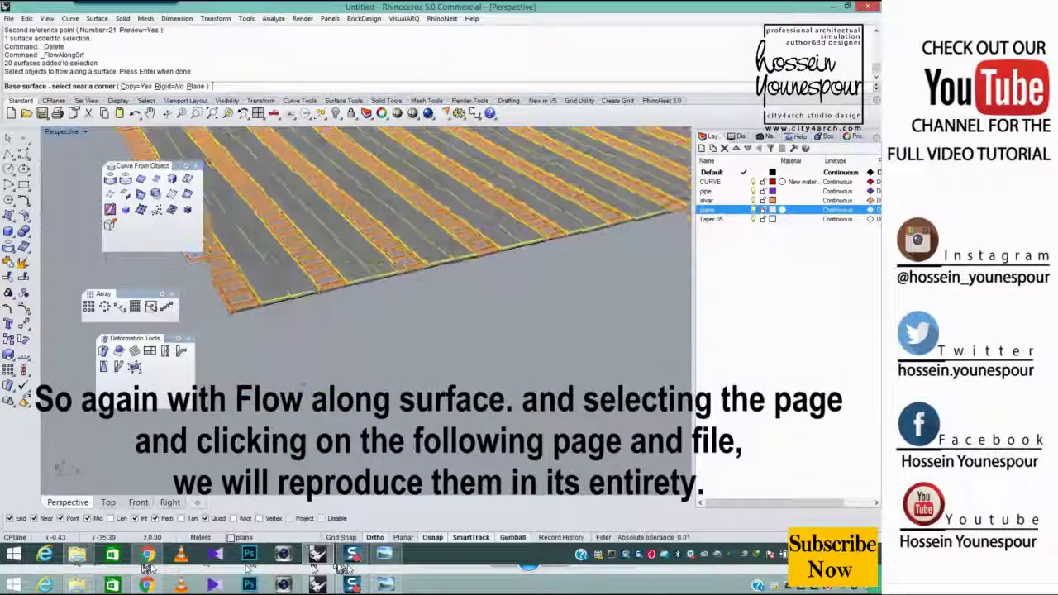
scroll(284, 279, "up", 2)
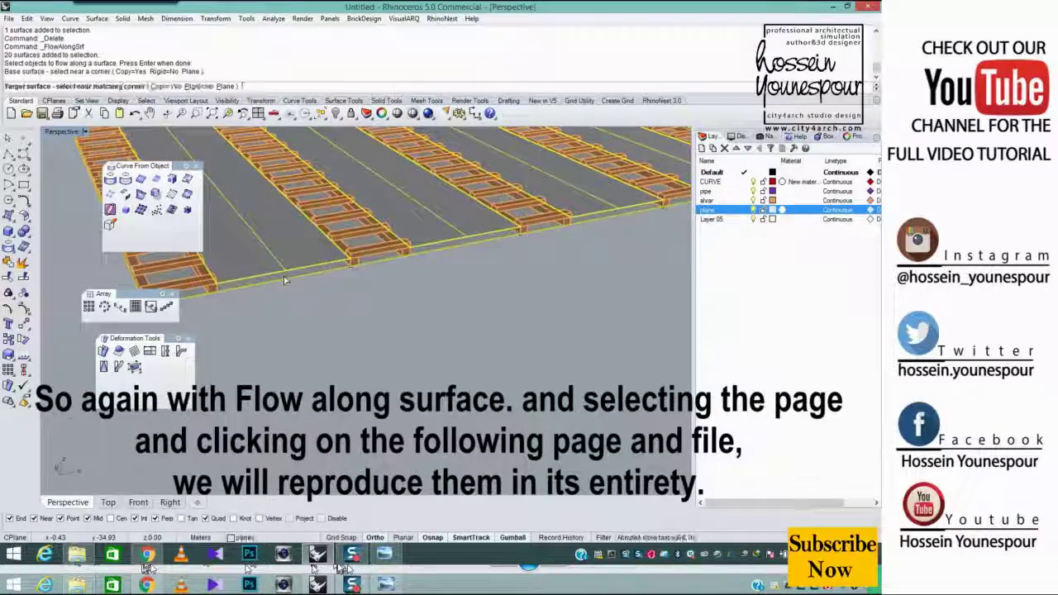
left_click(306, 251)
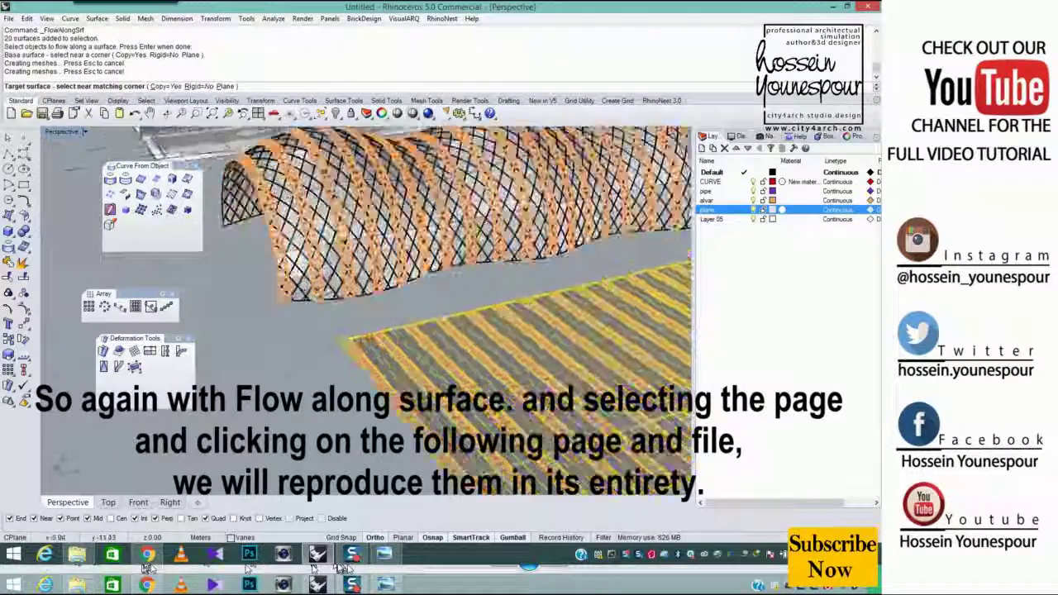
scroll(341, 285, "up", 3)
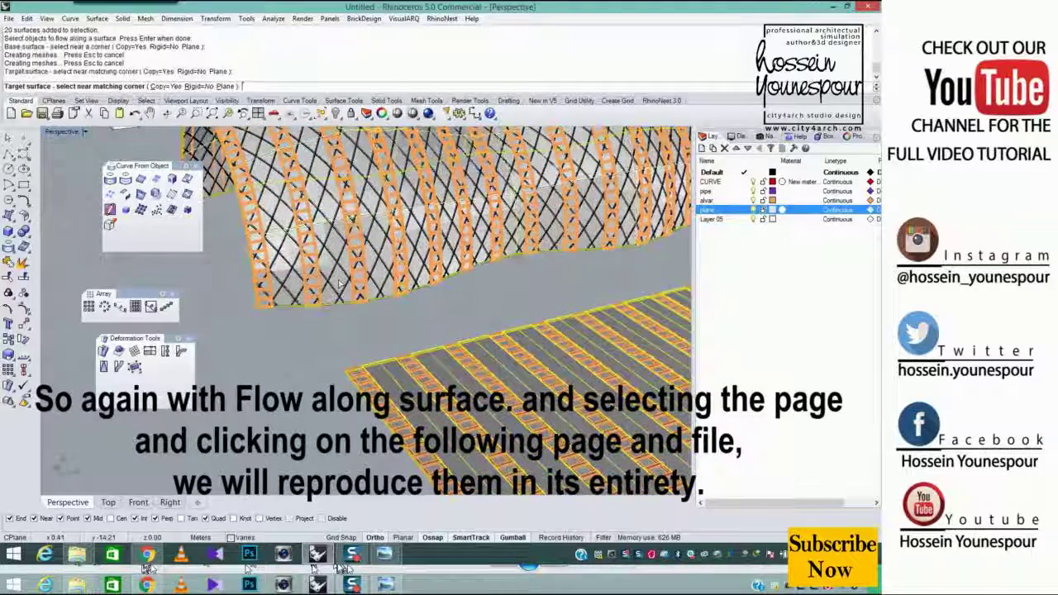